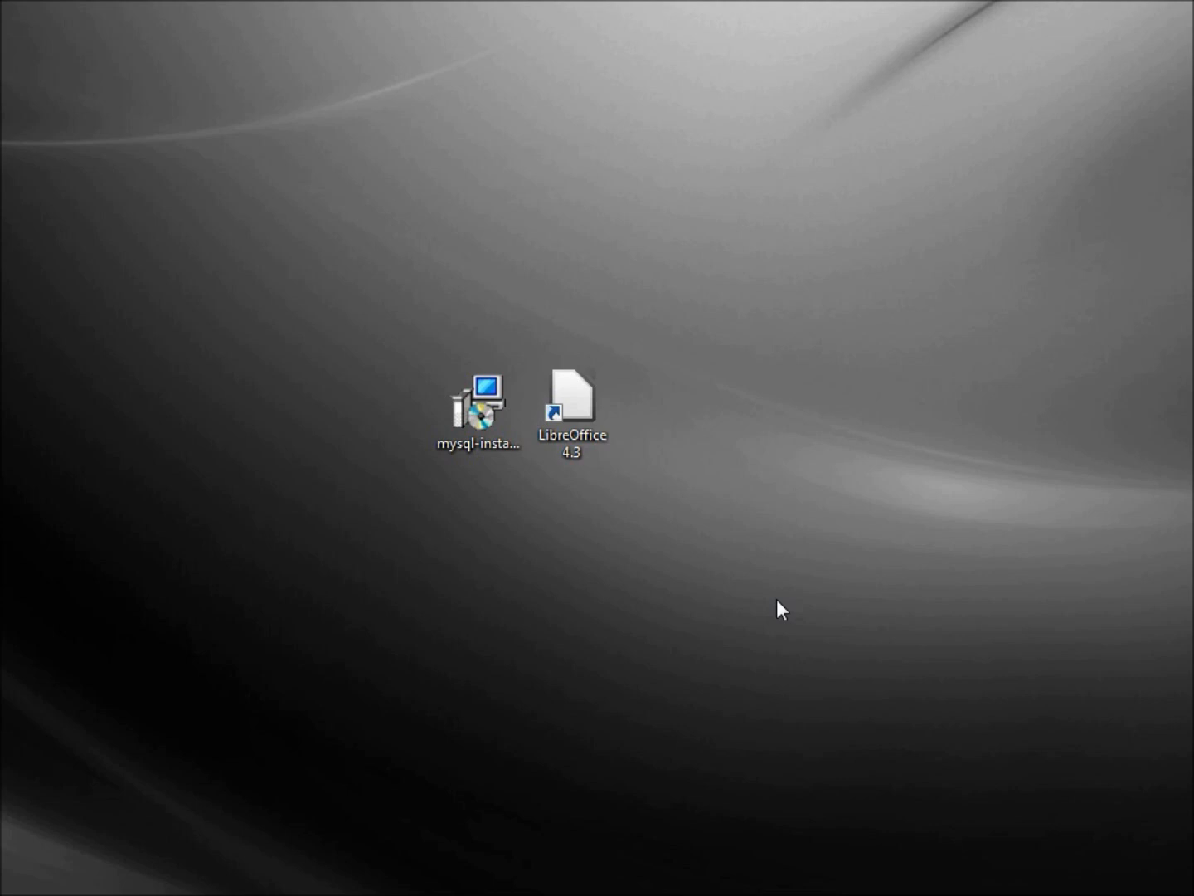
Send the mysql-installer file to the Recycle Bin and launch LibreOffice 4.3.
click(474, 399)
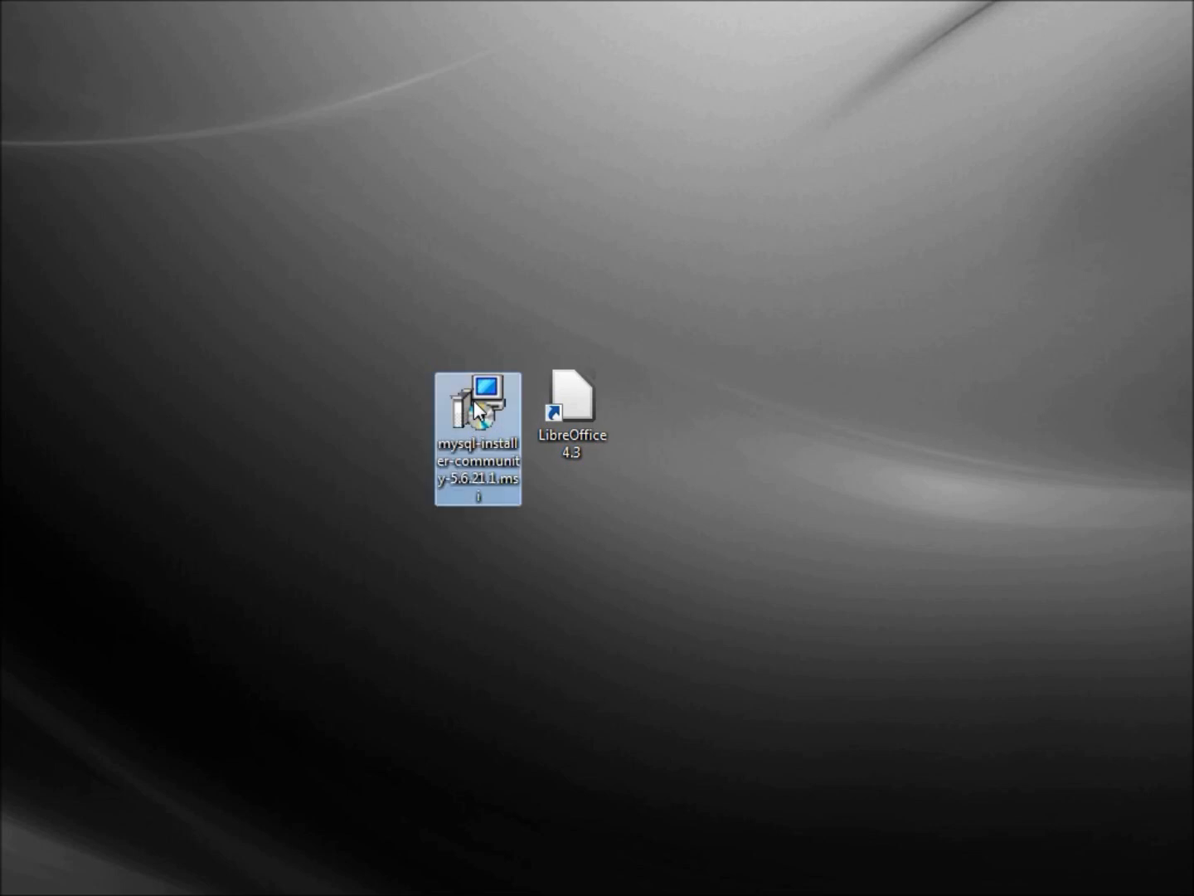
key(Delete)
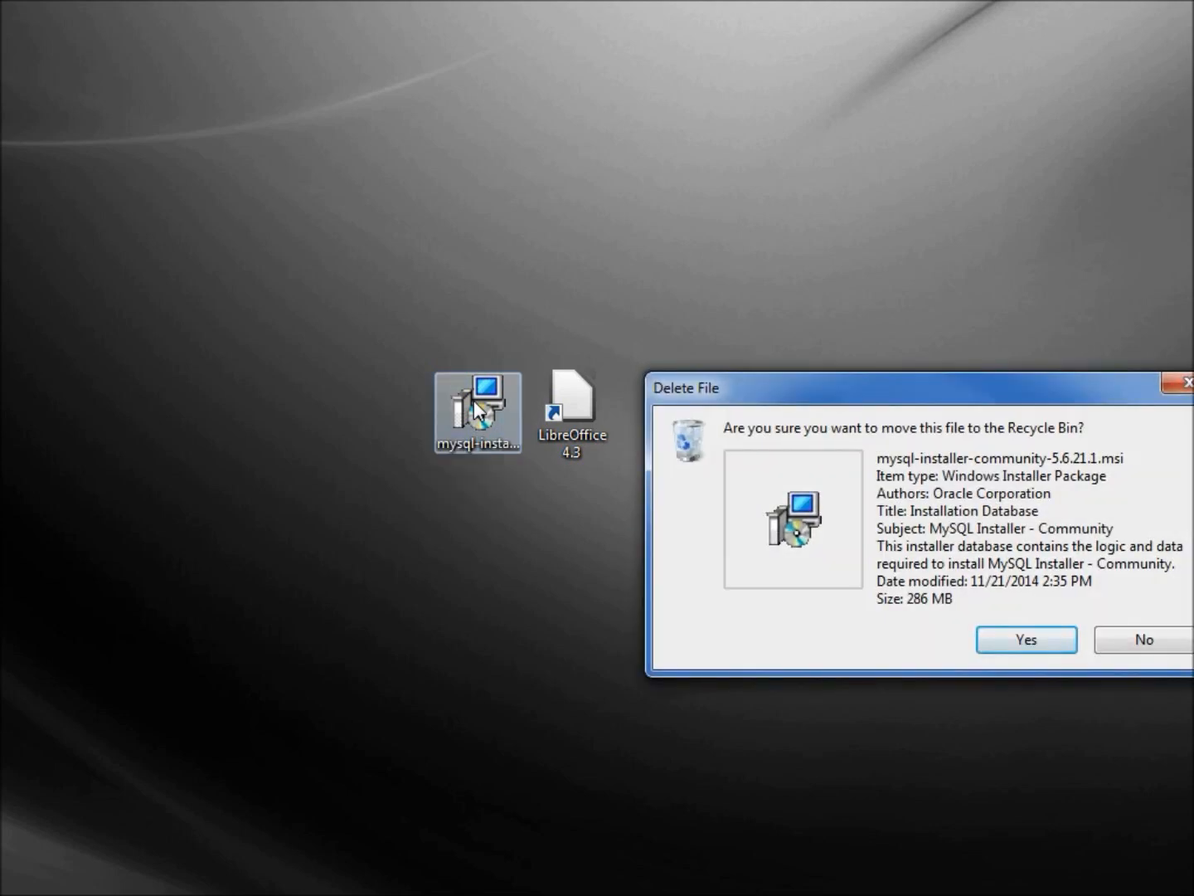
key(Return)
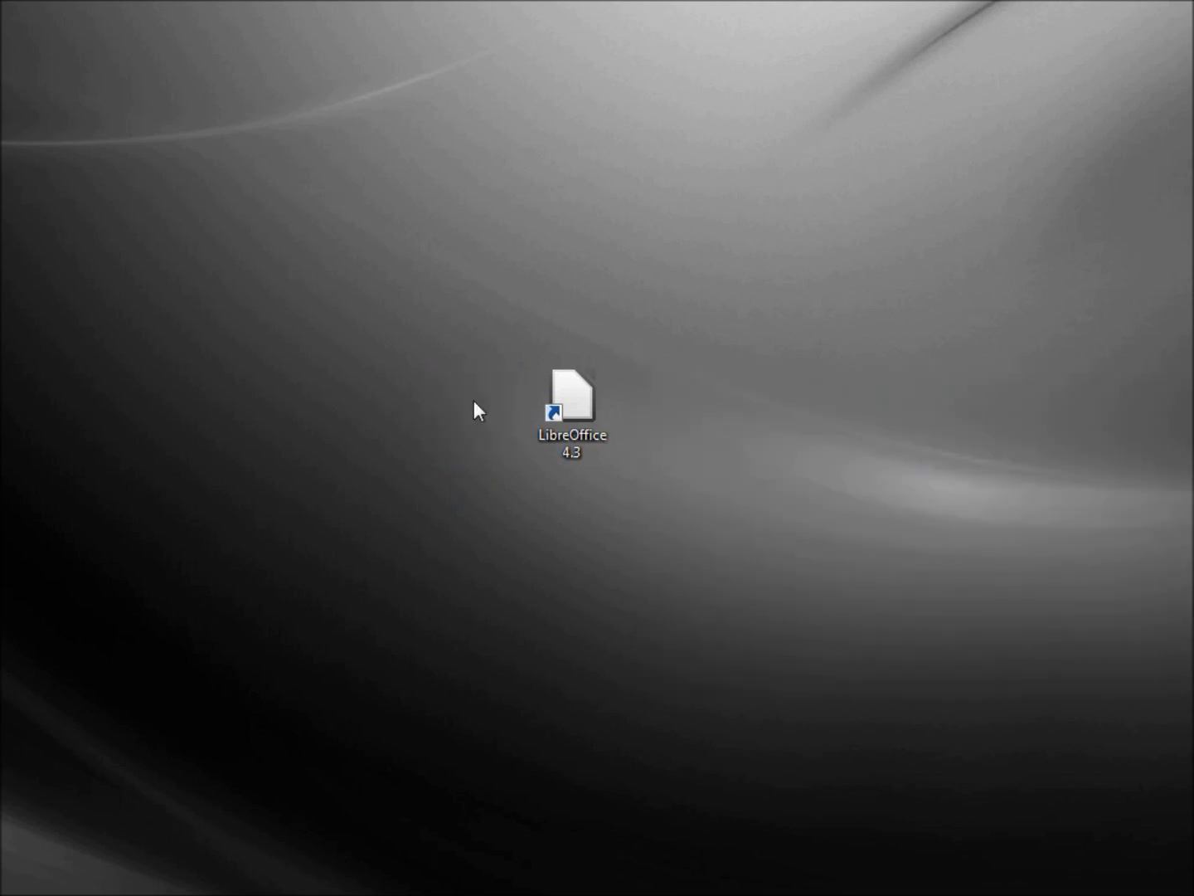
double_click(573, 405)
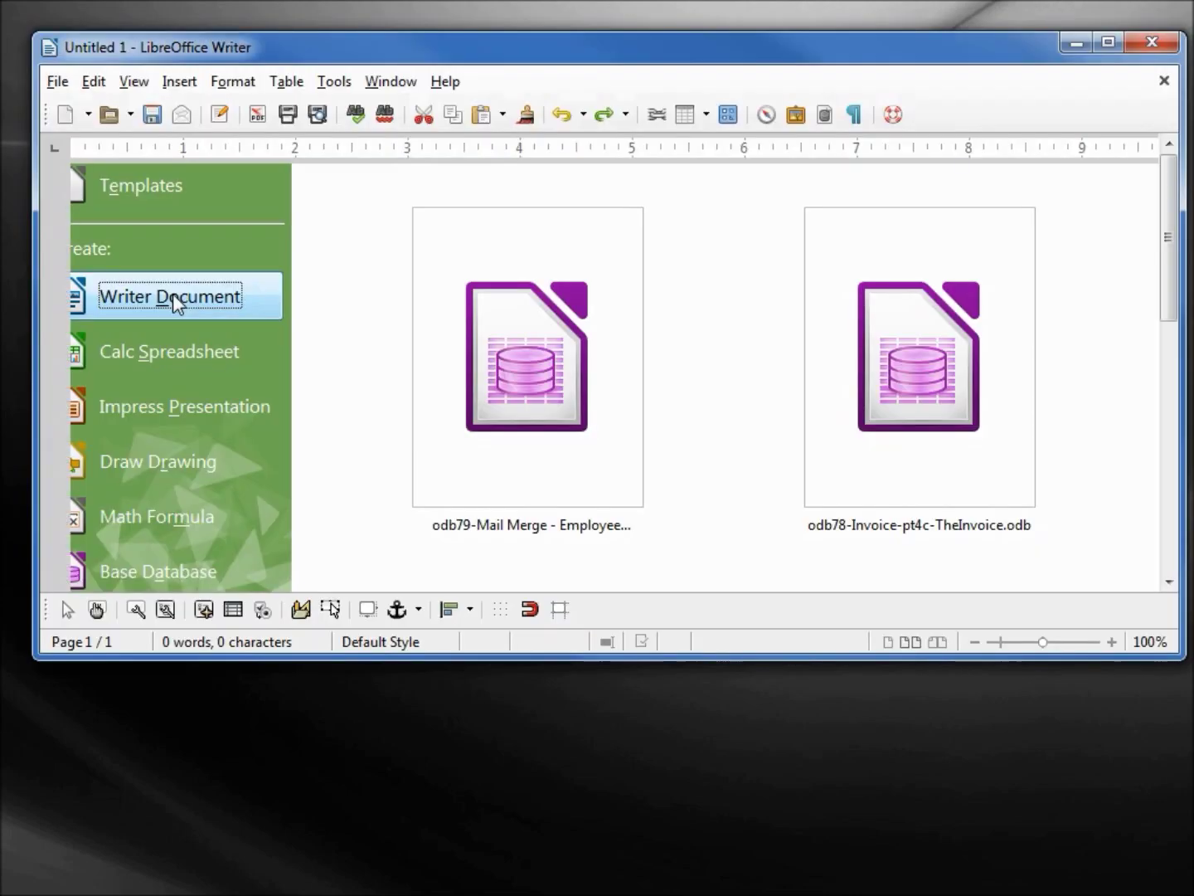
From a new Writer document, remove the MySQL Connector extension in the Extension Manager.
click(173, 294)
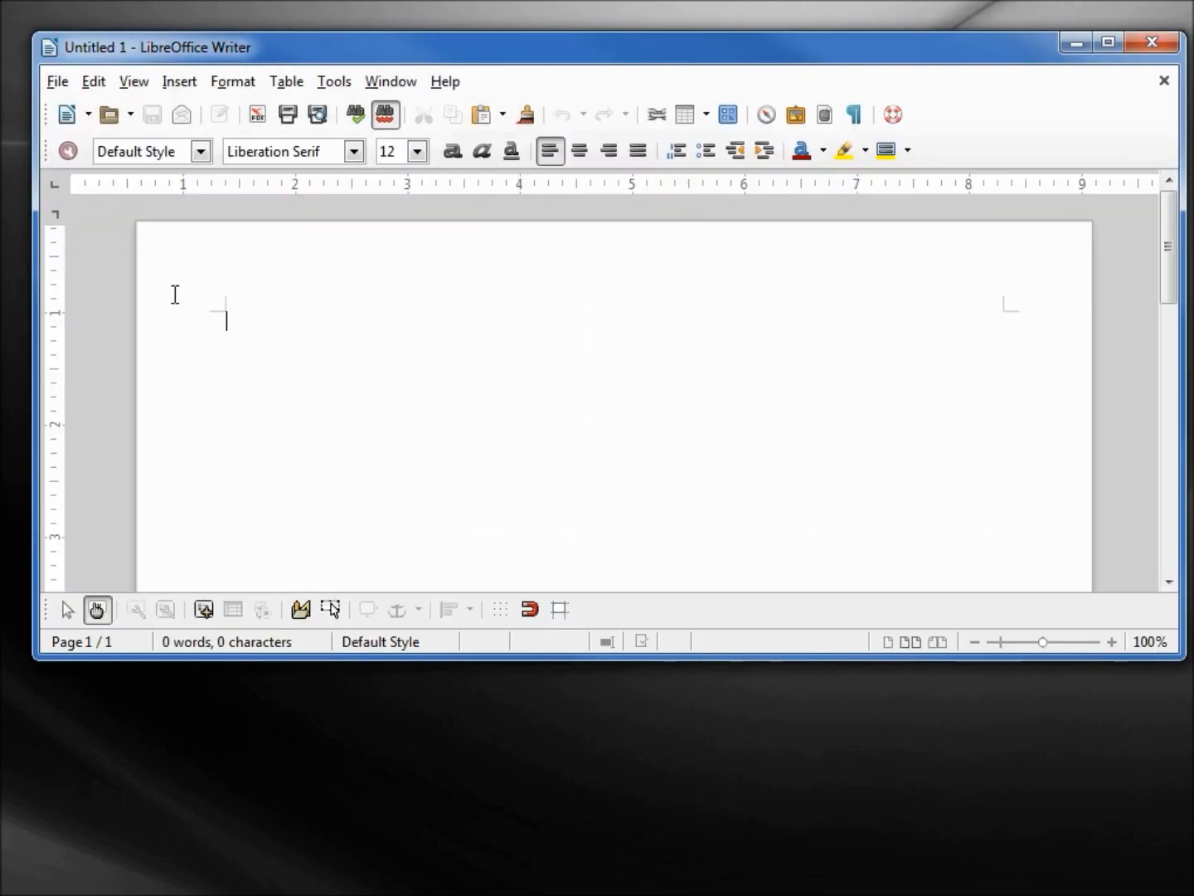
click(333, 85)
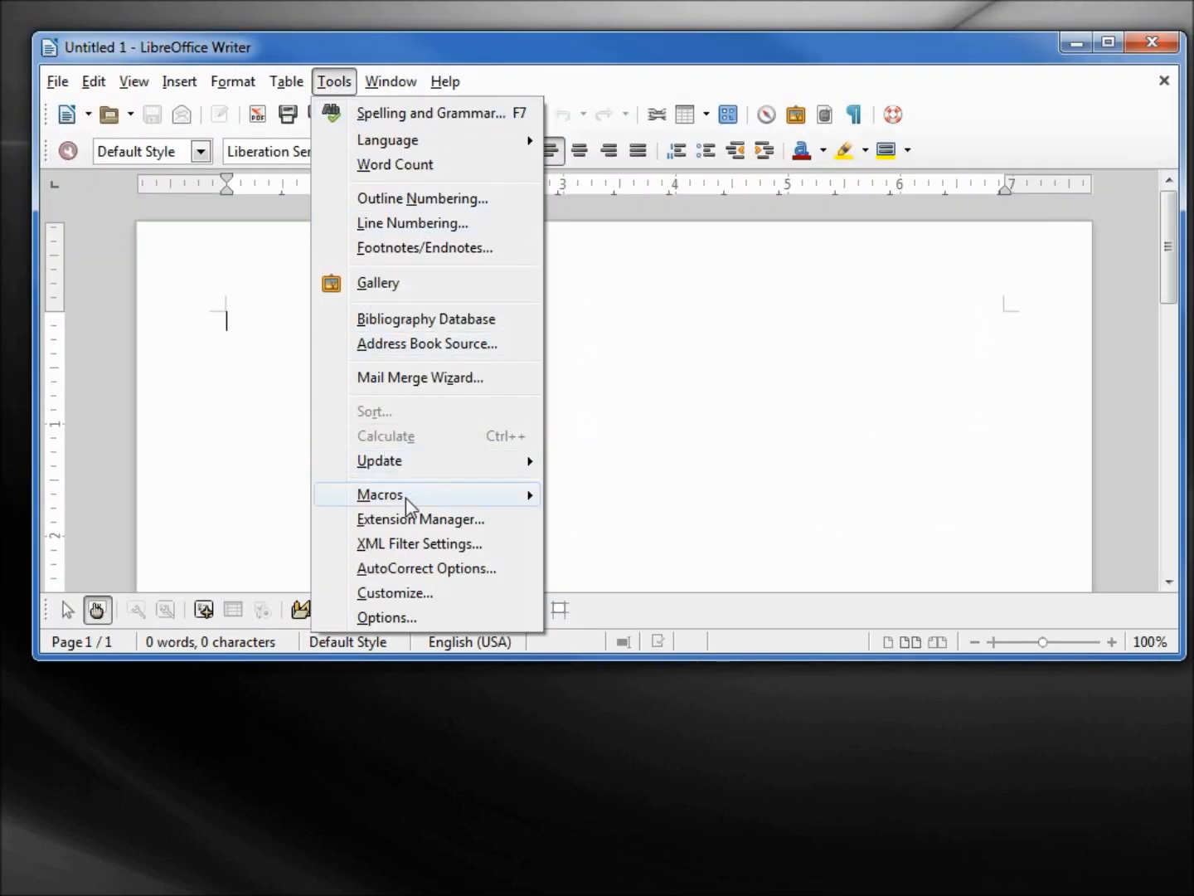
click(419, 521)
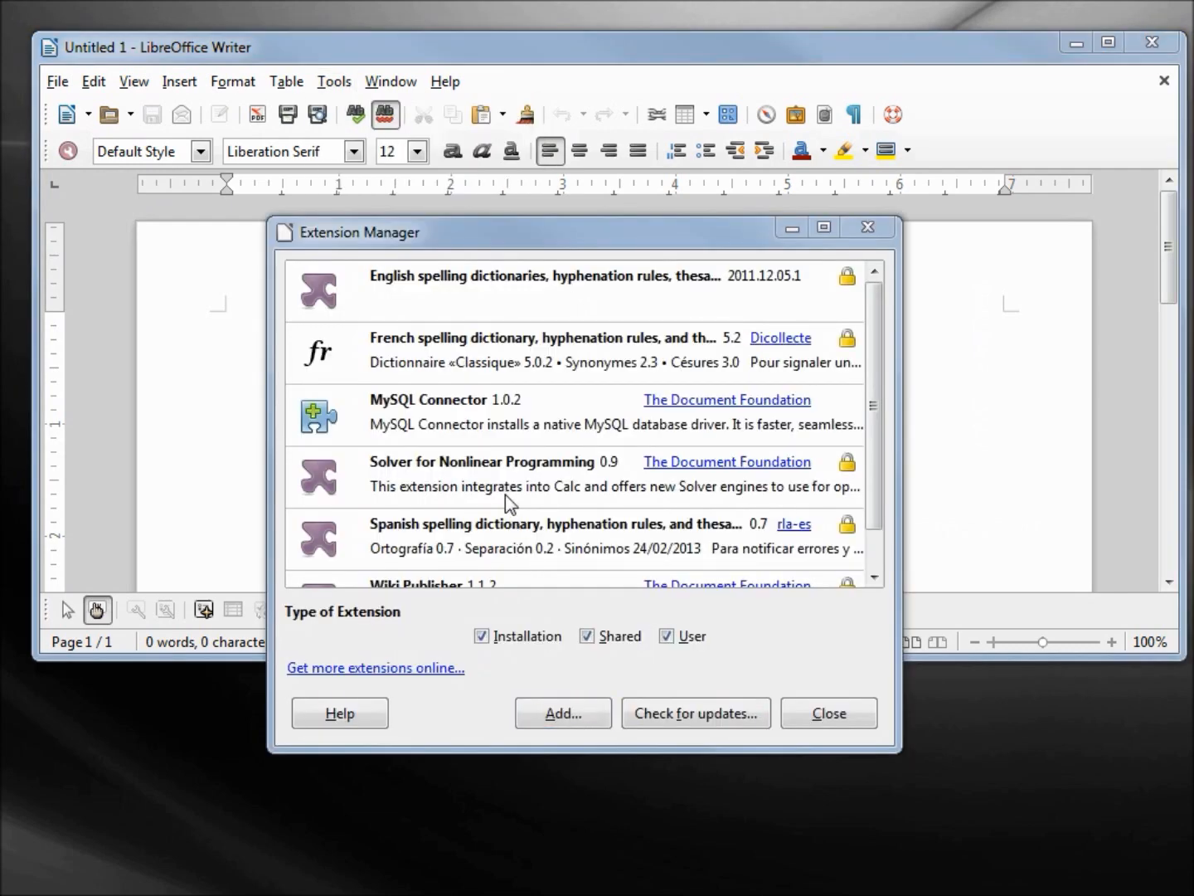
click(457, 405)
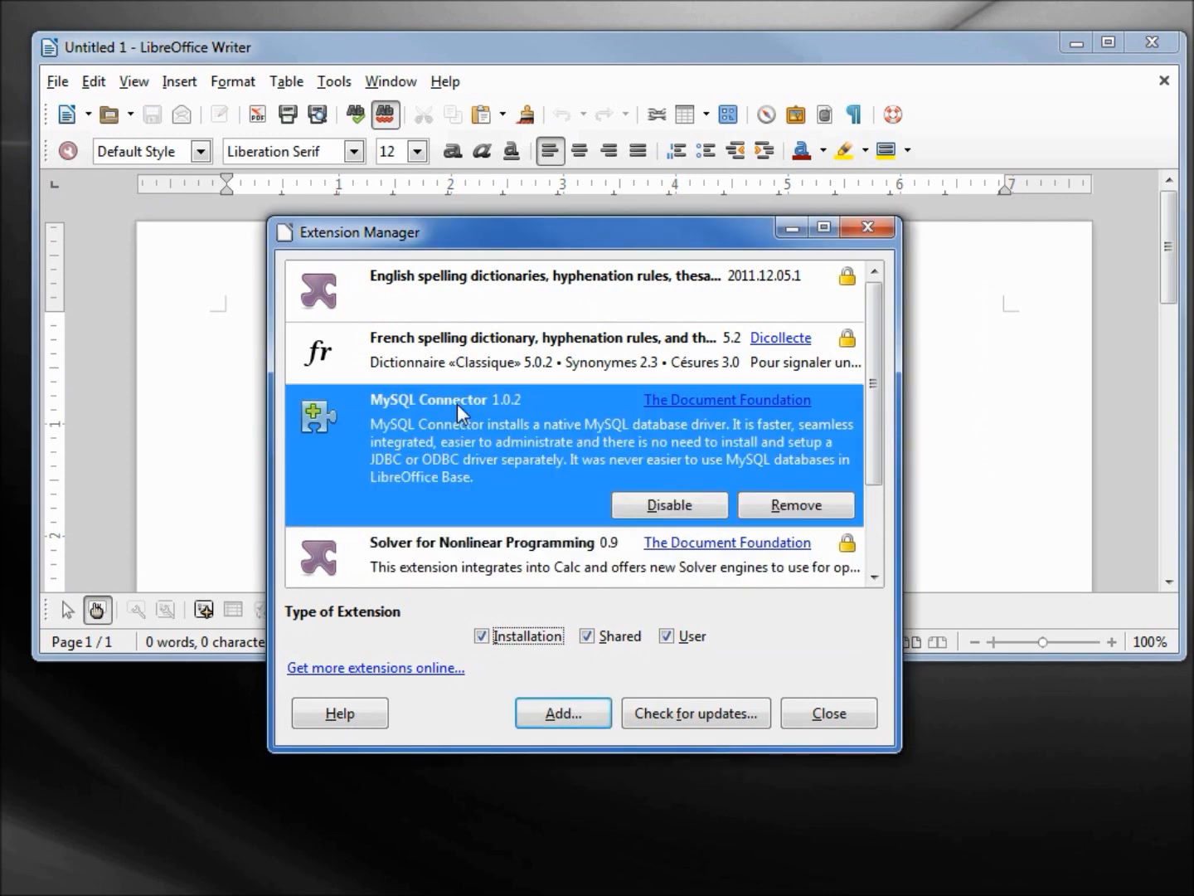
click(789, 504)
click(544, 528)
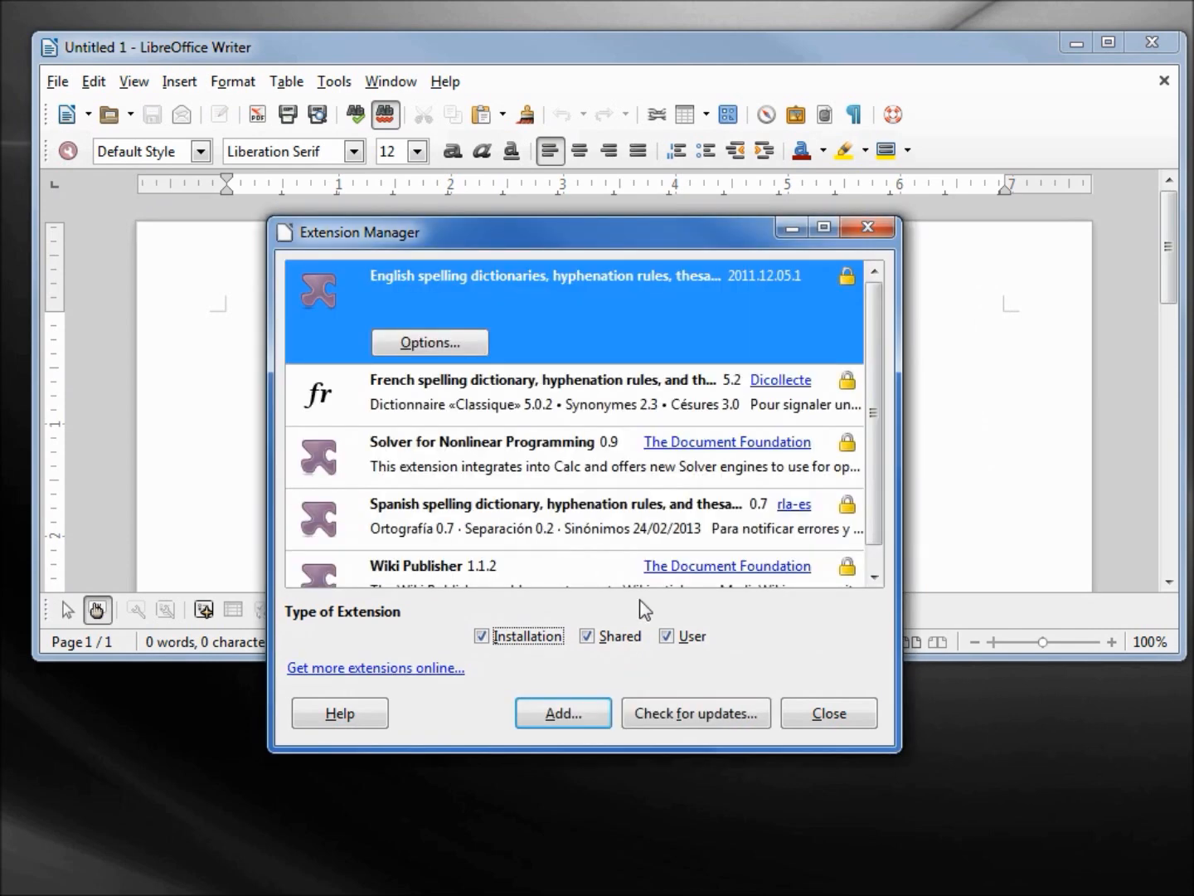
click(846, 721)
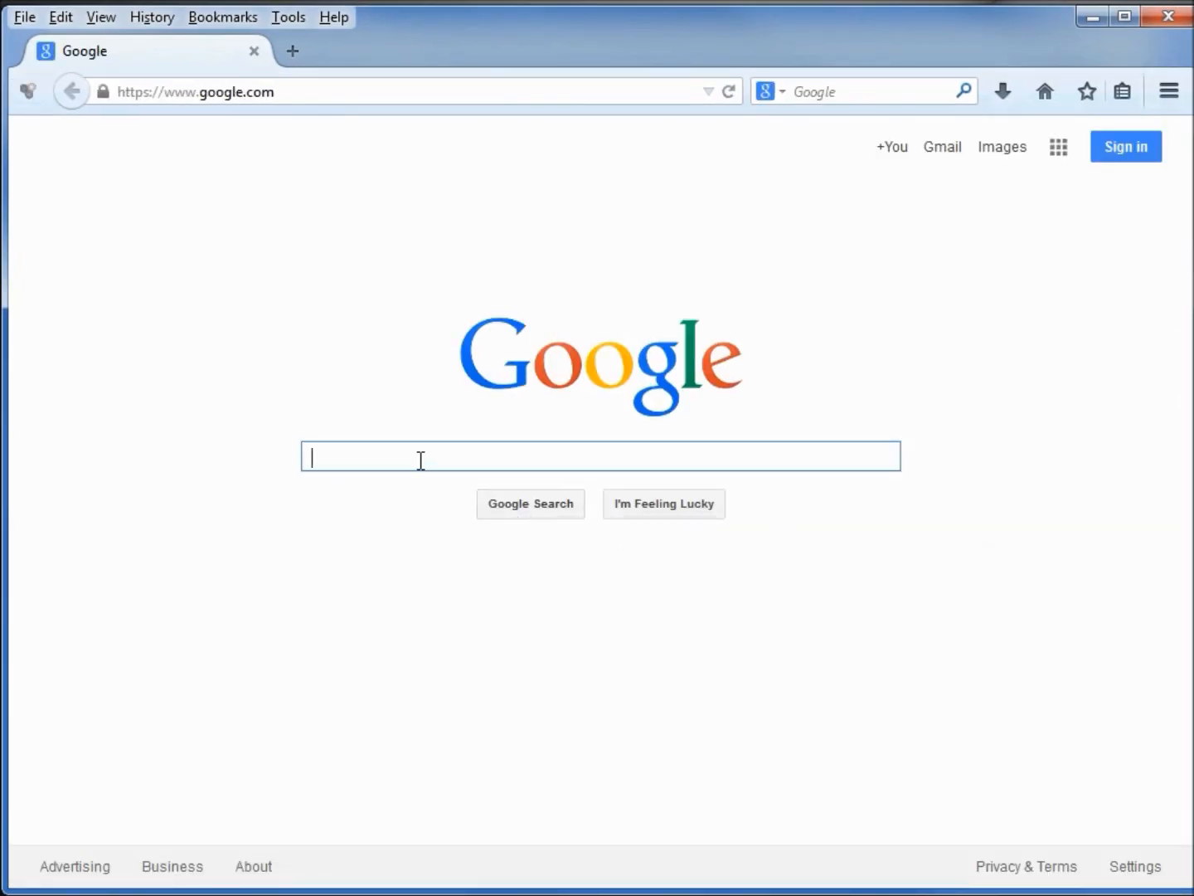
text(LibreOffice Base MySQL Connector)
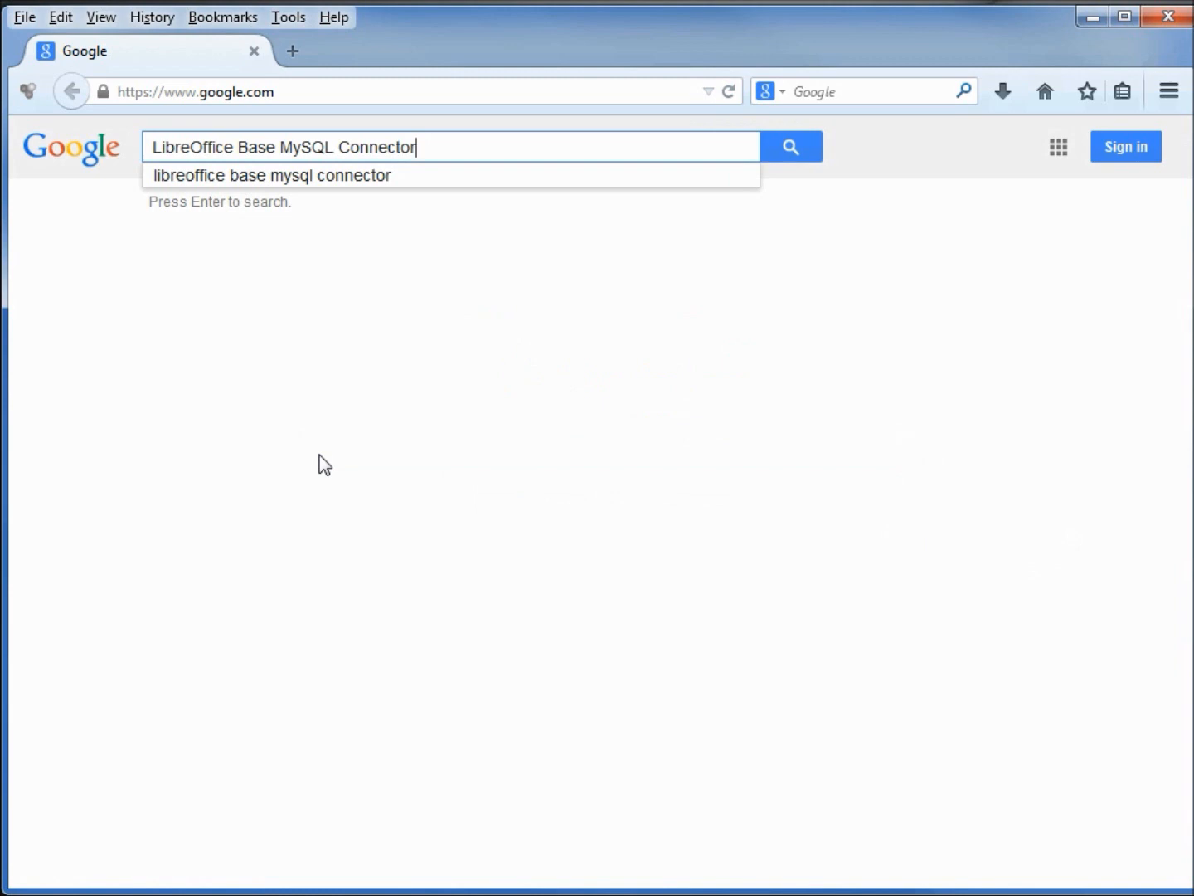
Search for the LibreOffice Base MySQL Connector, save the Windows download, then minimize Firefox.
key(Return)
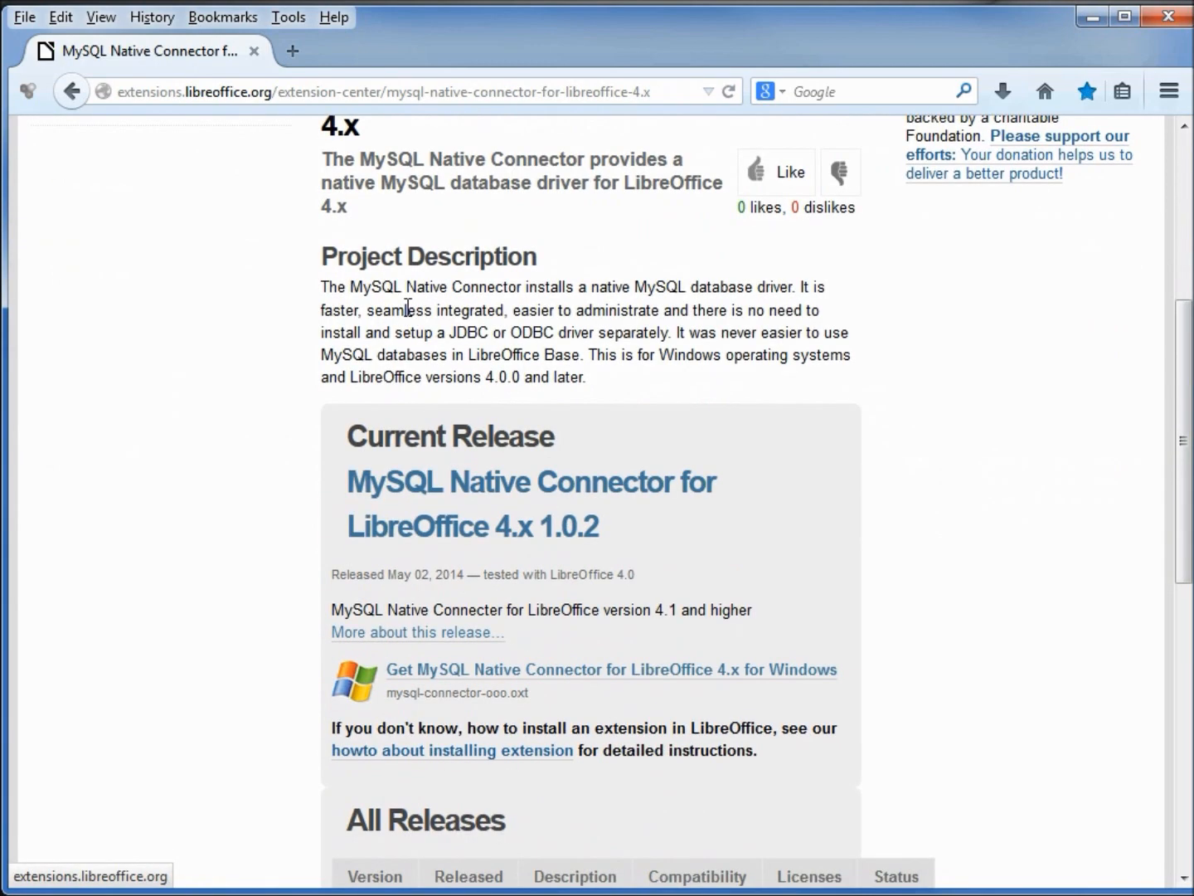
scroll(408, 306, down, 3)
scroll(408, 305, down, 2)
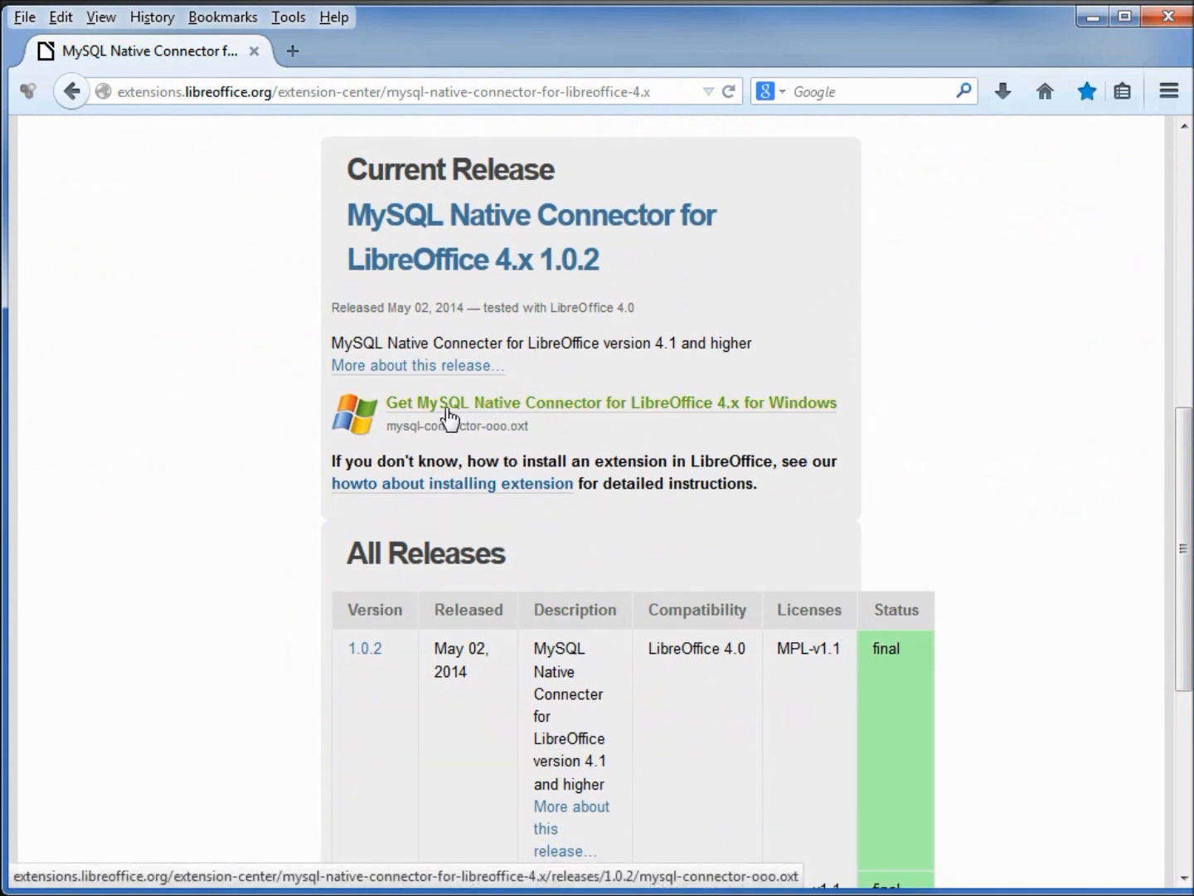
click(569, 420)
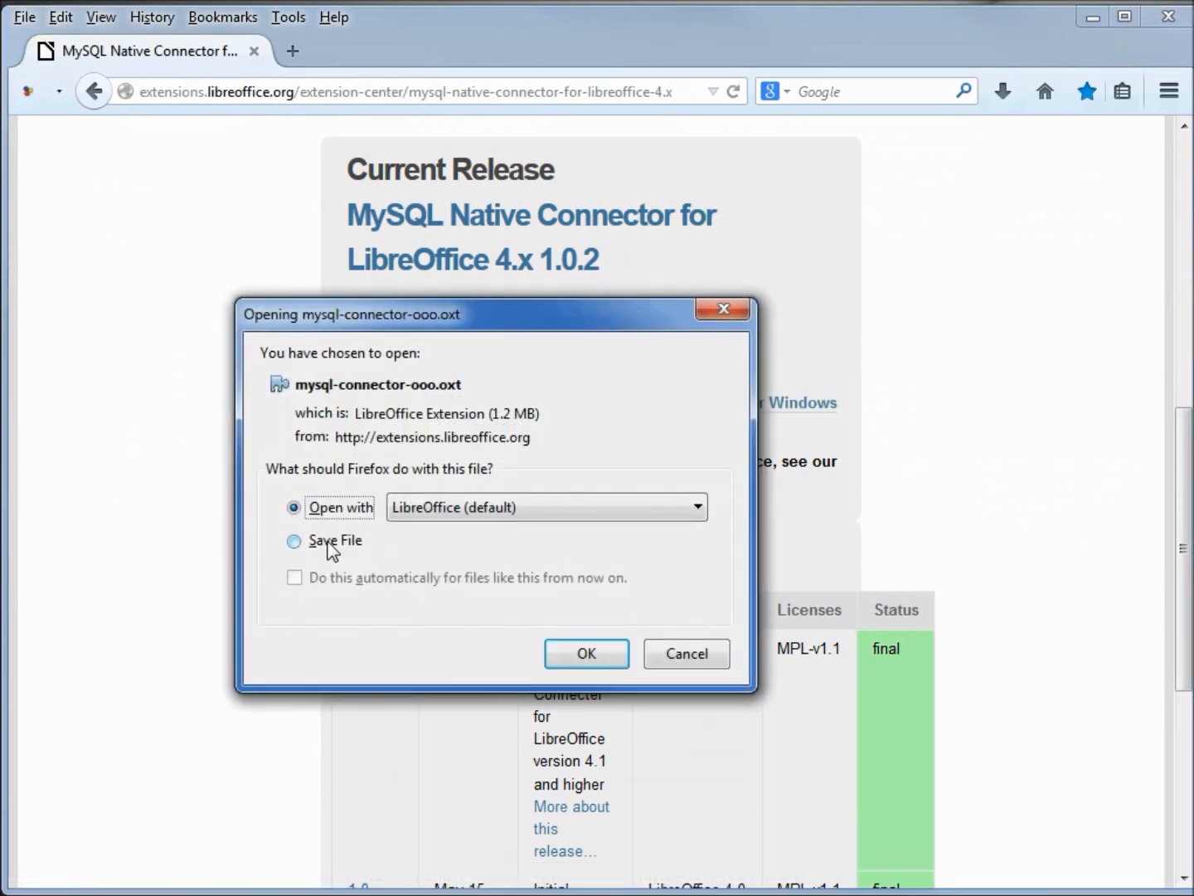
click(294, 541)
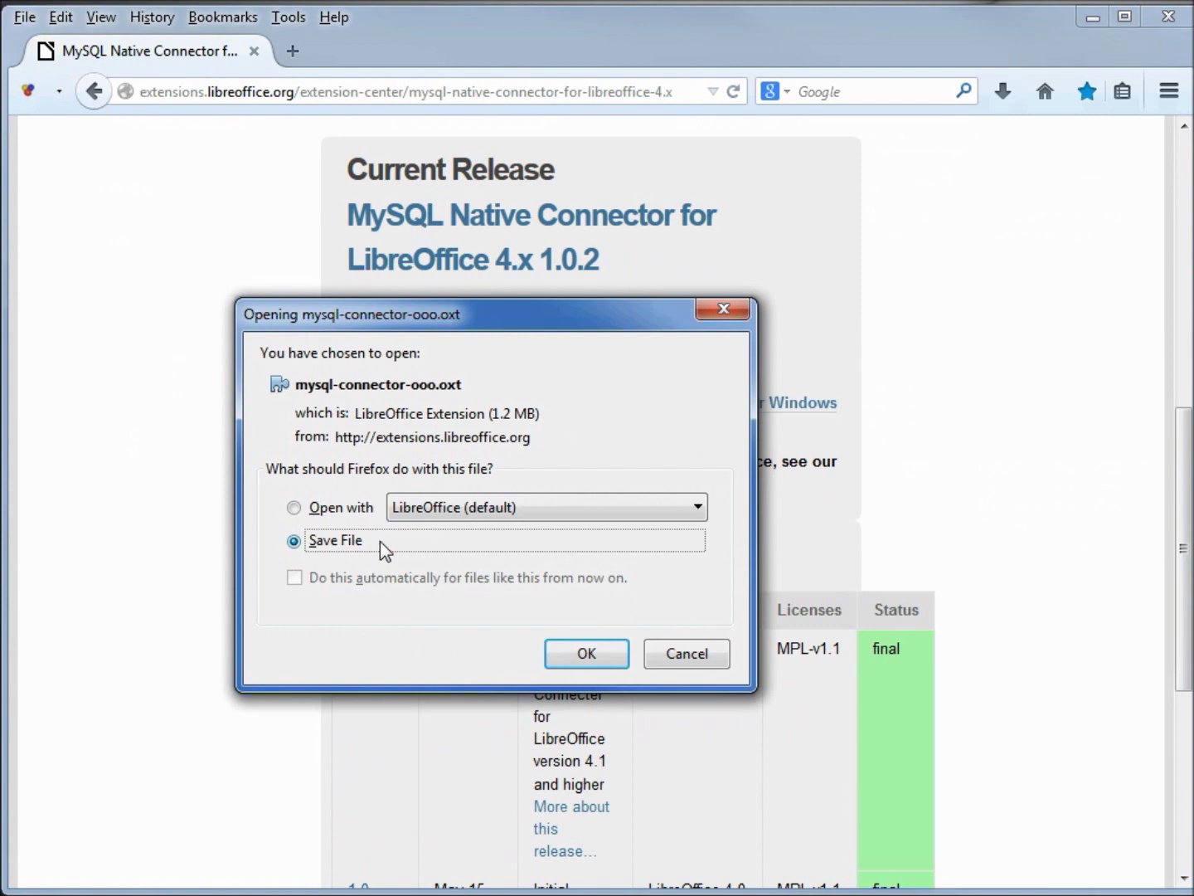
click(590, 655)
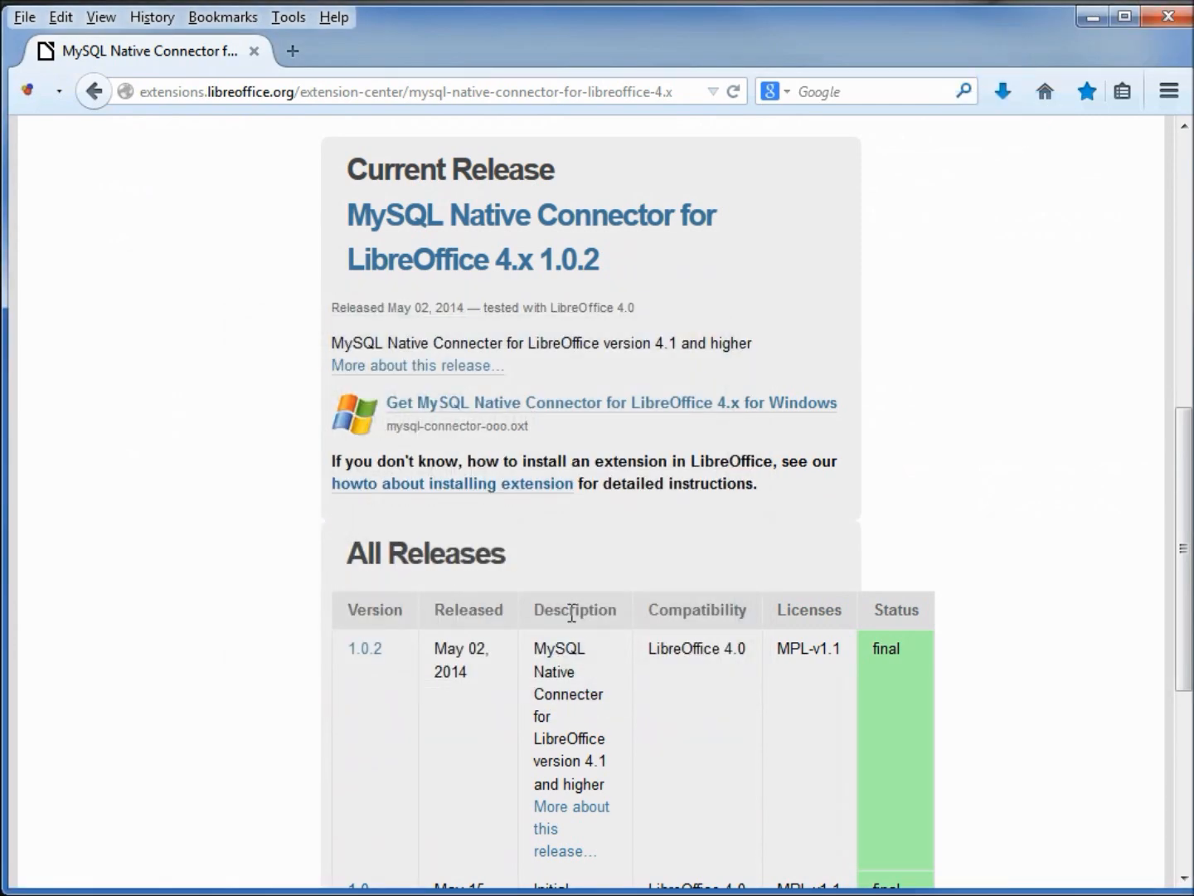
click(1099, 18)
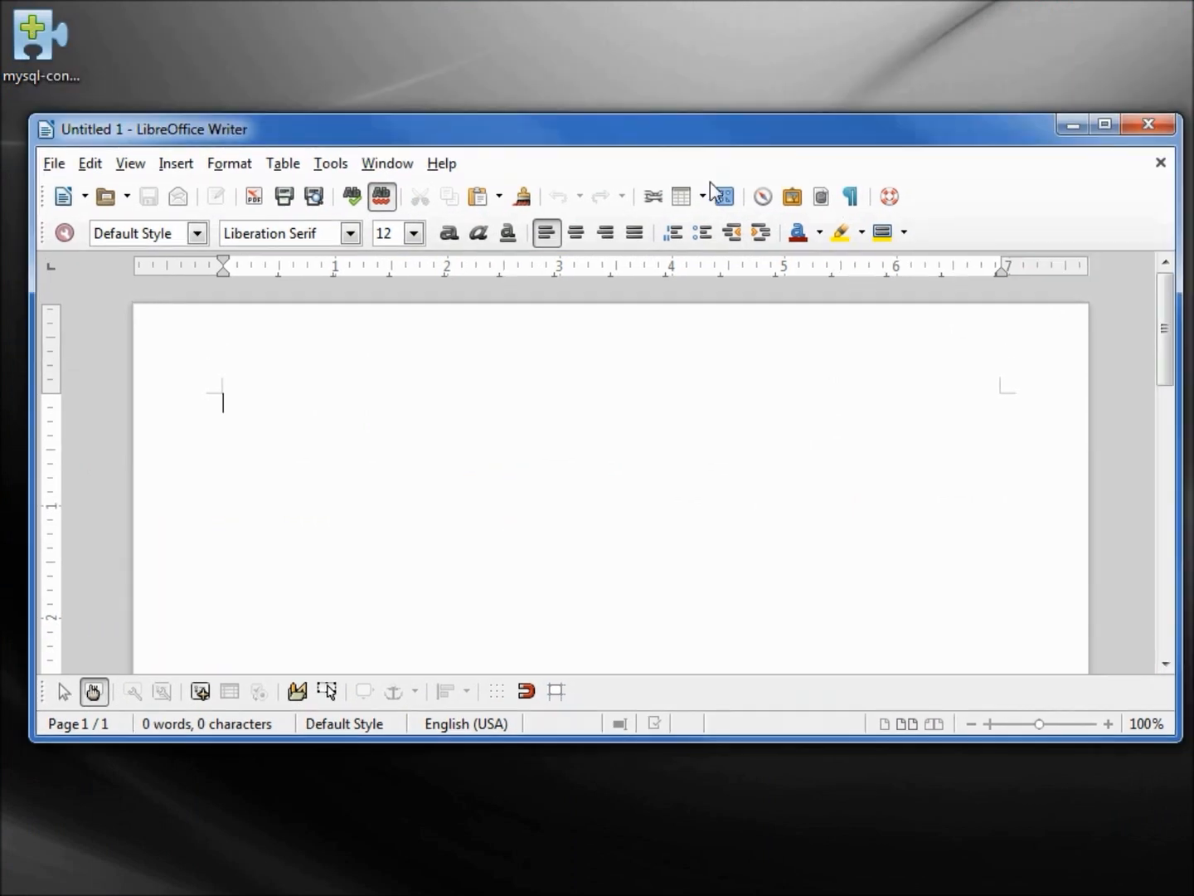
Install mysql-connector-ooo.oxt from the Desktop through the Extension Manager.
drag(714, 62, 710, 187)
drag(25, 53, 158, 101)
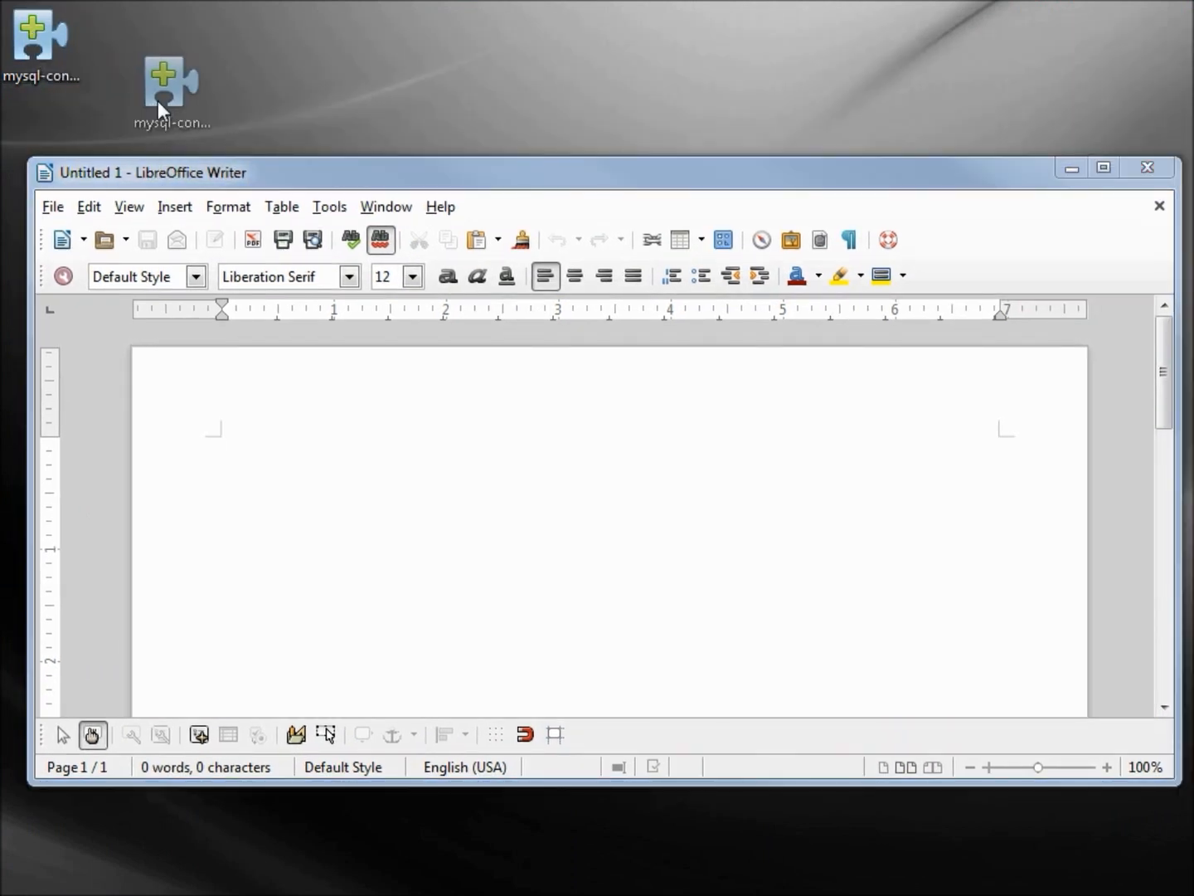
click(331, 207)
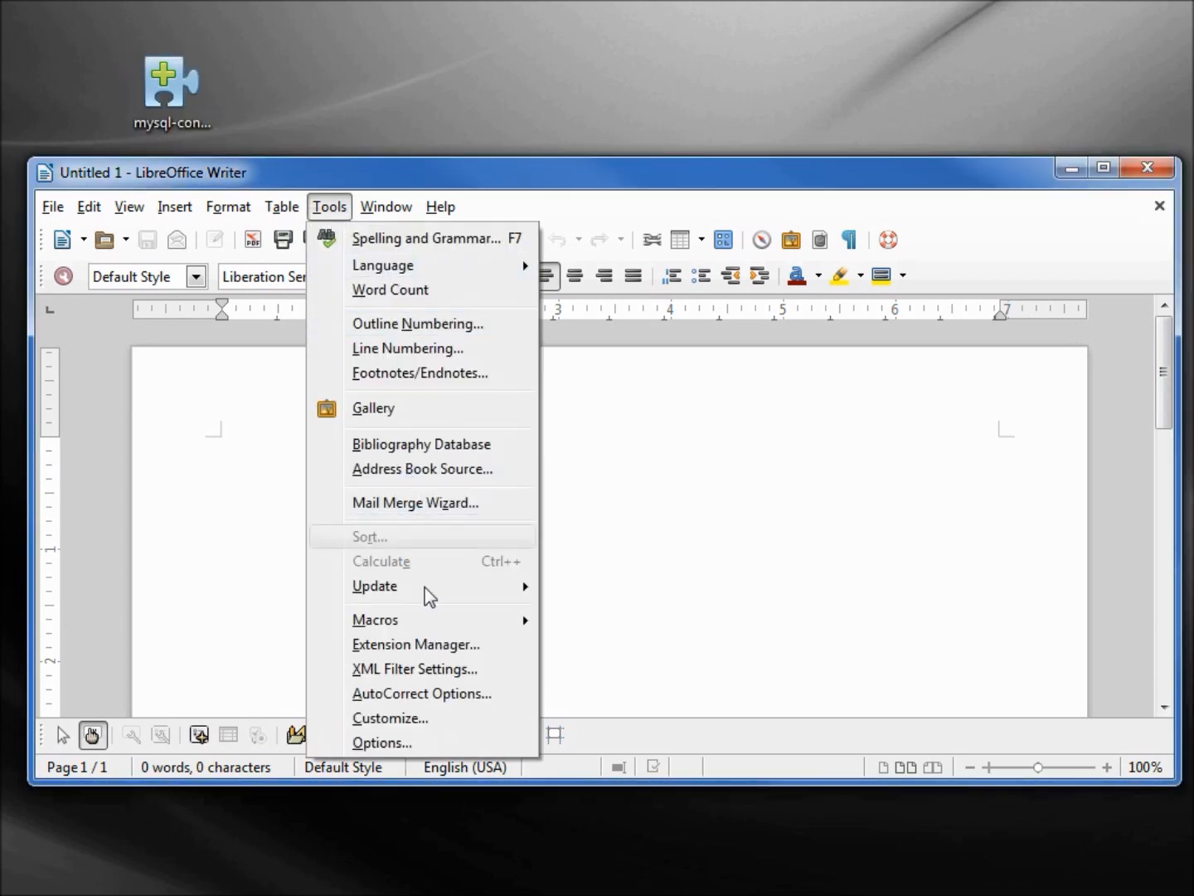
click(434, 646)
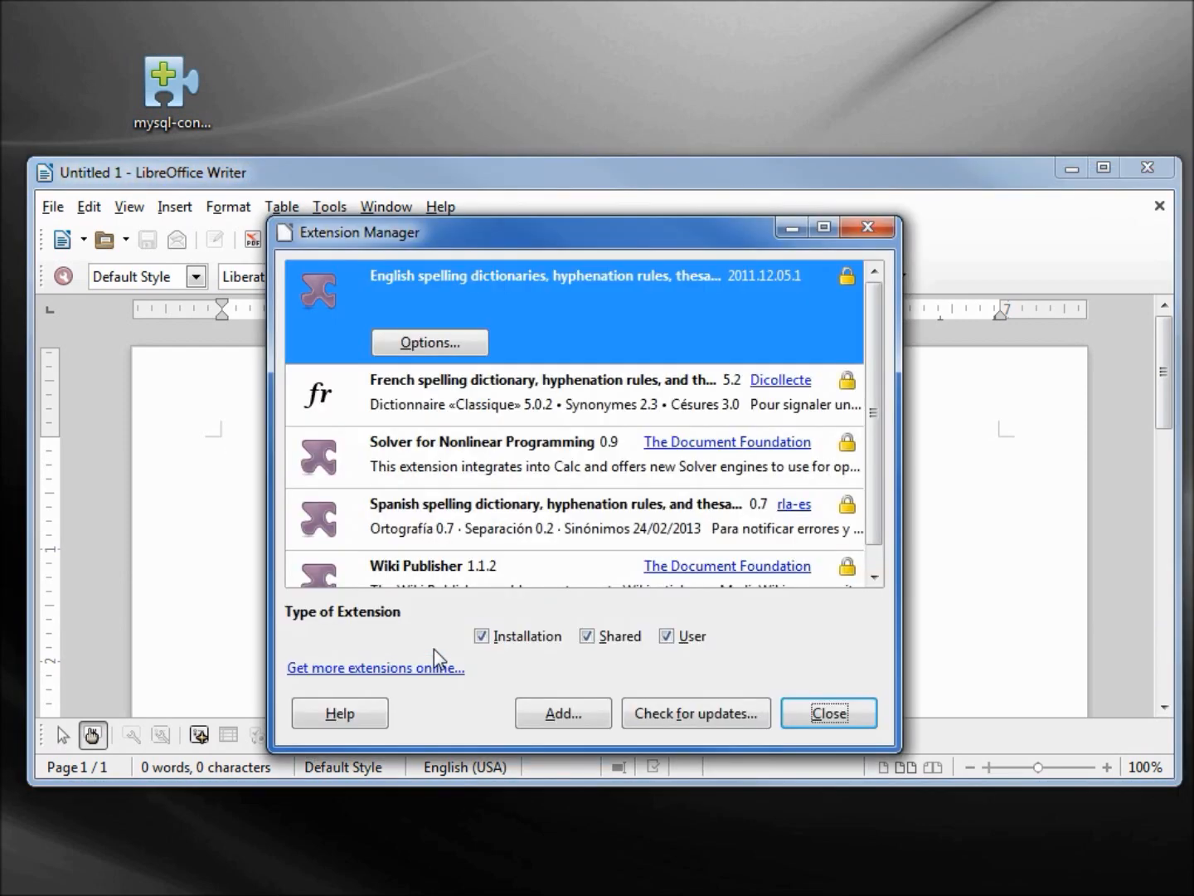
click(558, 721)
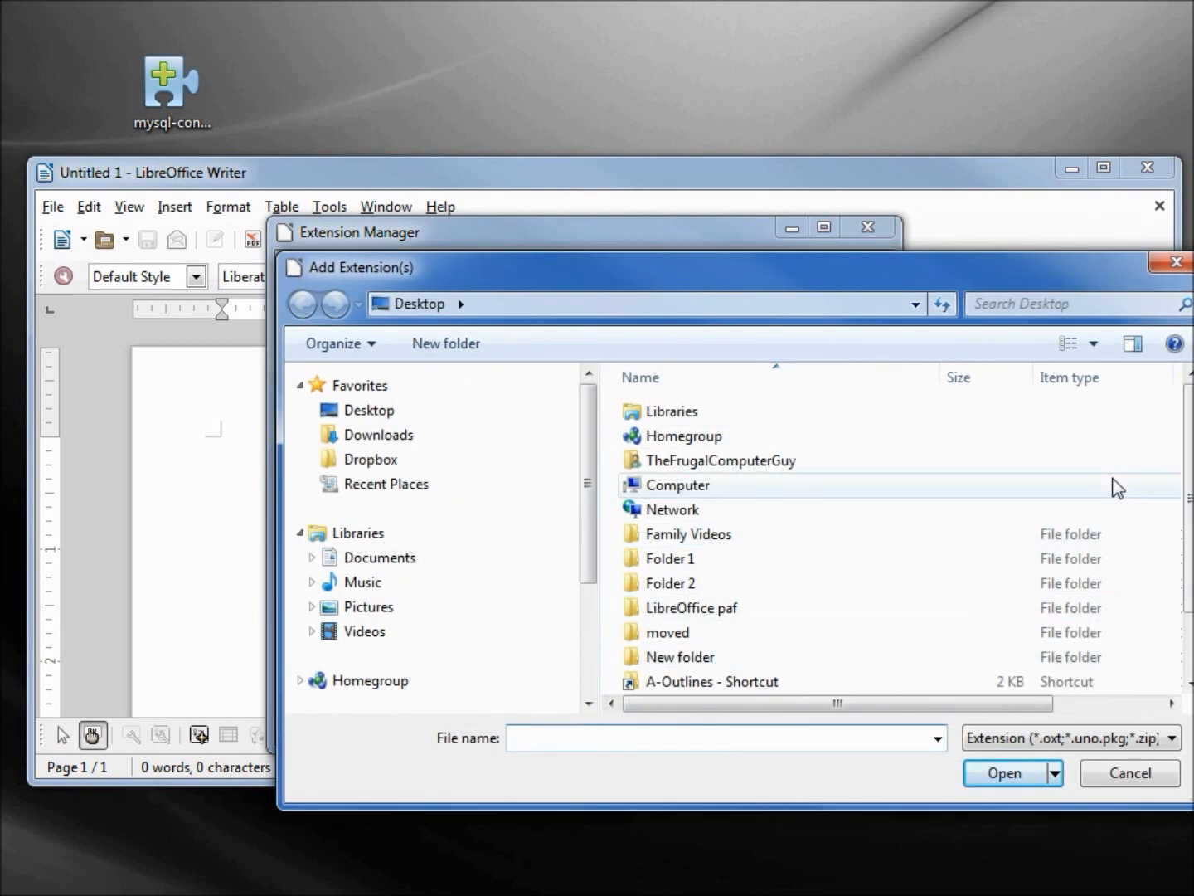
scroll(1113, 484, down, 1)
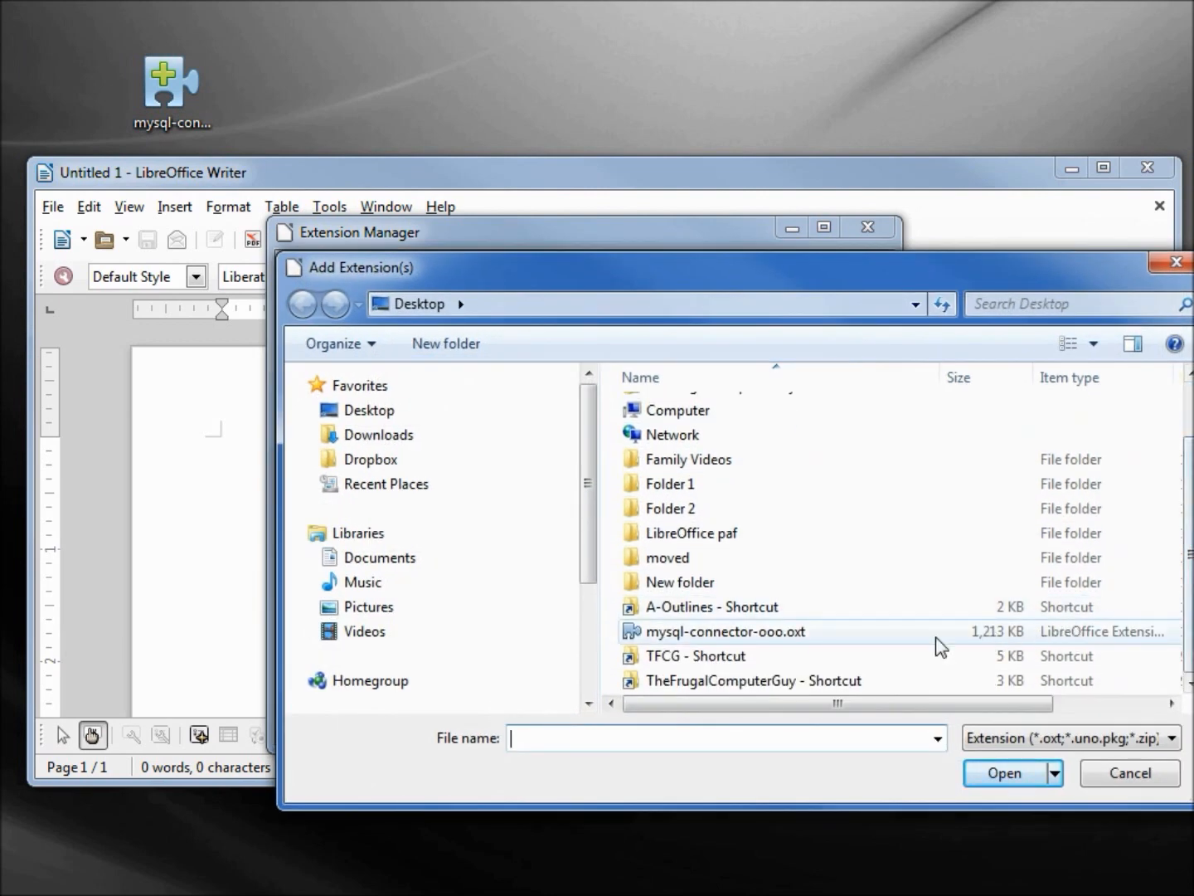
click(735, 637)
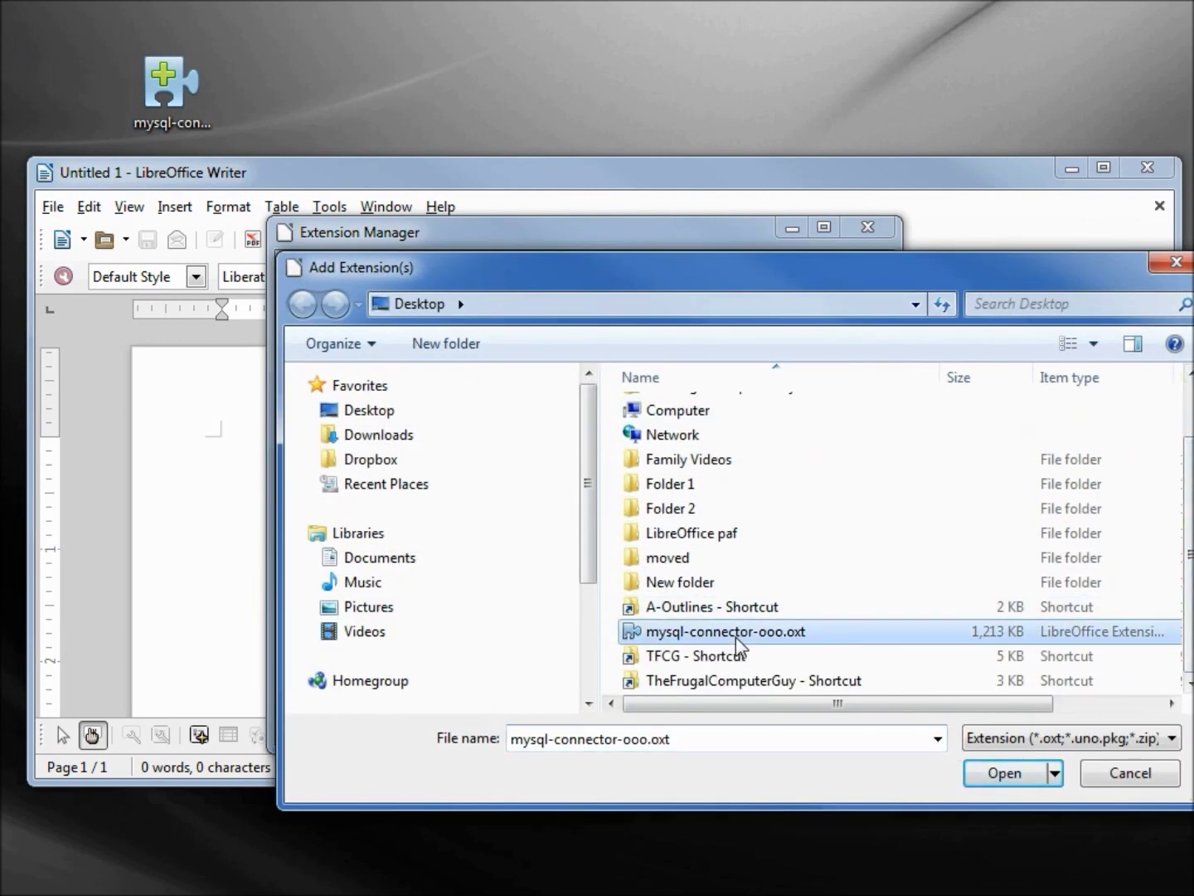
click(1008, 774)
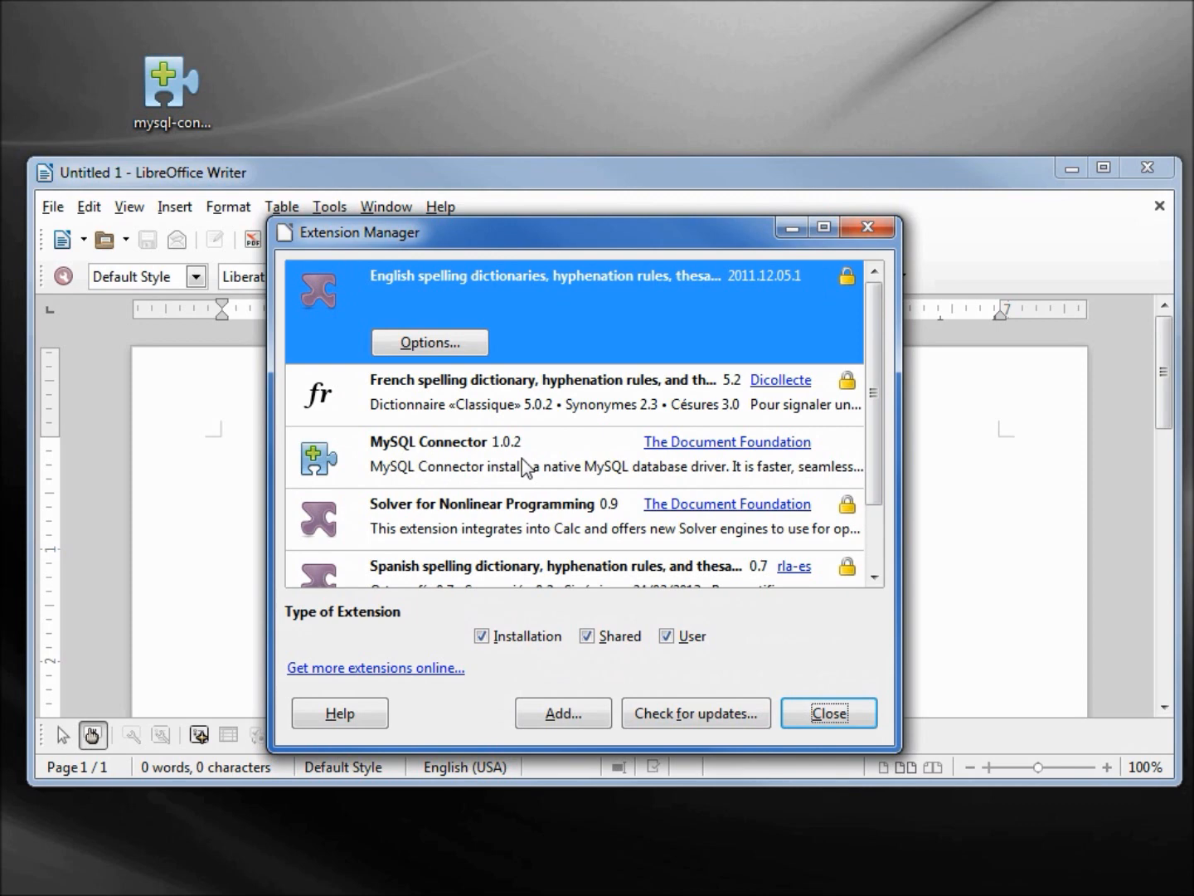
click(868, 228)
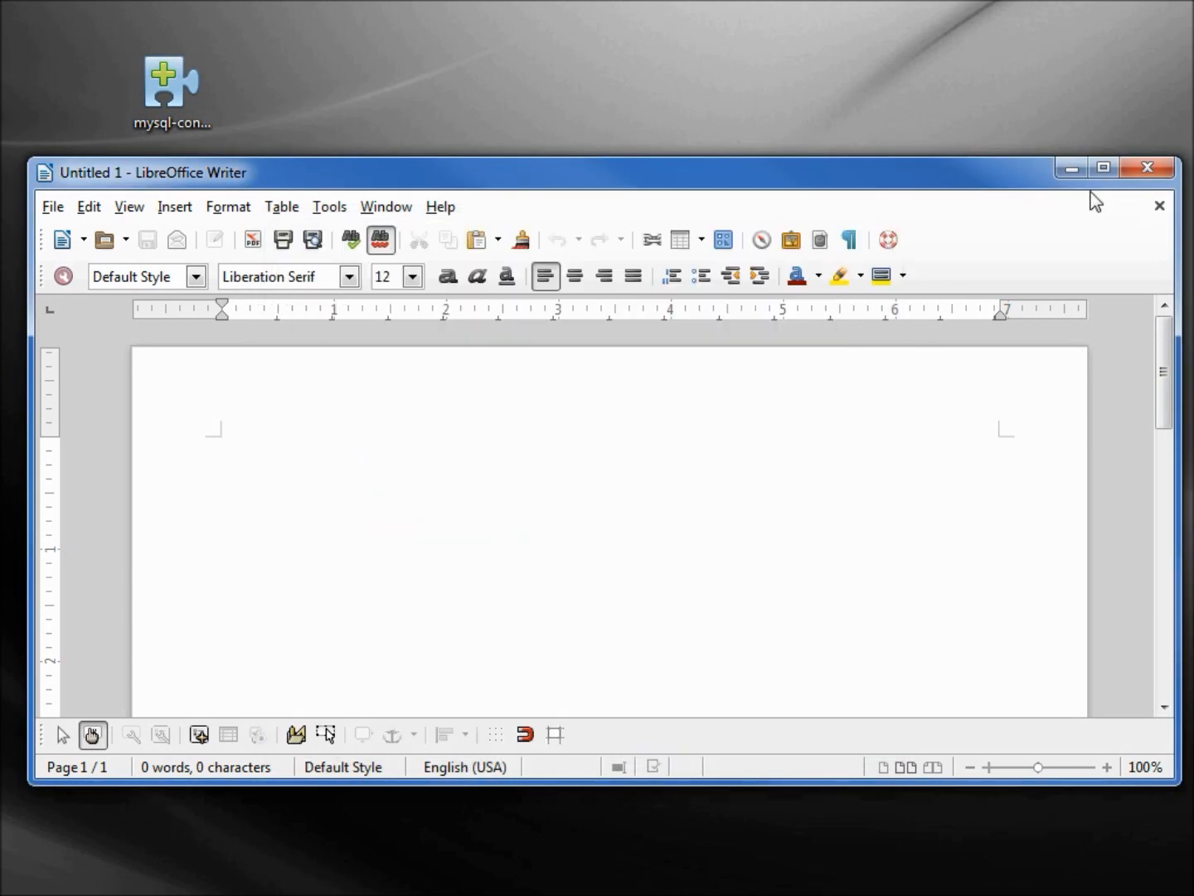
Close Writer and send the downloaded connector file to the Recycle Bin.
click(1147, 174)
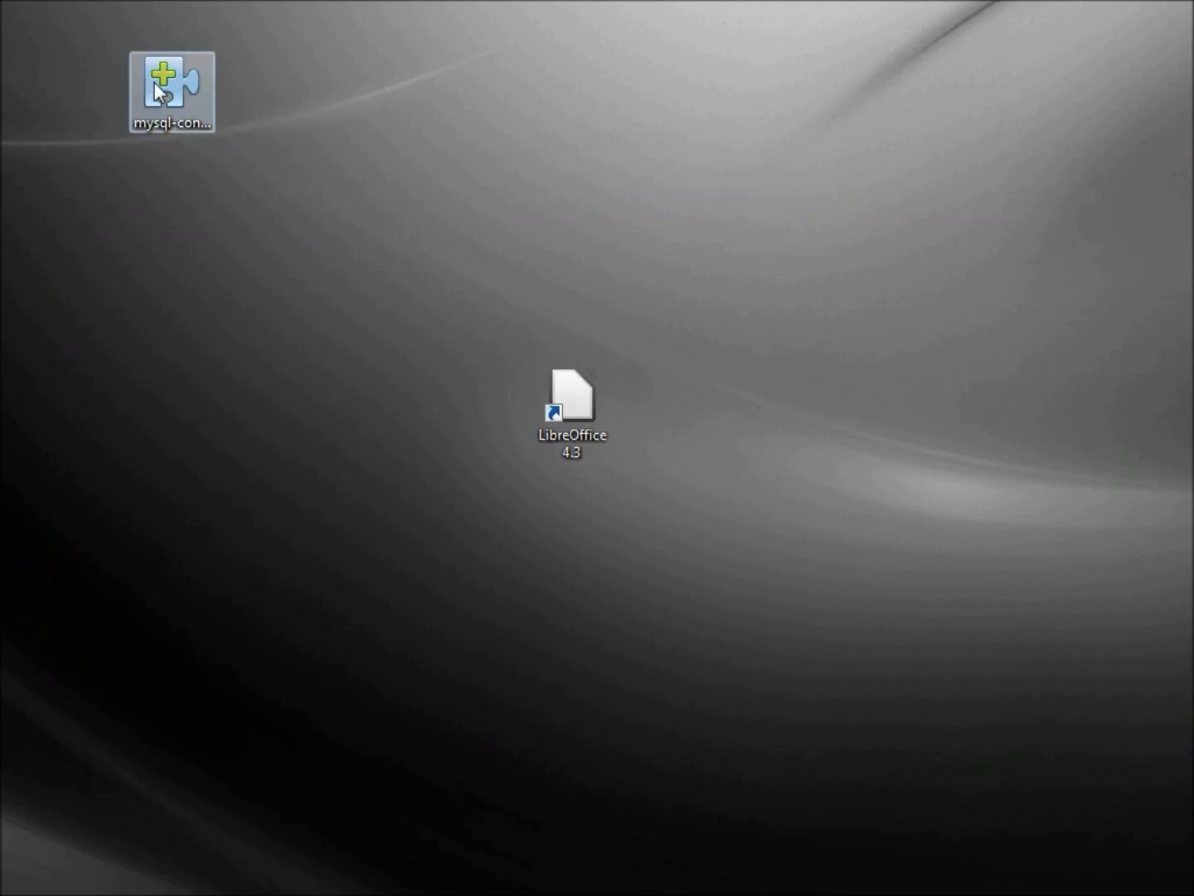
click(153, 82)
mouse_move(168, 85)
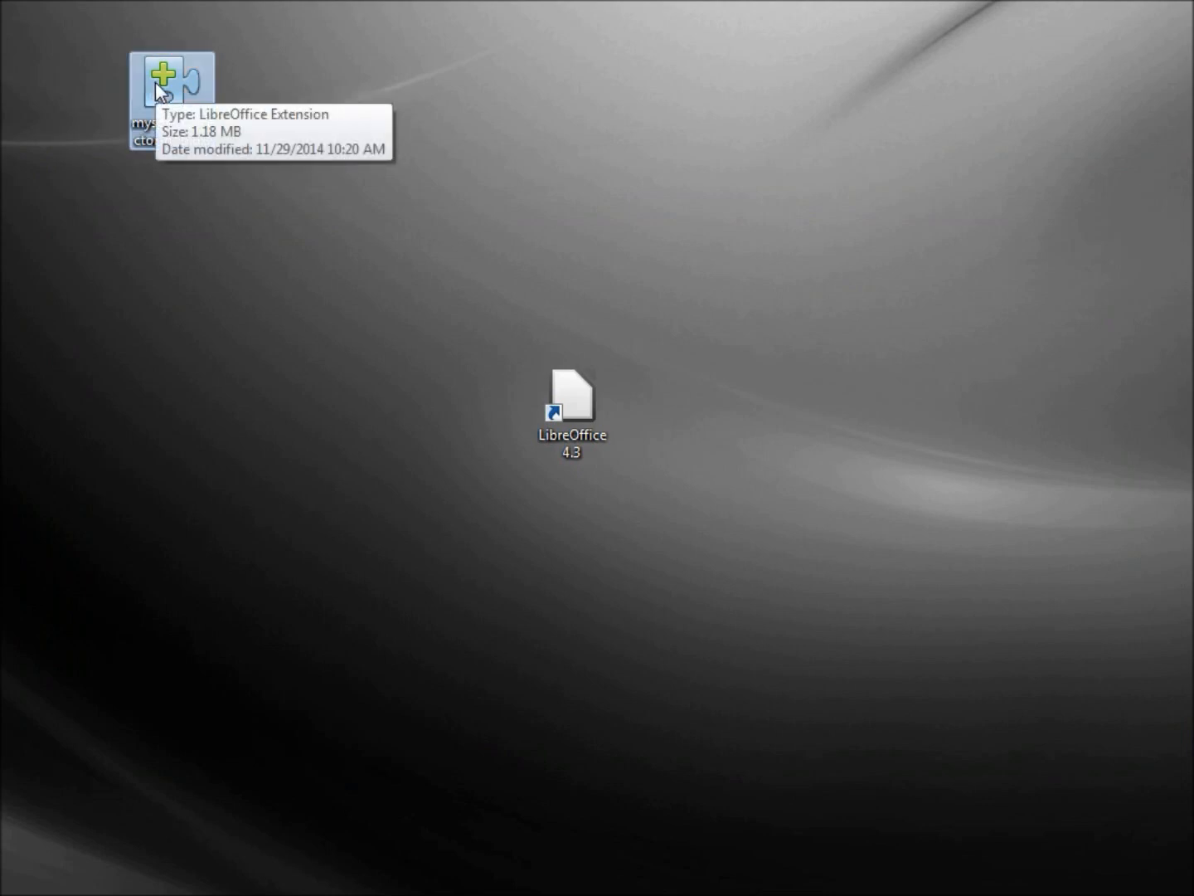
key(Delete)
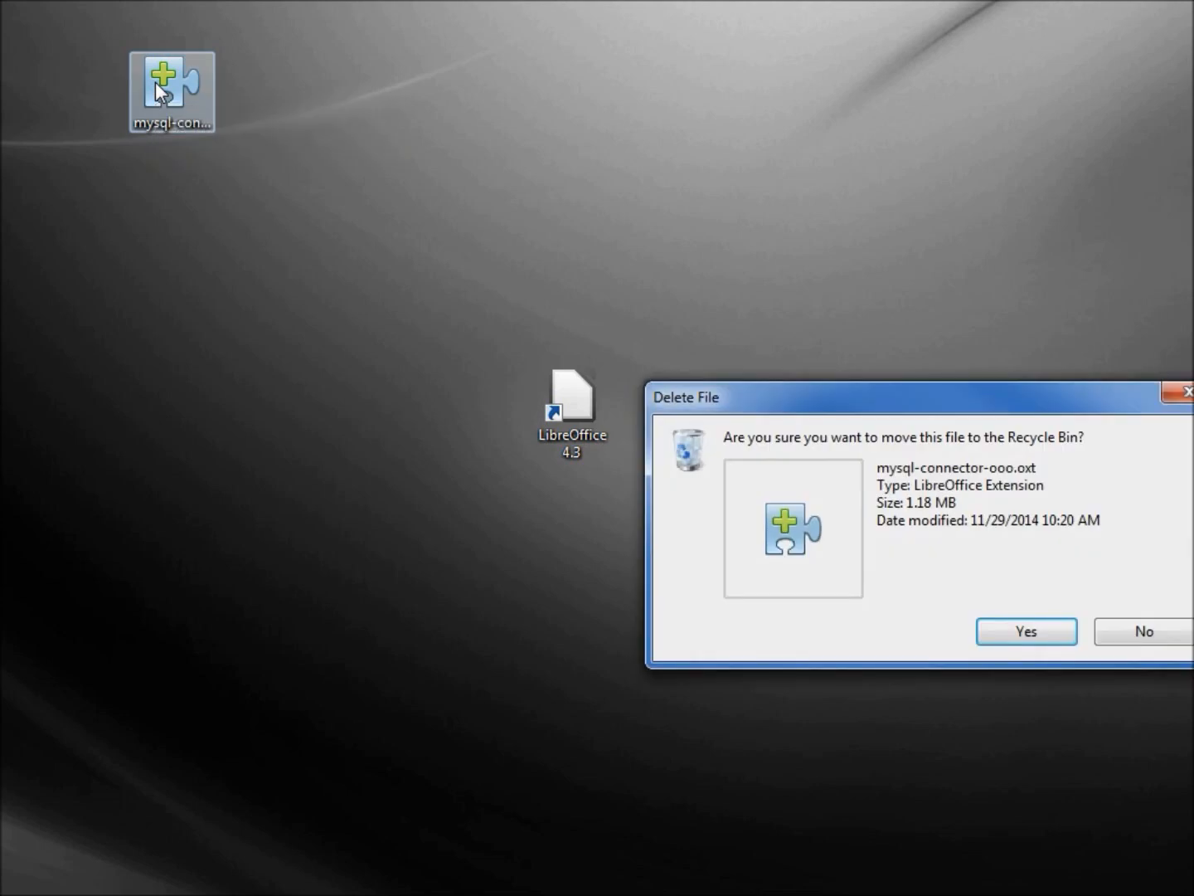
key(Return)
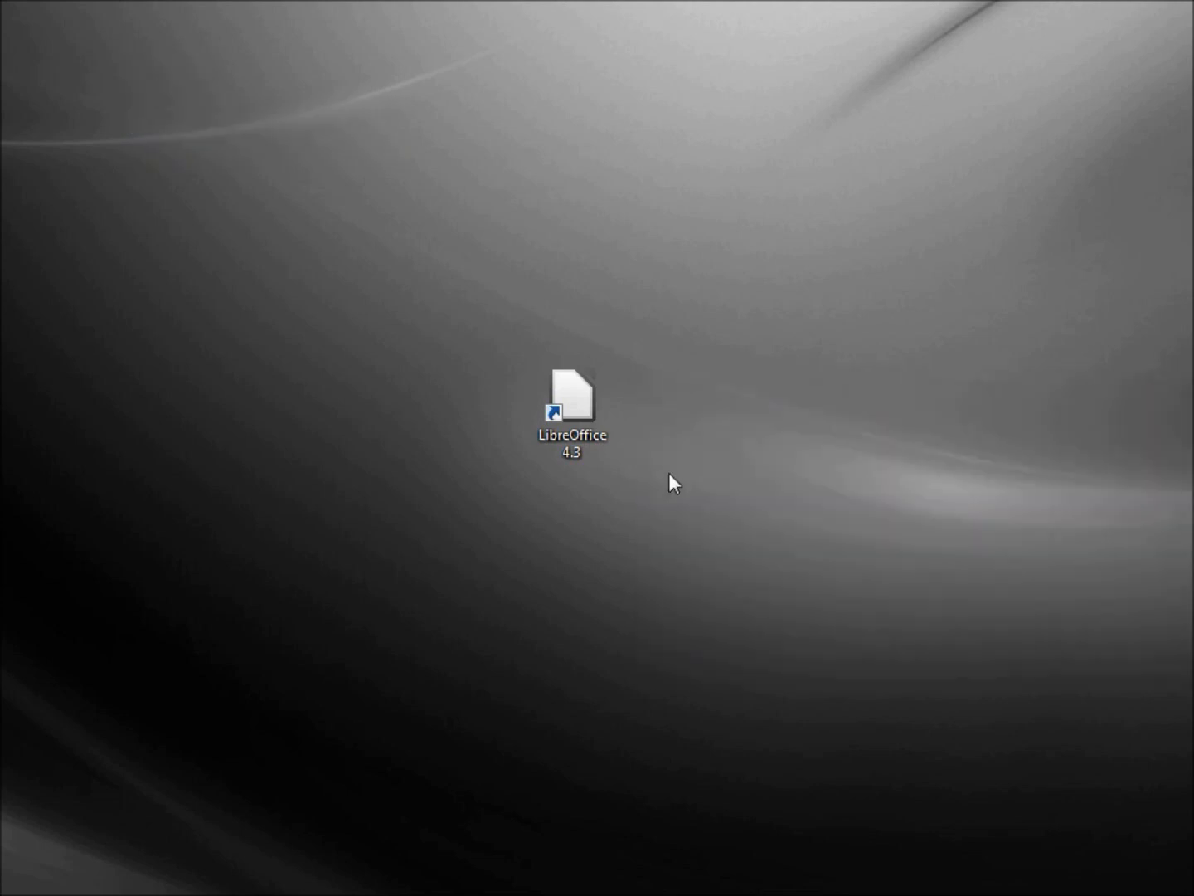
Expand the MySQL Server 5.6 group under All Programs in the Start menu.
key(super)
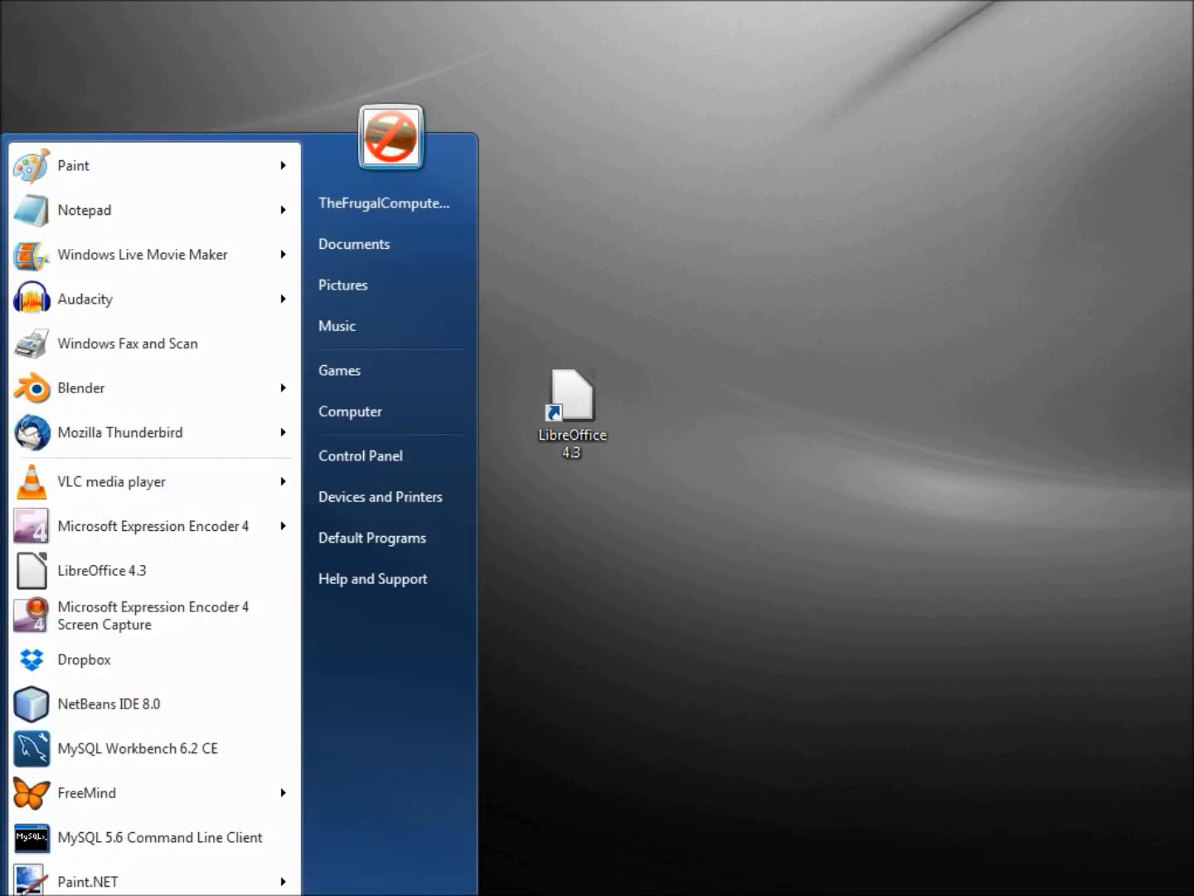
click(75, 893)
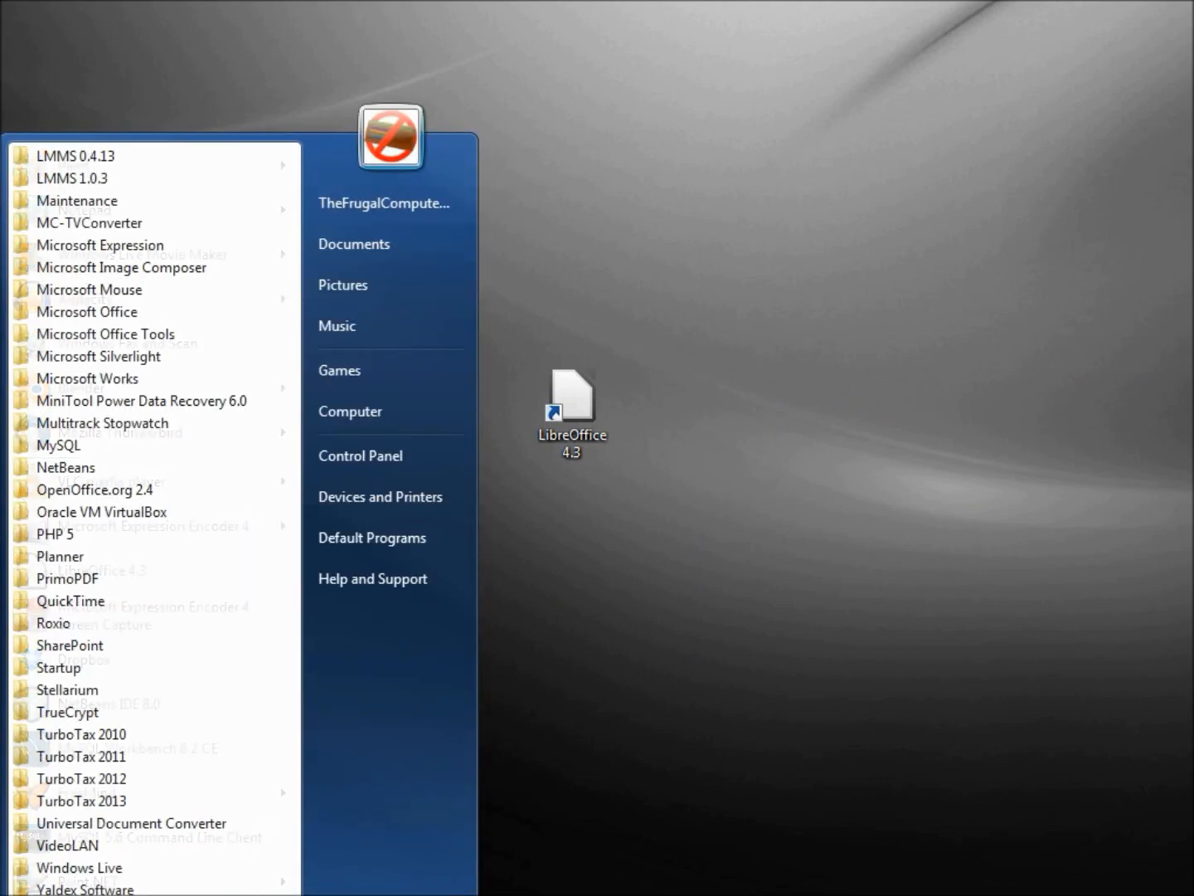
click(97, 447)
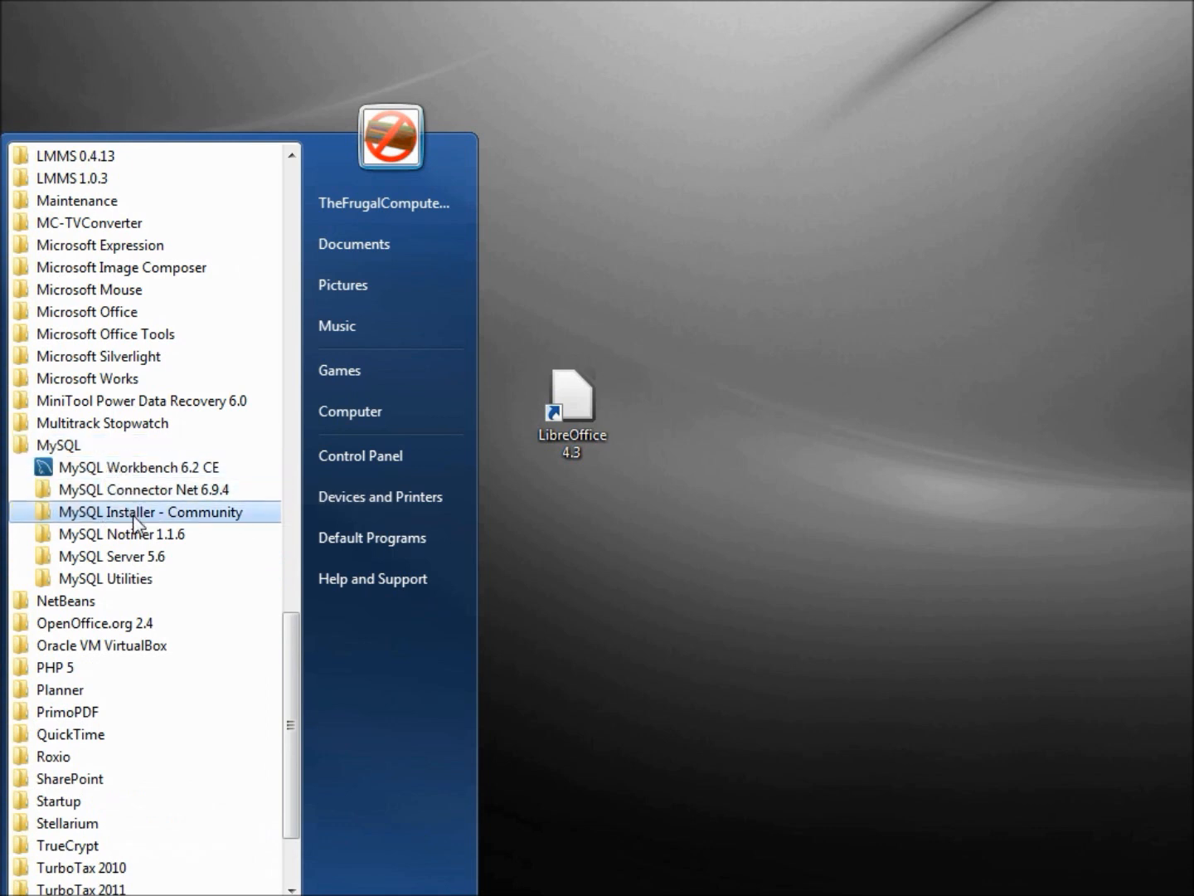
click(138, 559)
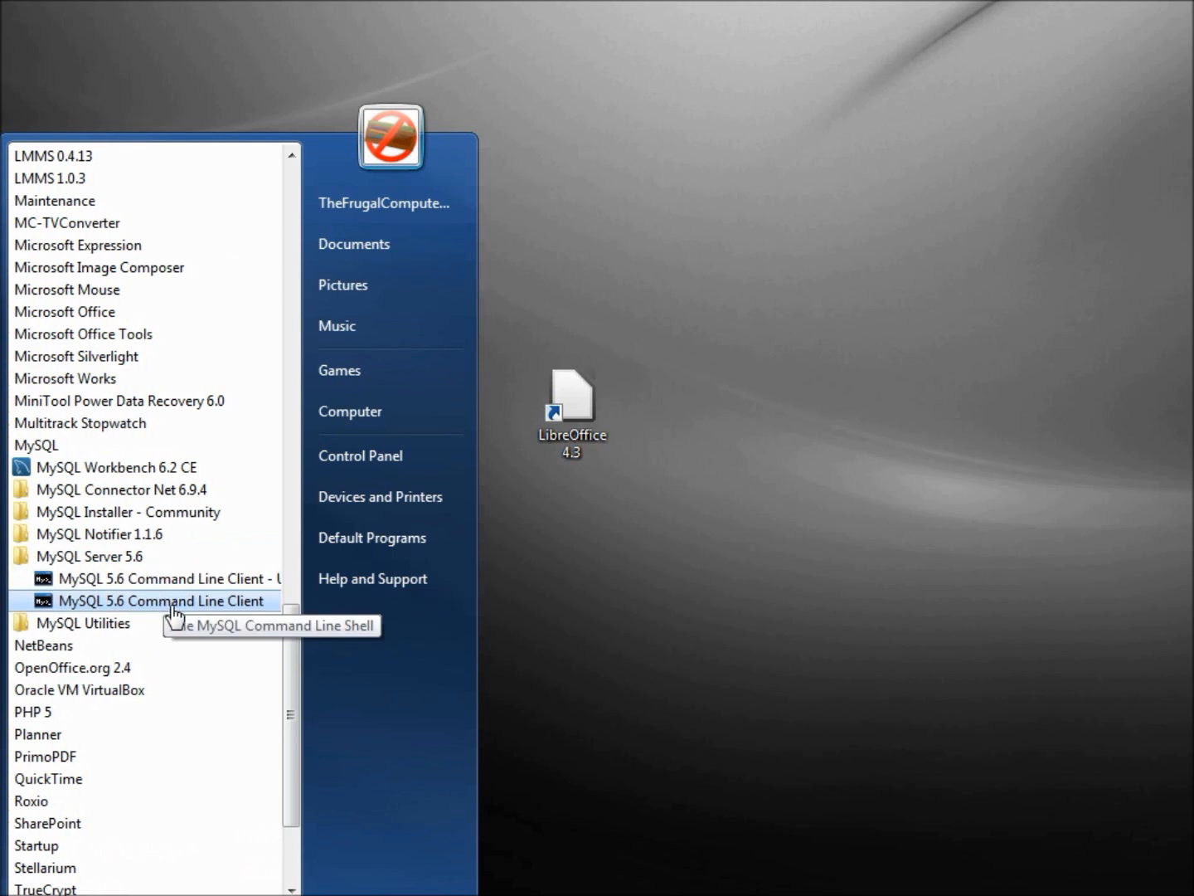
Log in as root, run CREATE DATABASE odb81_mysqldb;, then exit the client.
click(172, 603)
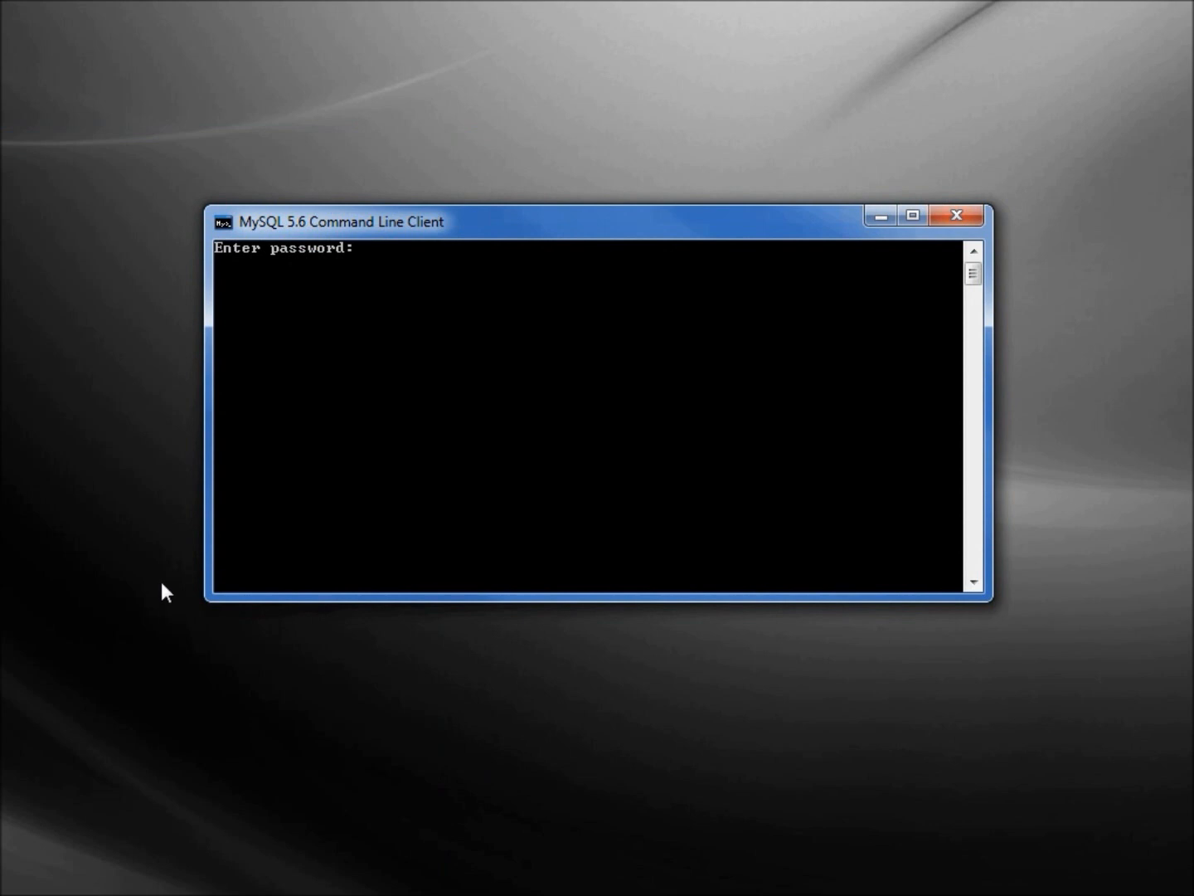
text(**)
text(*****)
key(Return)
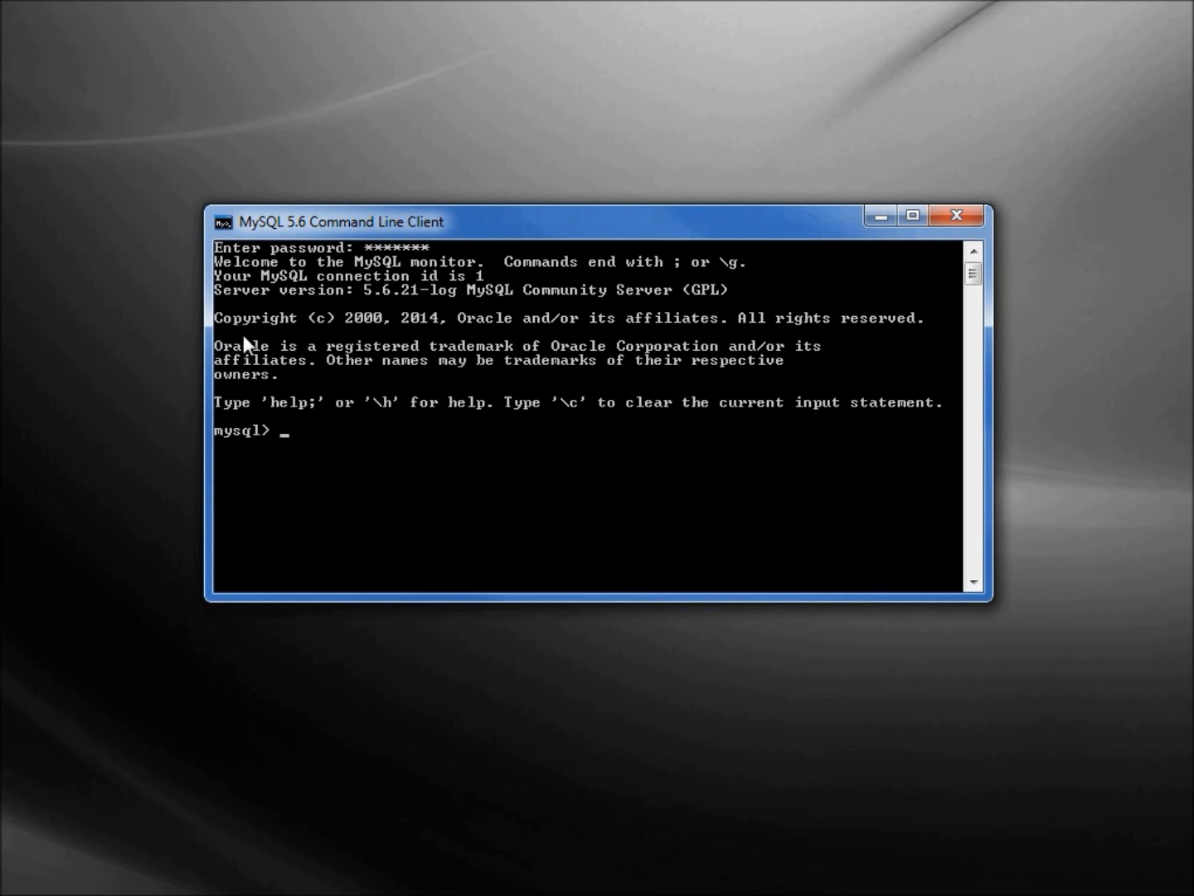
right_click(287, 434)
click(347, 497)
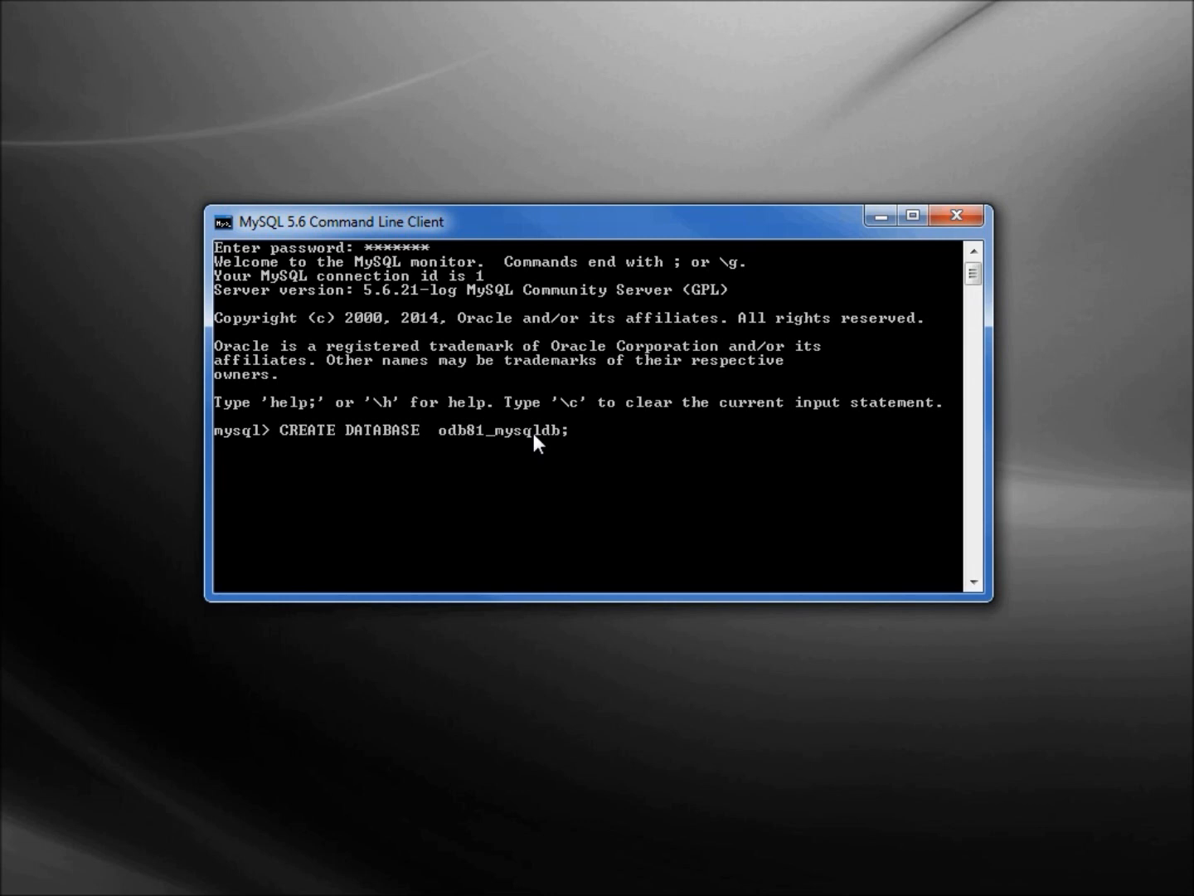
key(Return)
text(exit;)
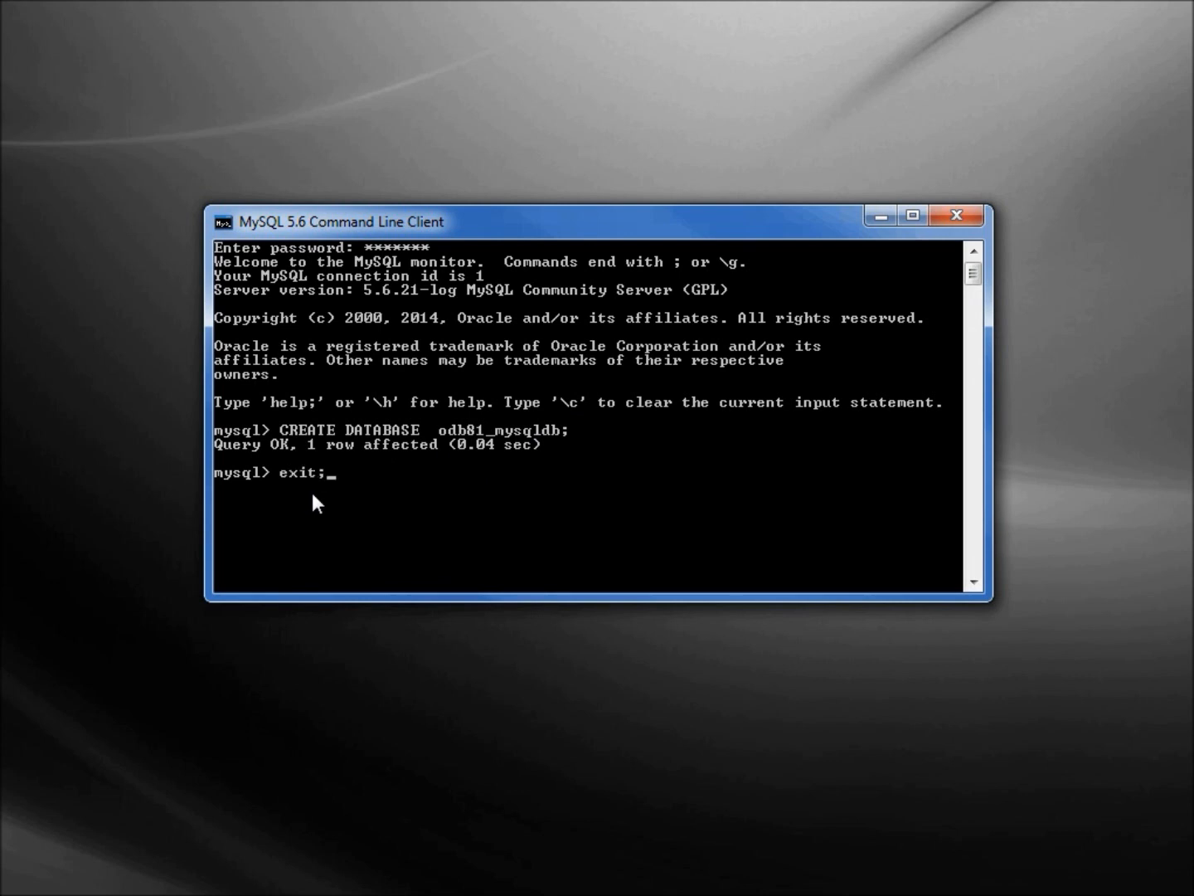
key(Return)
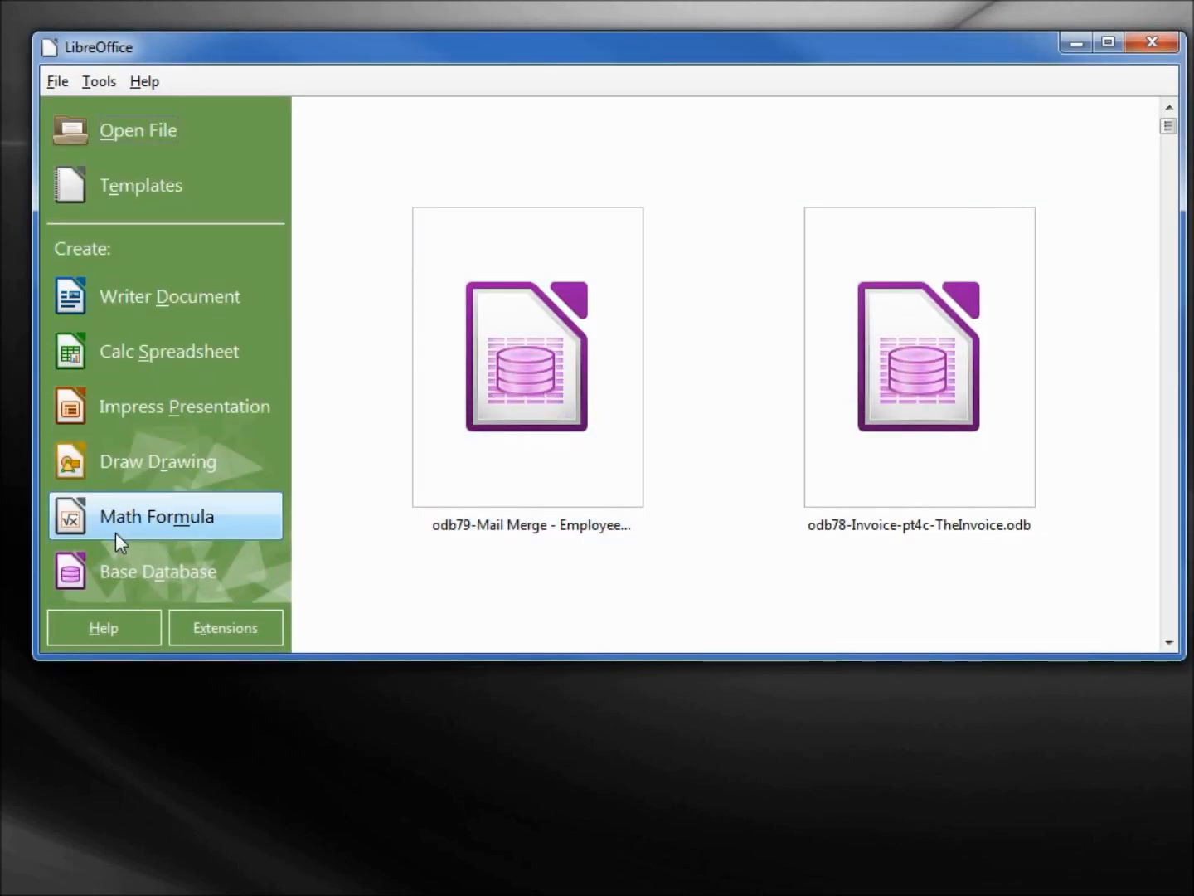
Start a new Base database connecting to an existing MySQL database and advance the wizard.
click(138, 574)
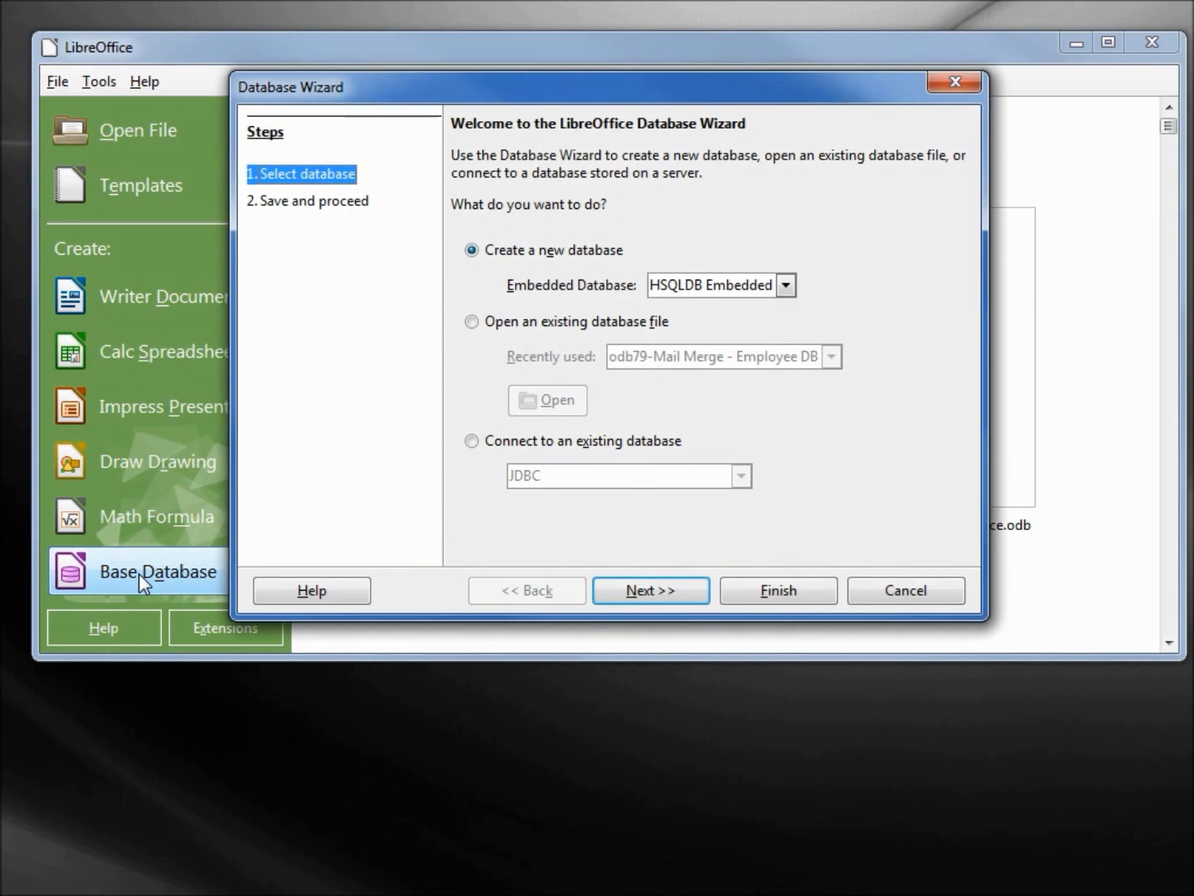
click(471, 440)
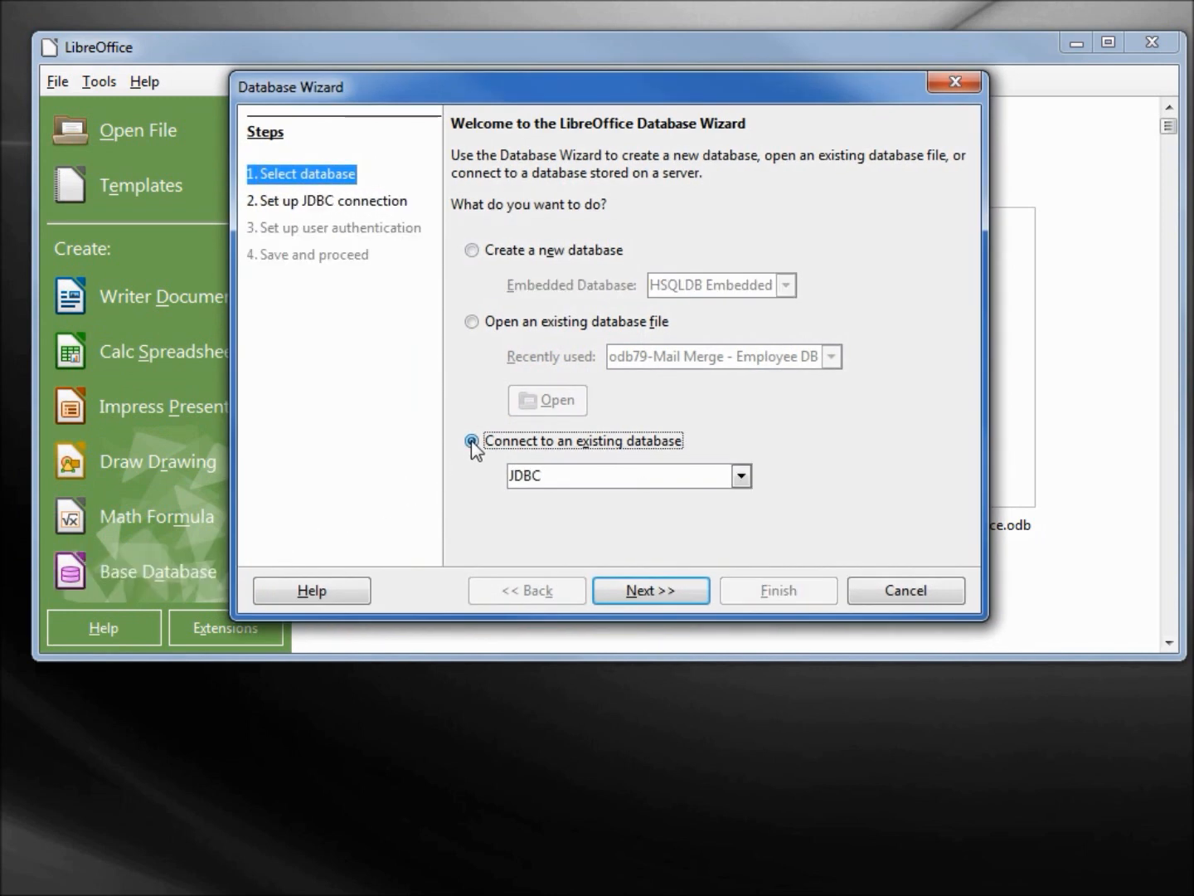
click(741, 478)
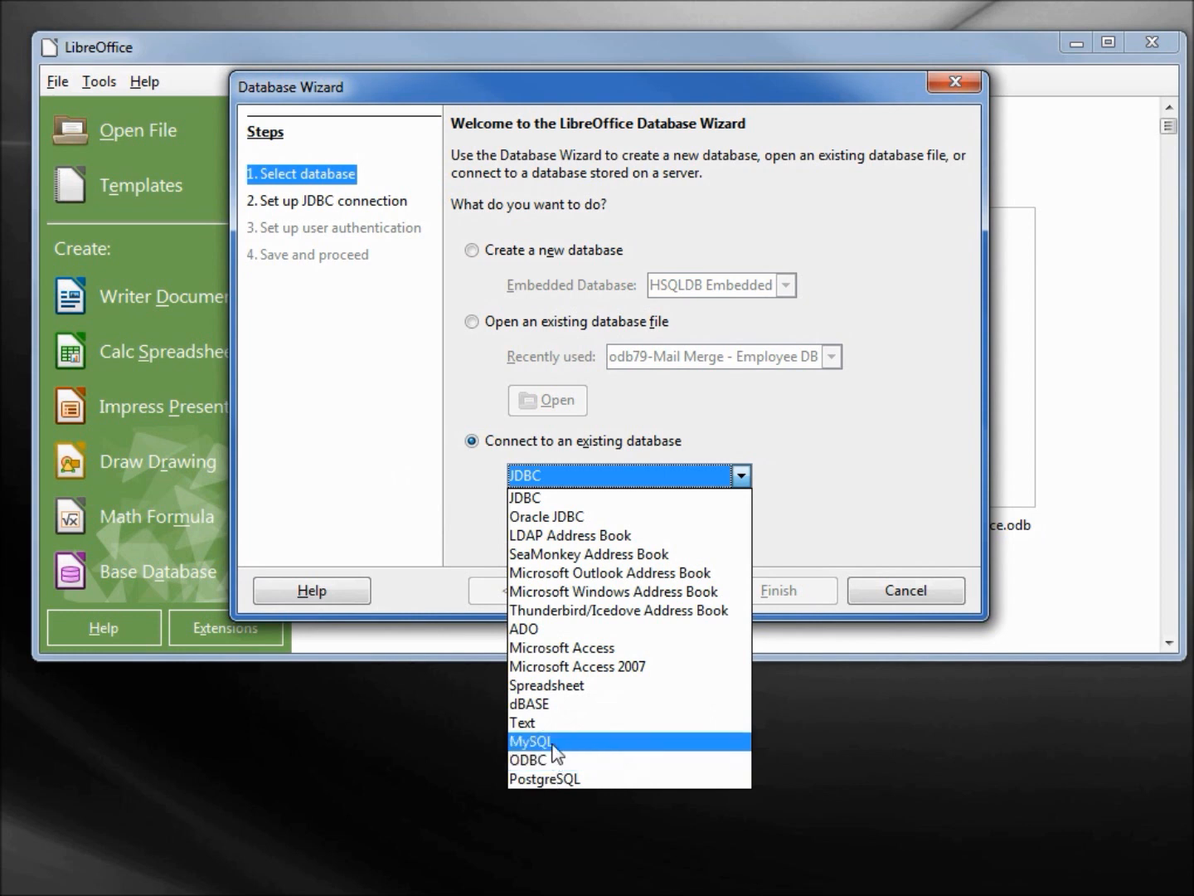
click(551, 740)
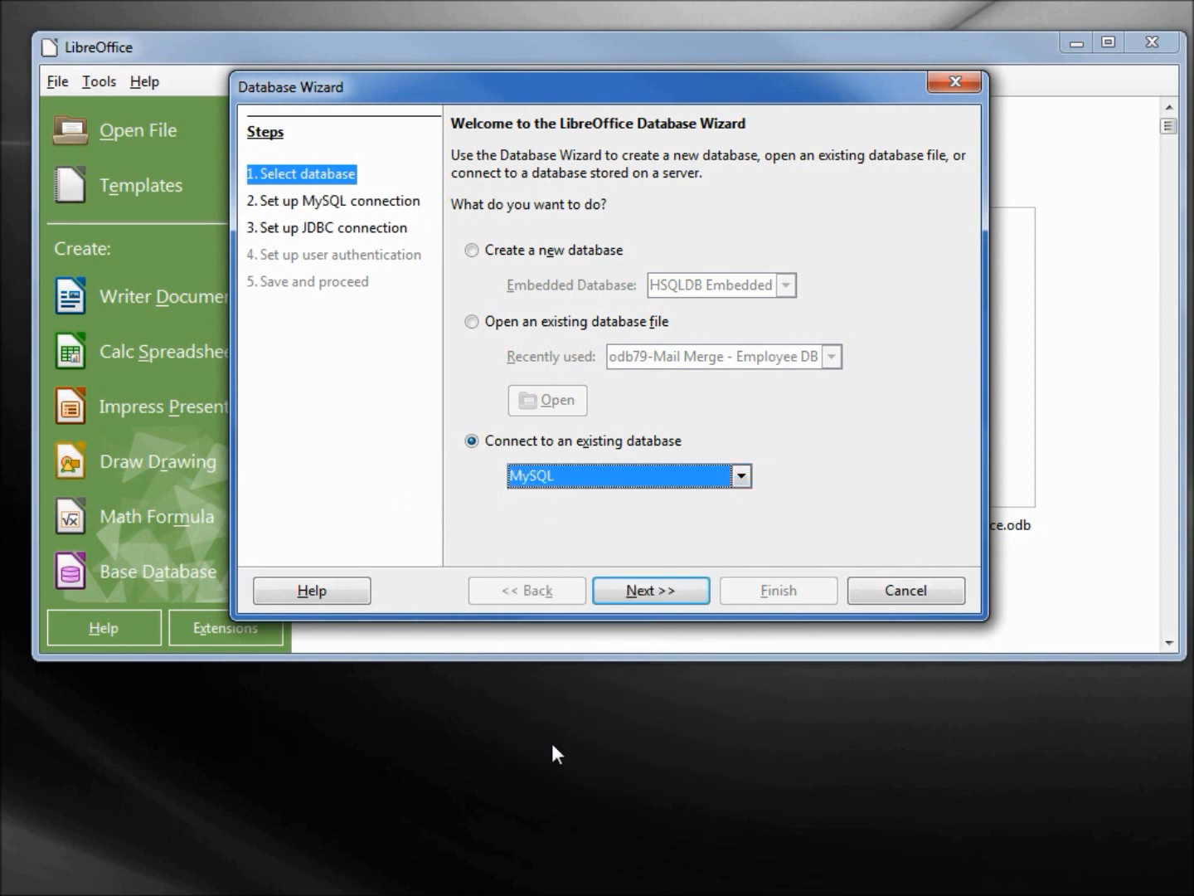
click(638, 593)
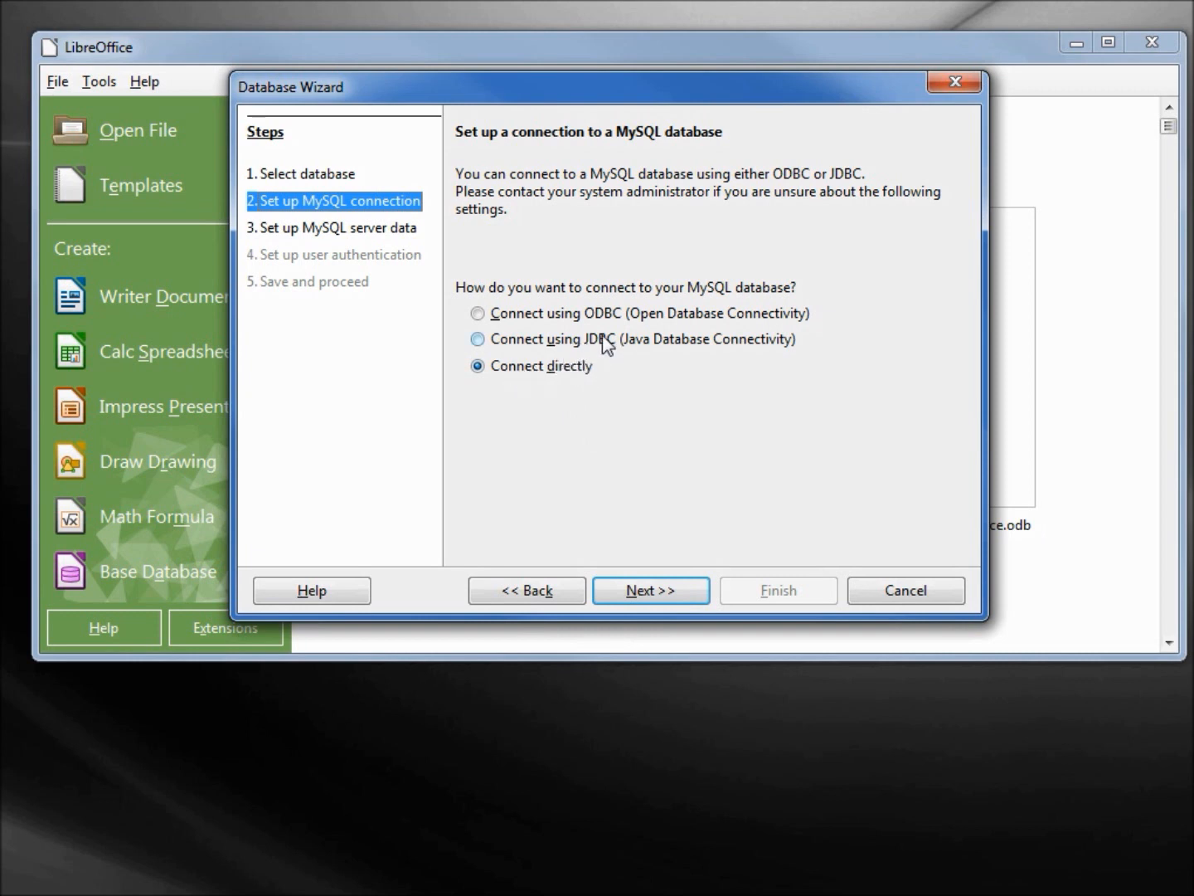
Choose the ODBC connection to MySQL and browse the registered ODBC data sources.
click(478, 316)
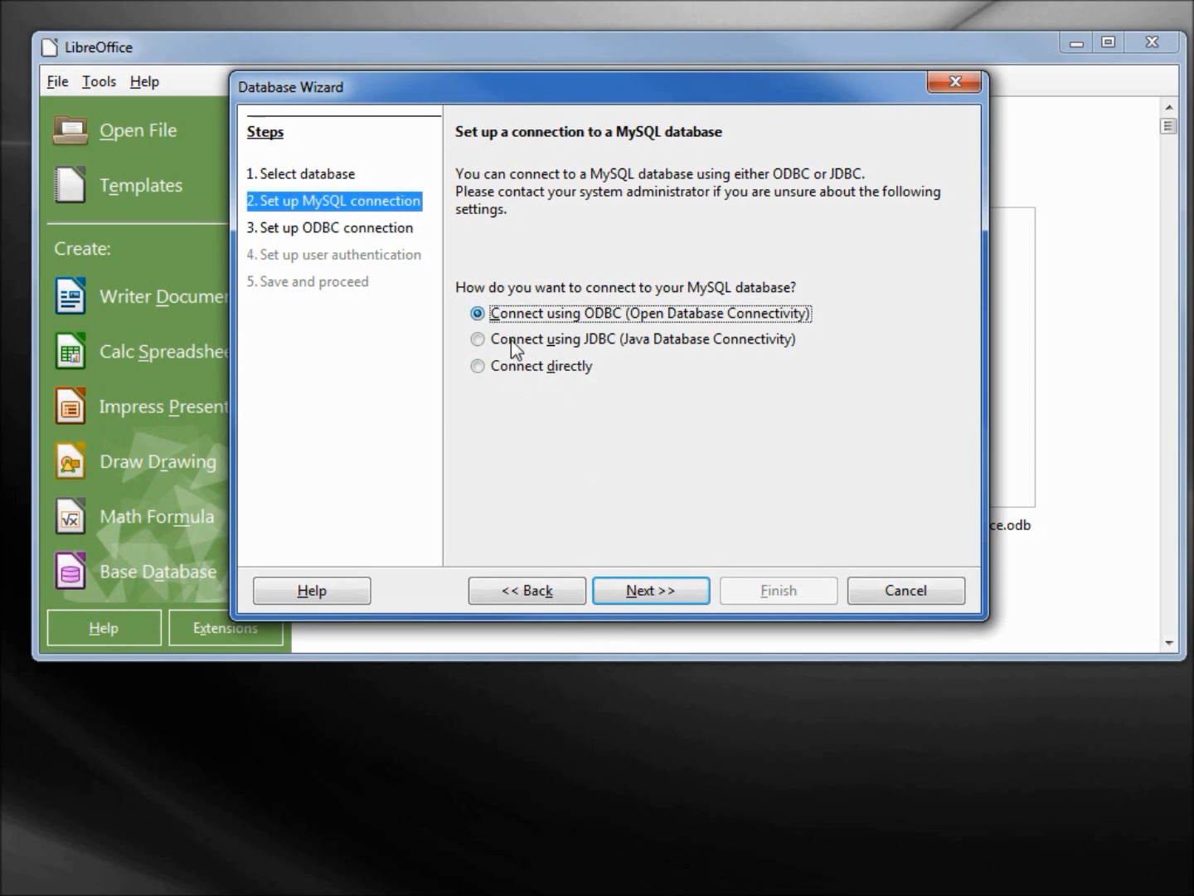
click(651, 592)
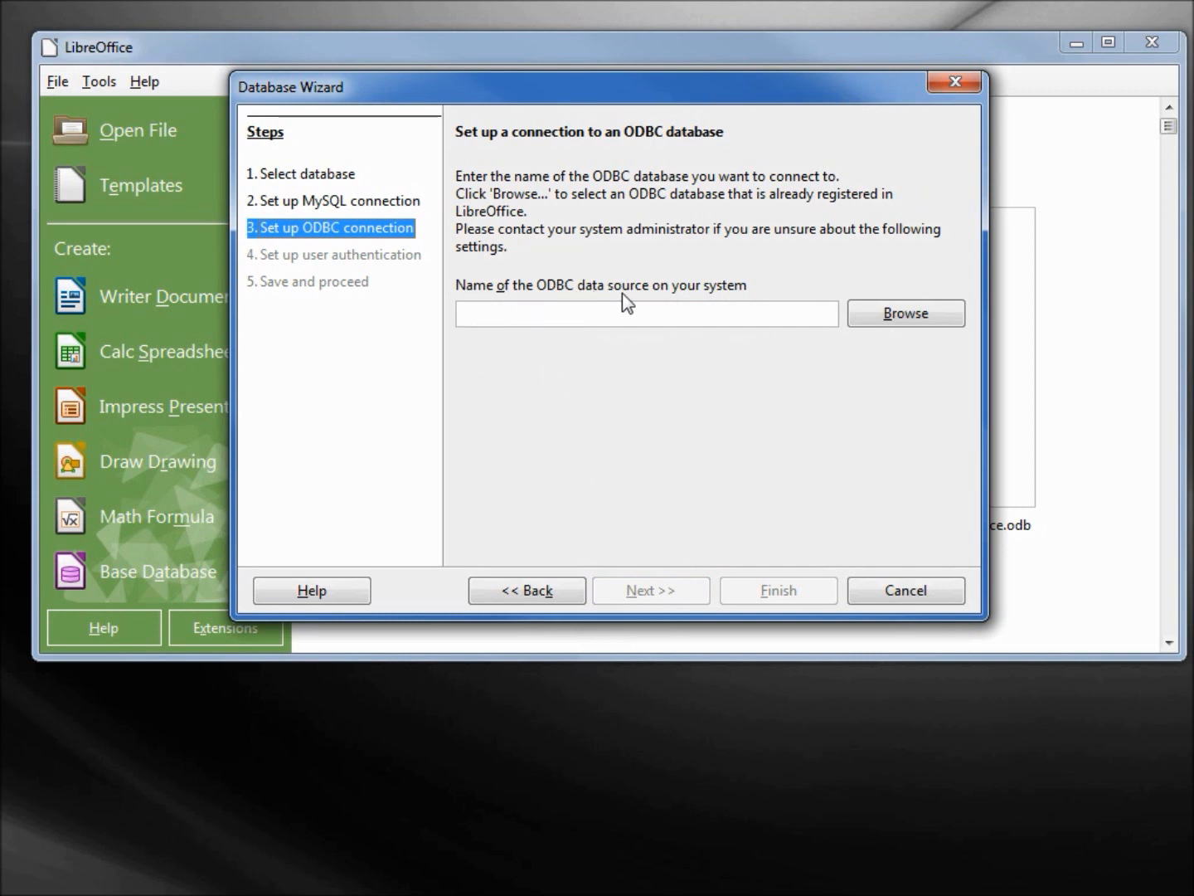
click(901, 317)
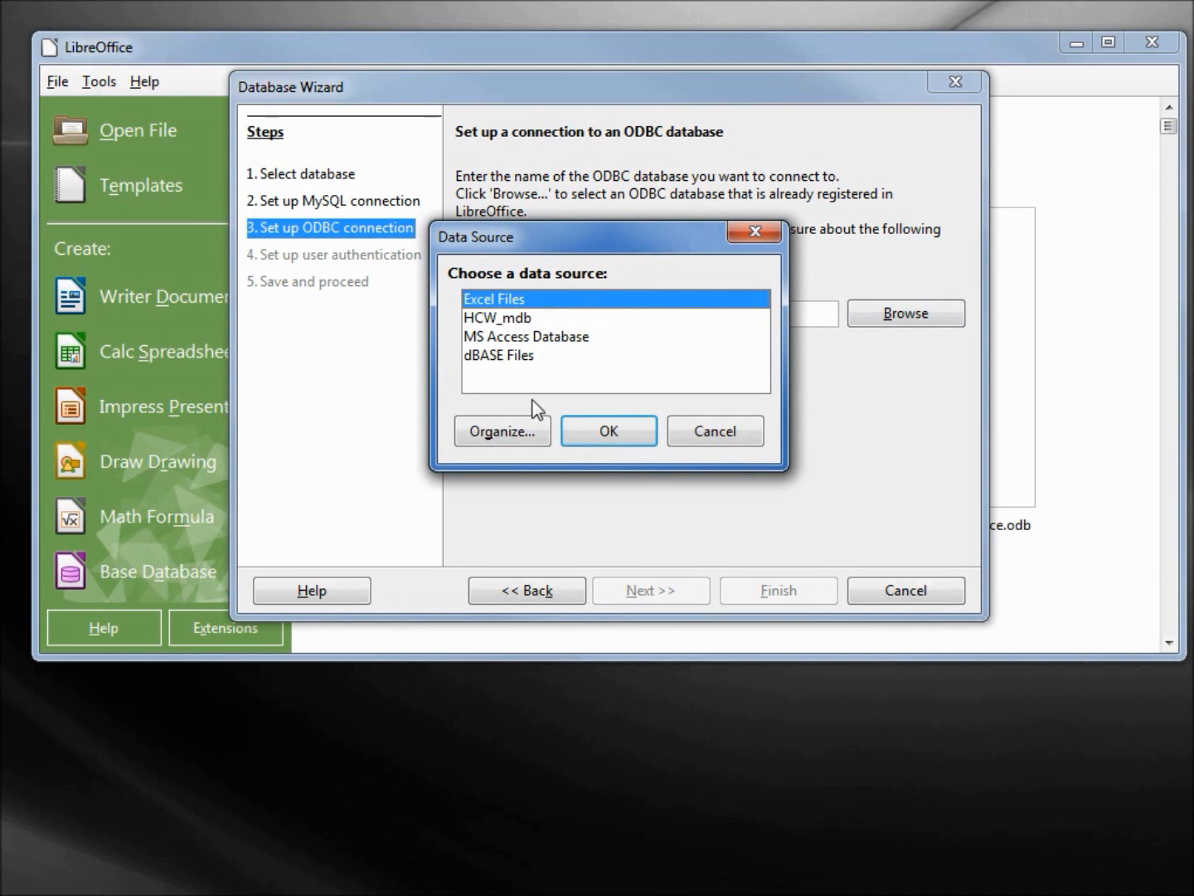
click(502, 435)
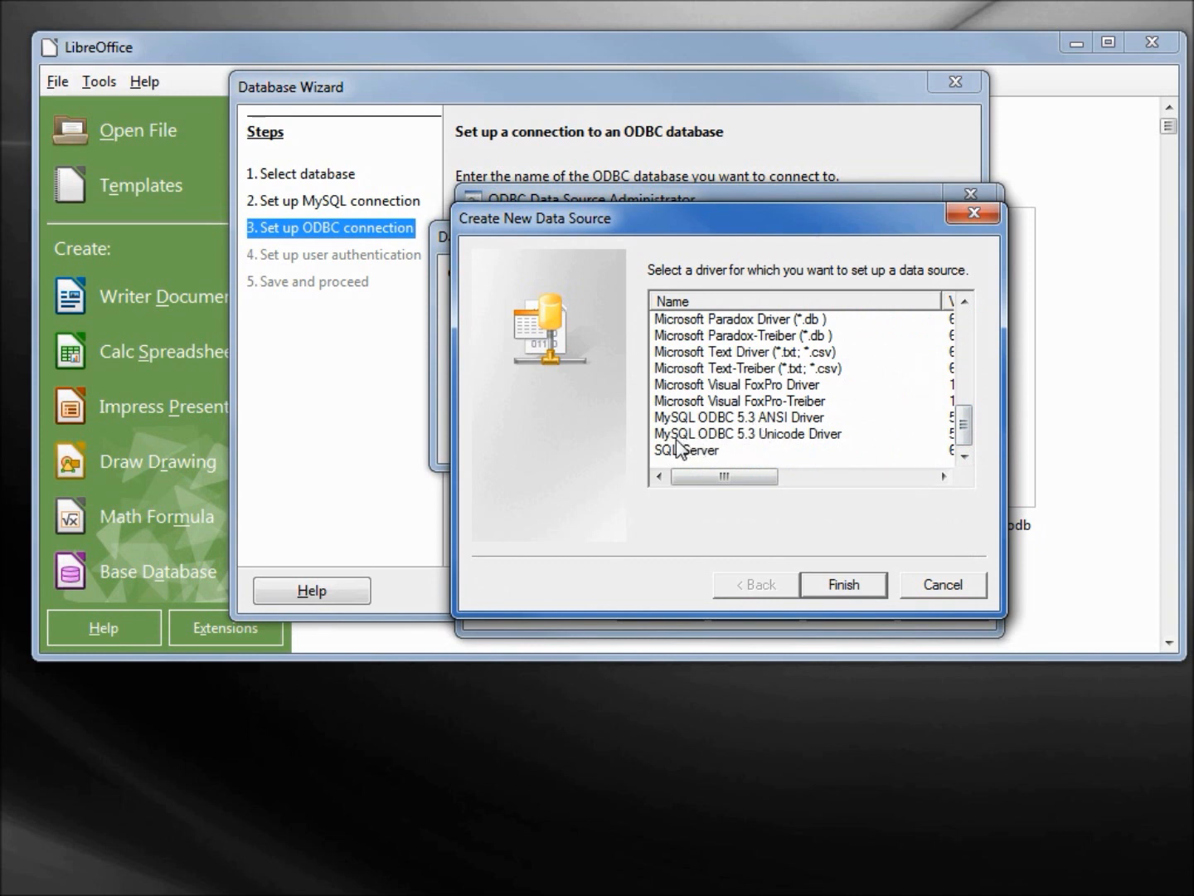
Base the new data source on the MySQL ODBC 5.3 Unicode Driver.
click(775, 436)
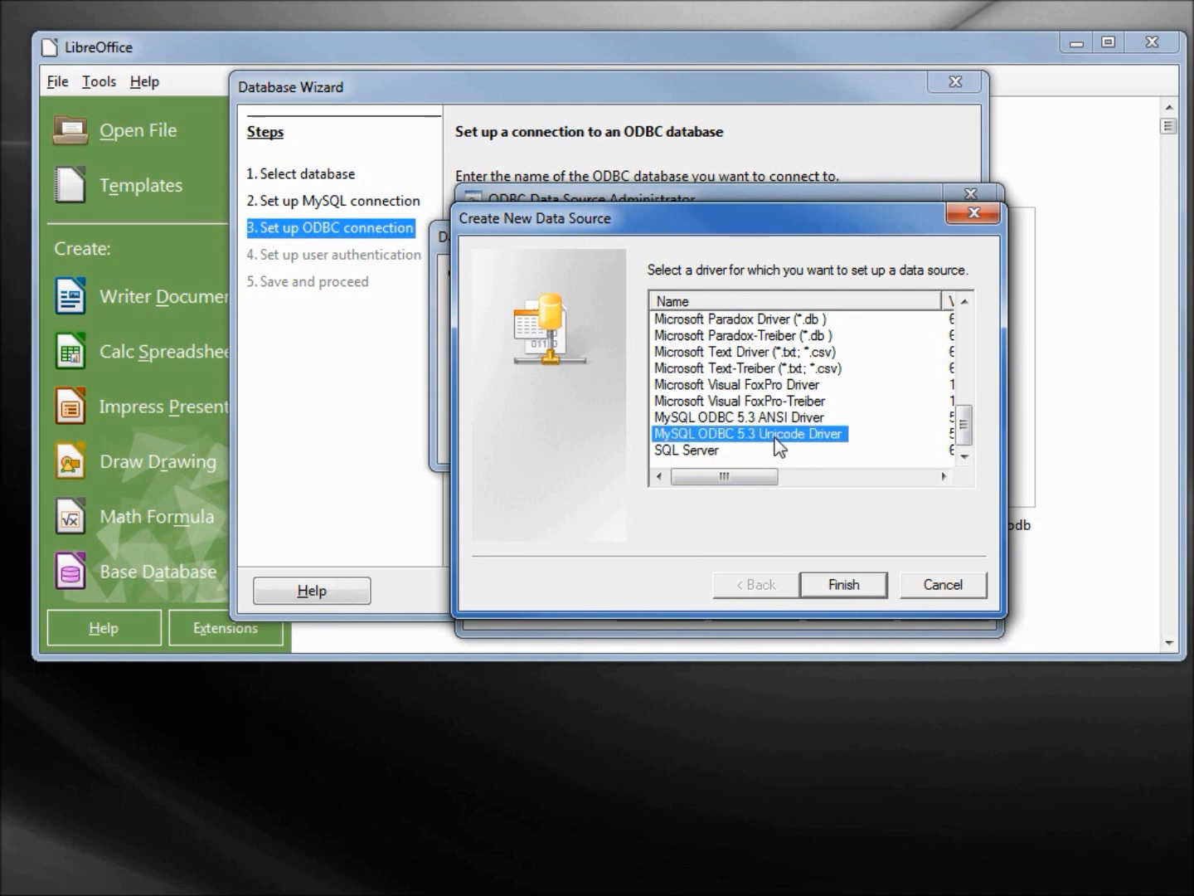
click(855, 585)
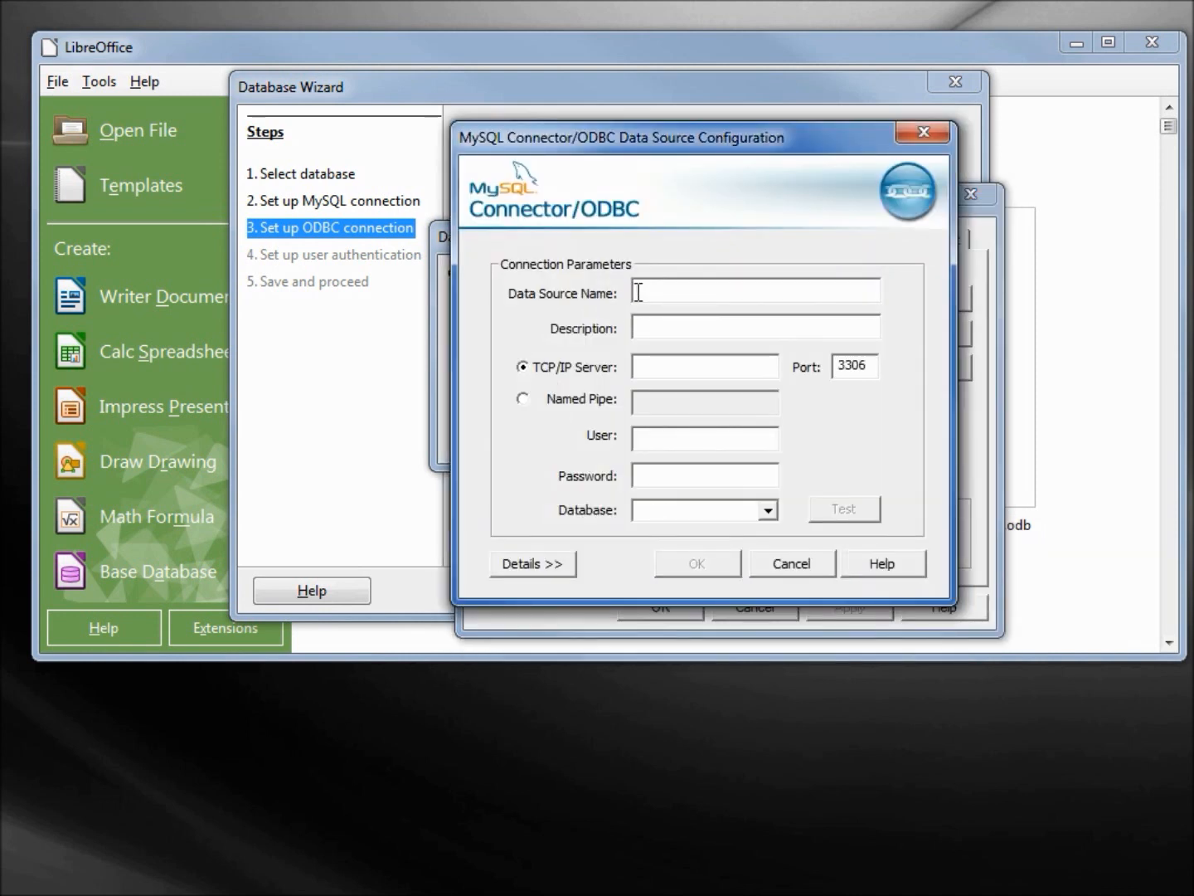
text(odb81_mysqldb)
Fill in the data source name, server address, user name and password.
click(682, 331)
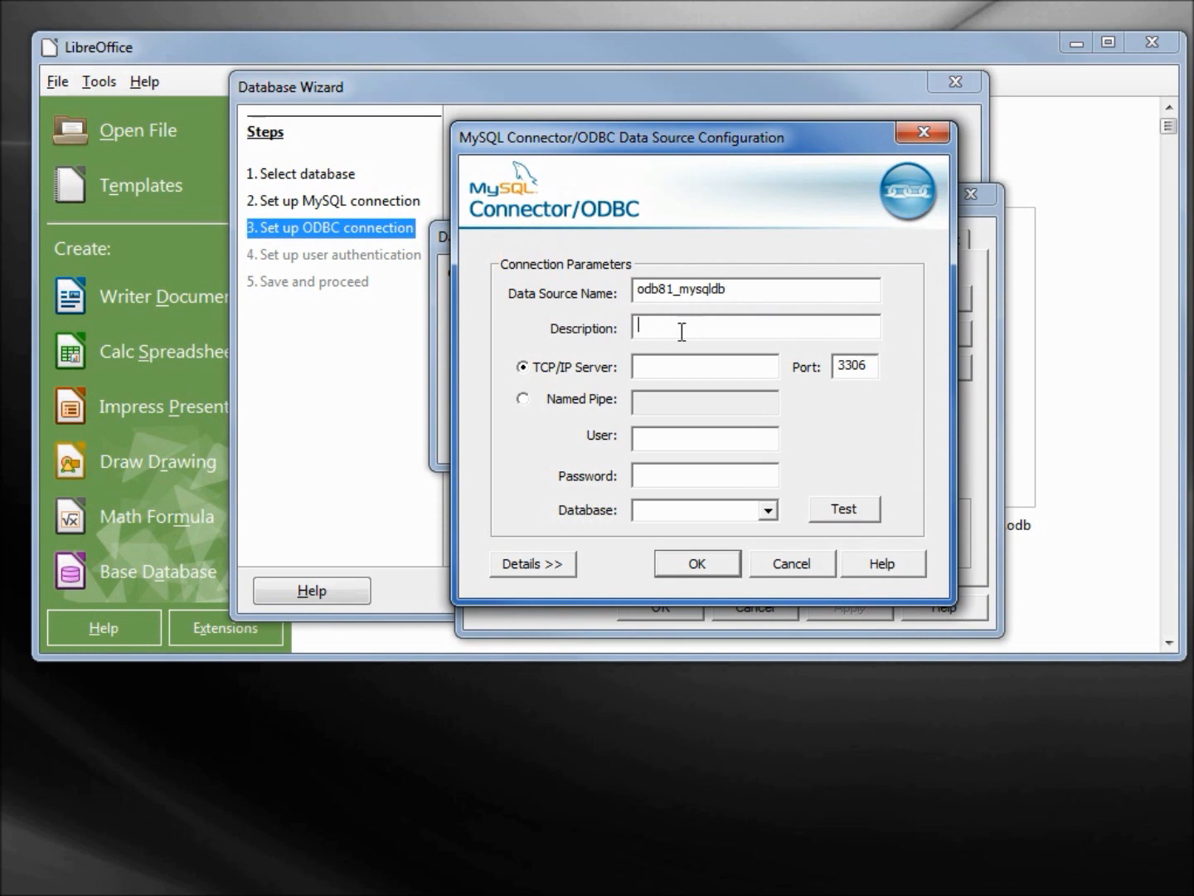
text(odb81_mysqldb)
click(654, 366)
text(localhost)
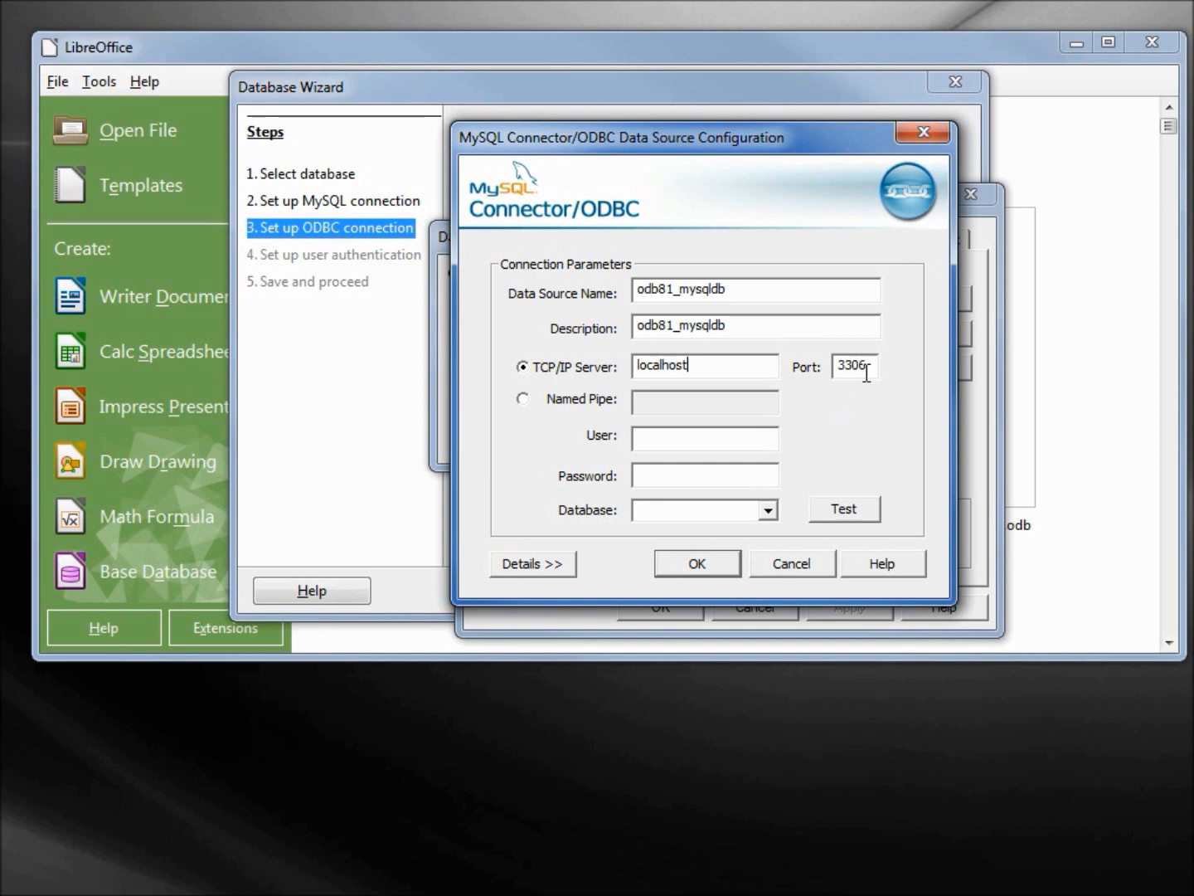
click(696, 439)
text(root)
click(668, 476)
text(****)
text(***)
key(Tab)
Select the odb81_mysqldb database, test the connection successfully and save the data source.
click(768, 510)
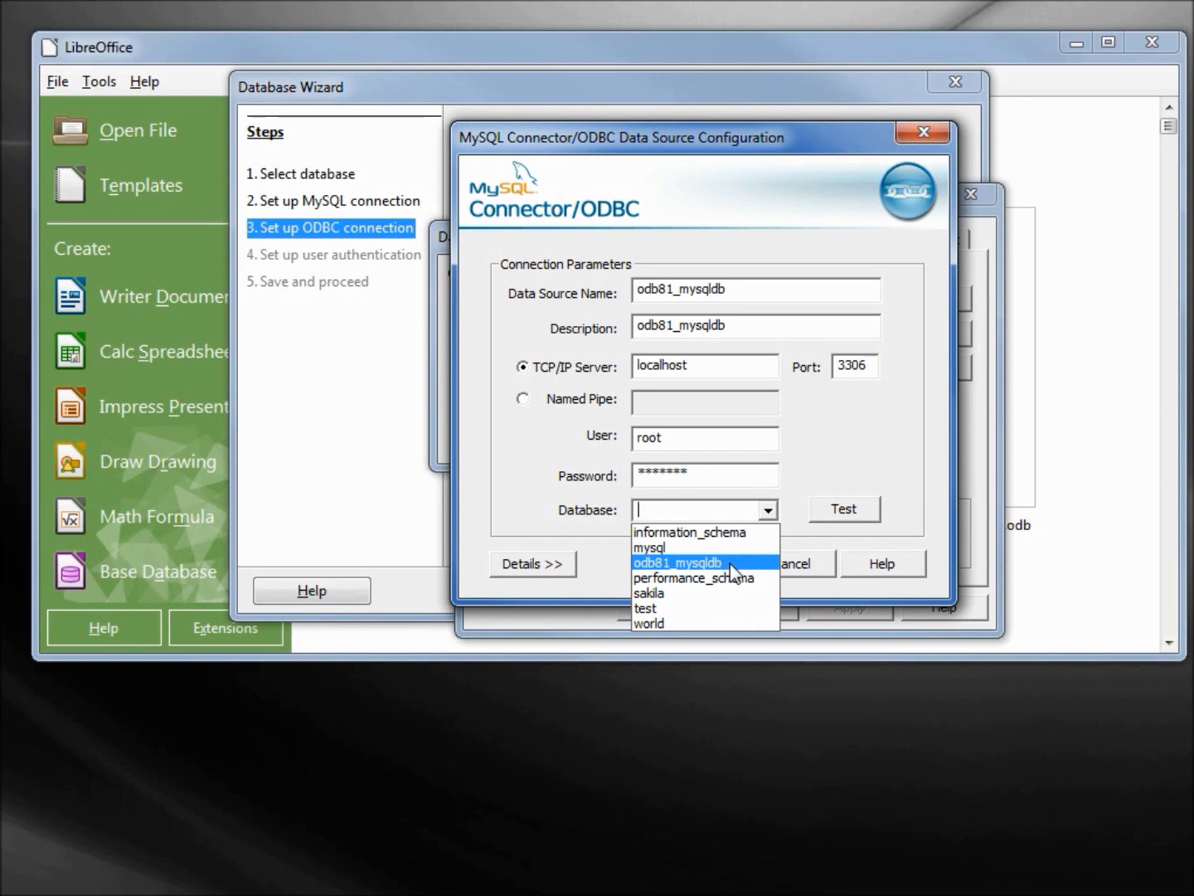
click(732, 570)
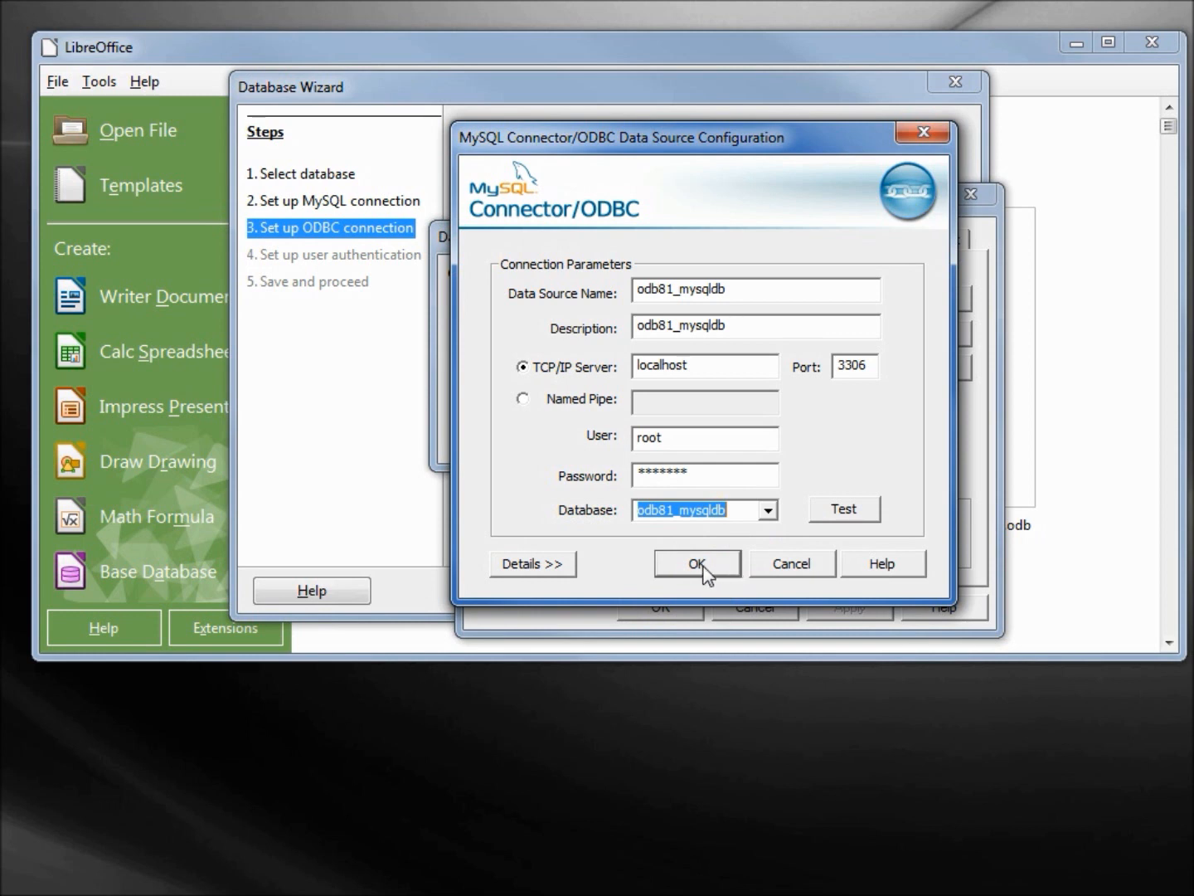
click(843, 515)
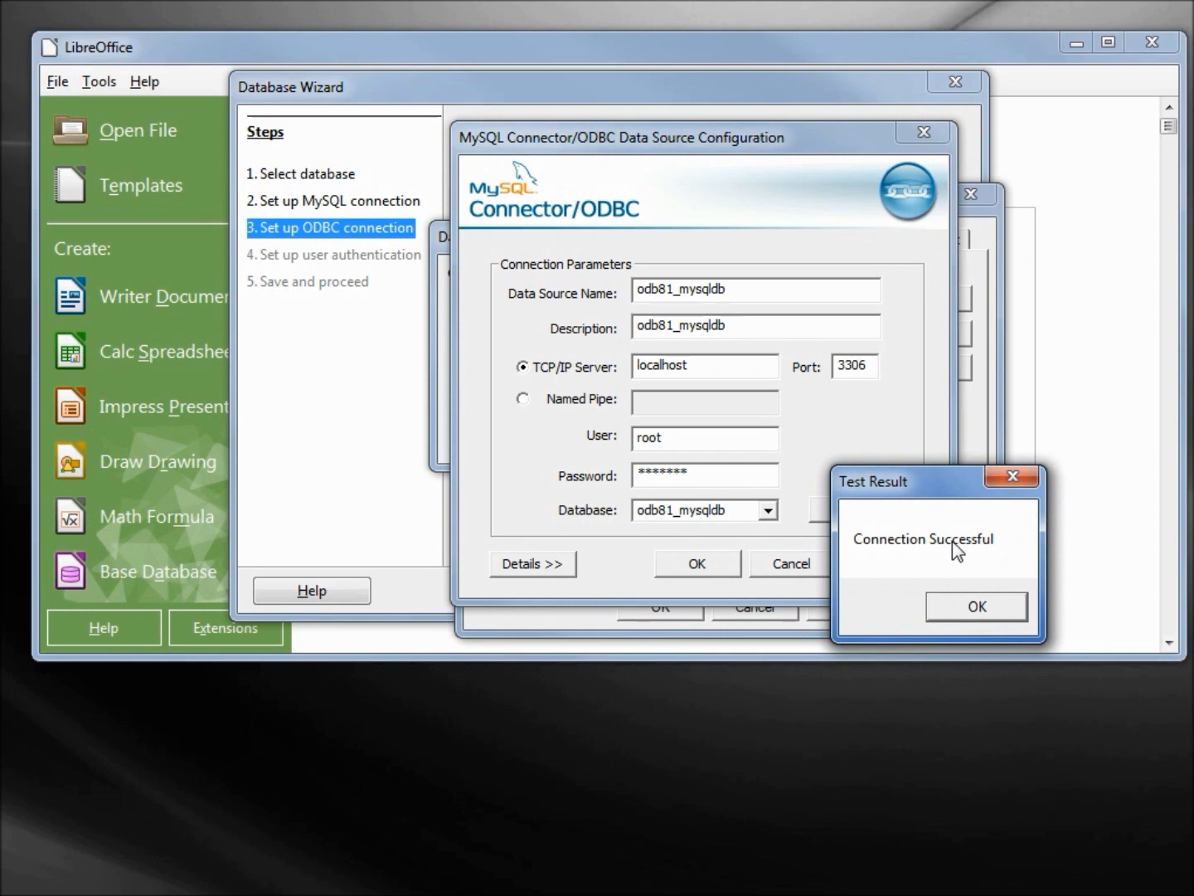
click(981, 606)
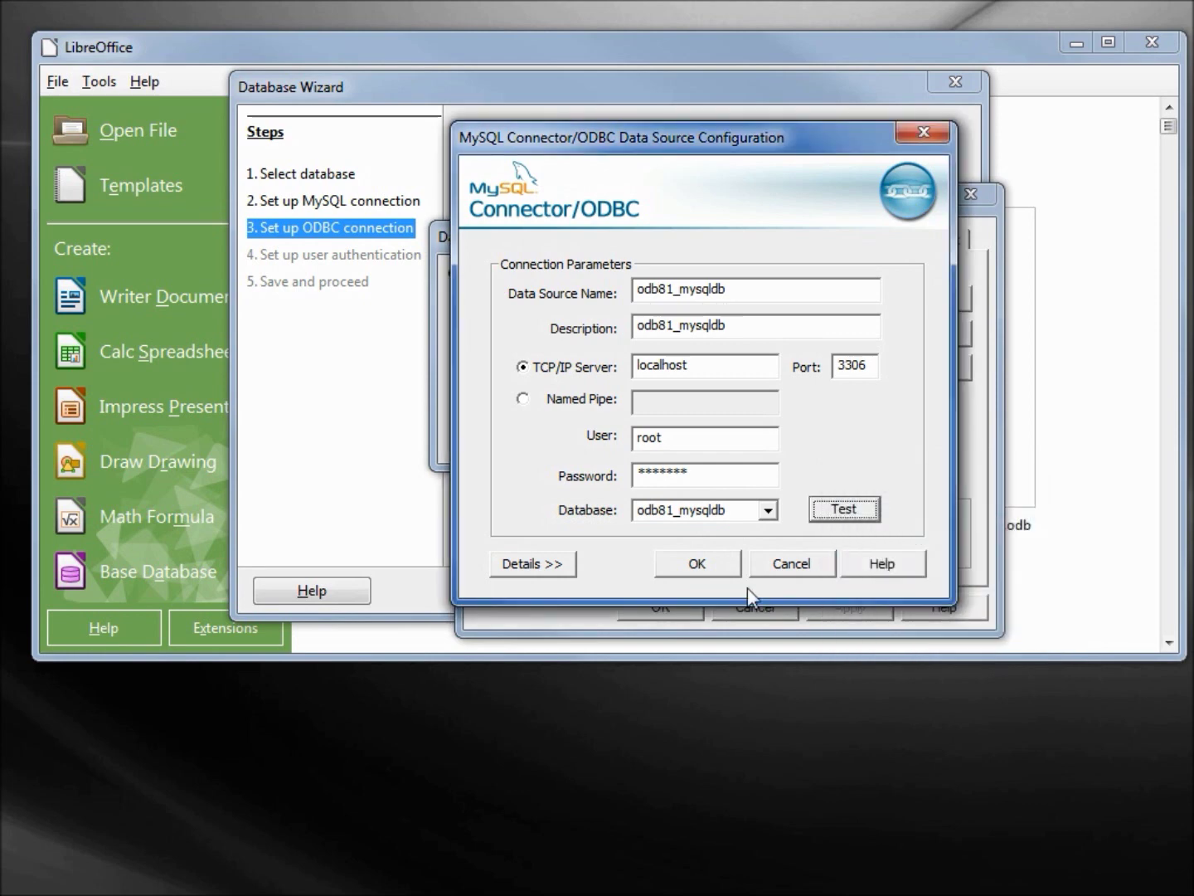
click(706, 572)
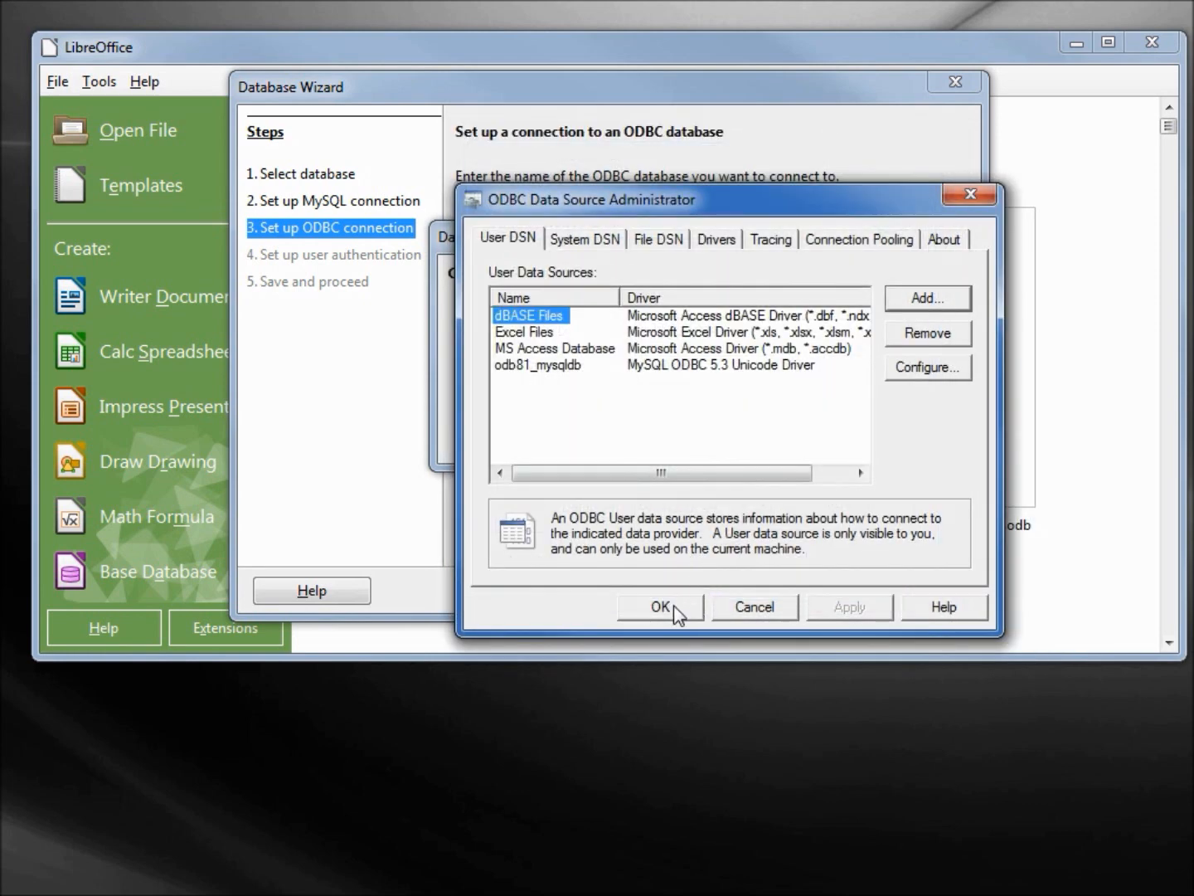
click(676, 608)
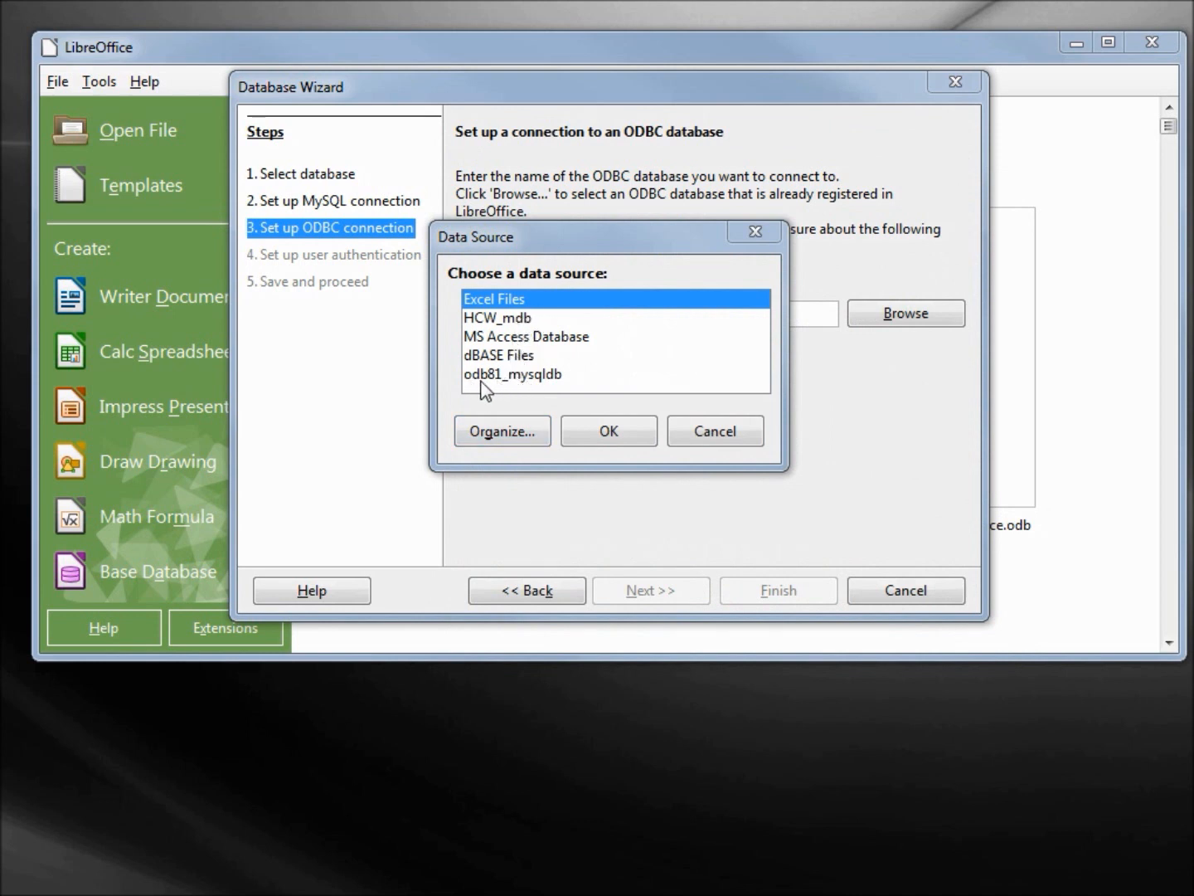
Select odb81_mysqldb in the Data Source list and confirm it as the ODBC source.
click(537, 374)
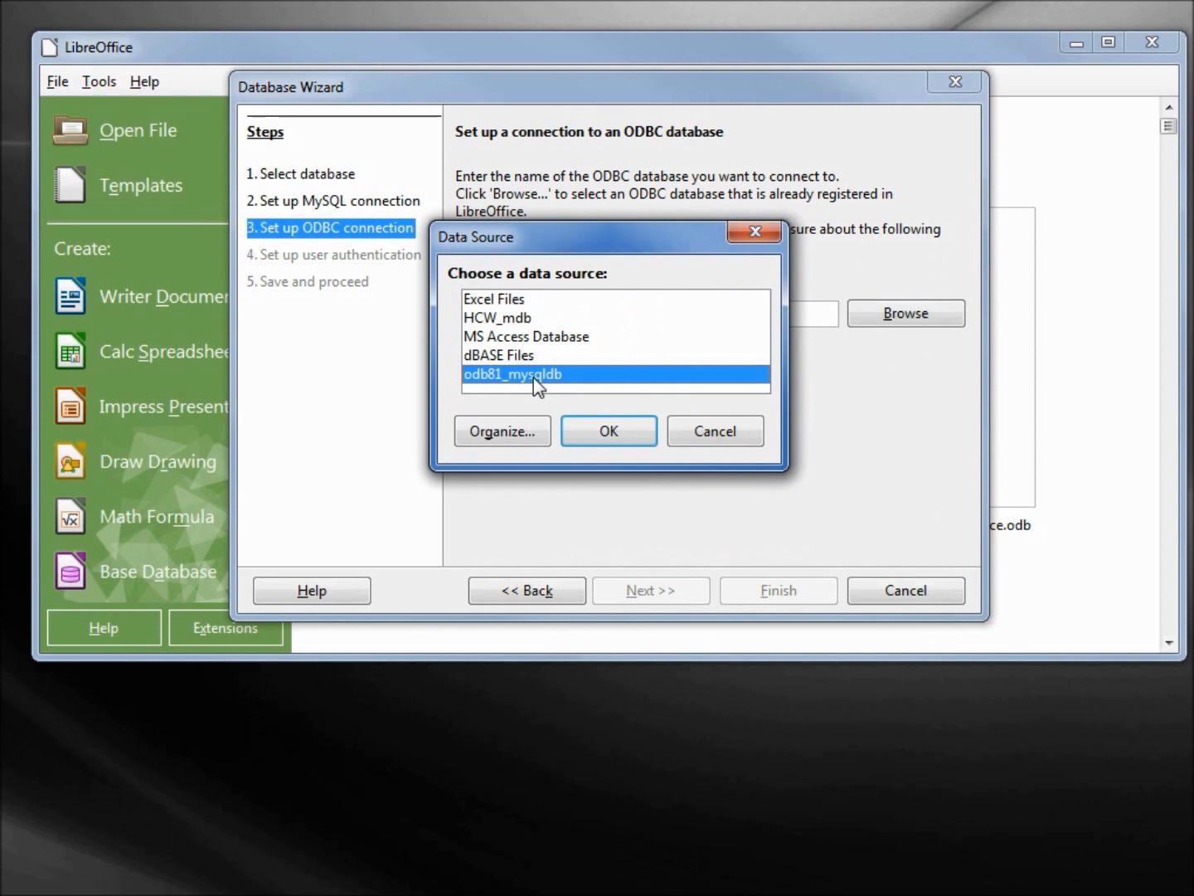
click(601, 436)
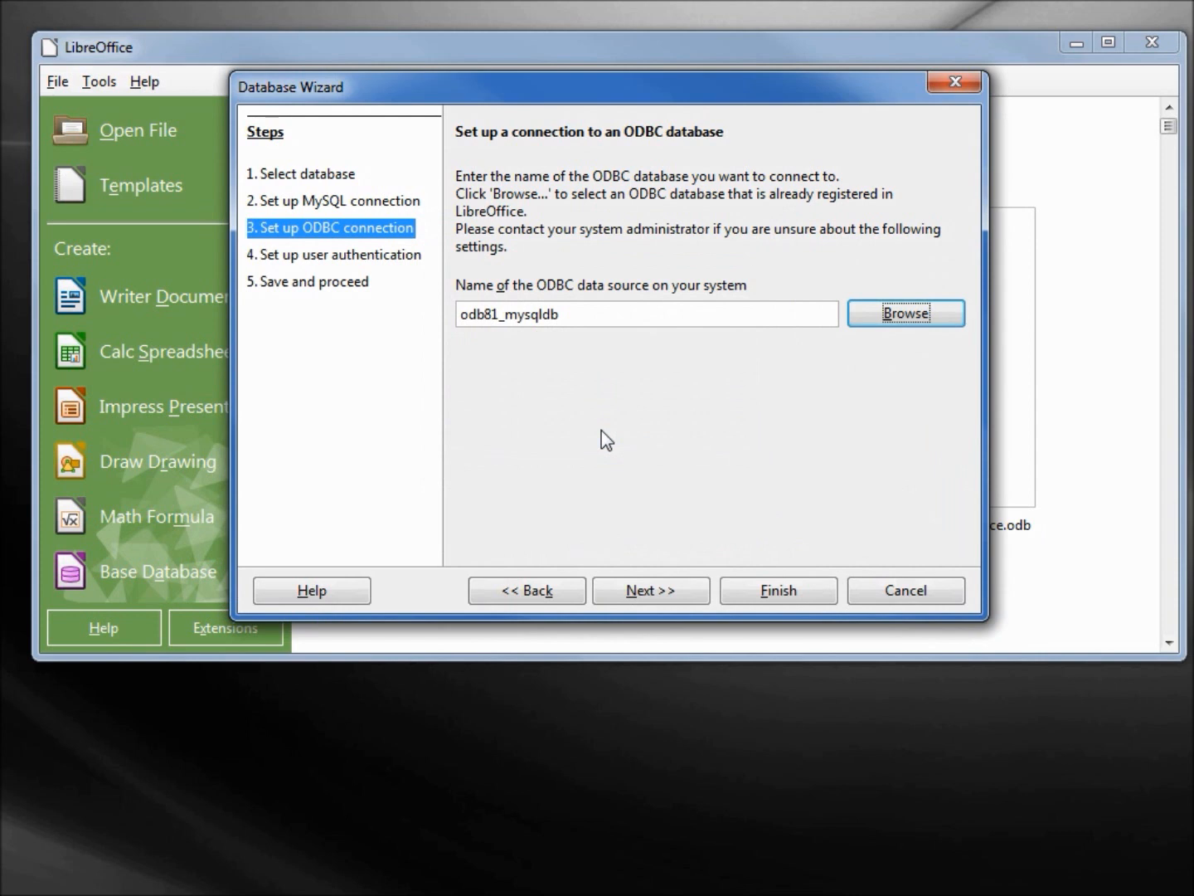
Enter user name root and require a password for the connection.
click(651, 593)
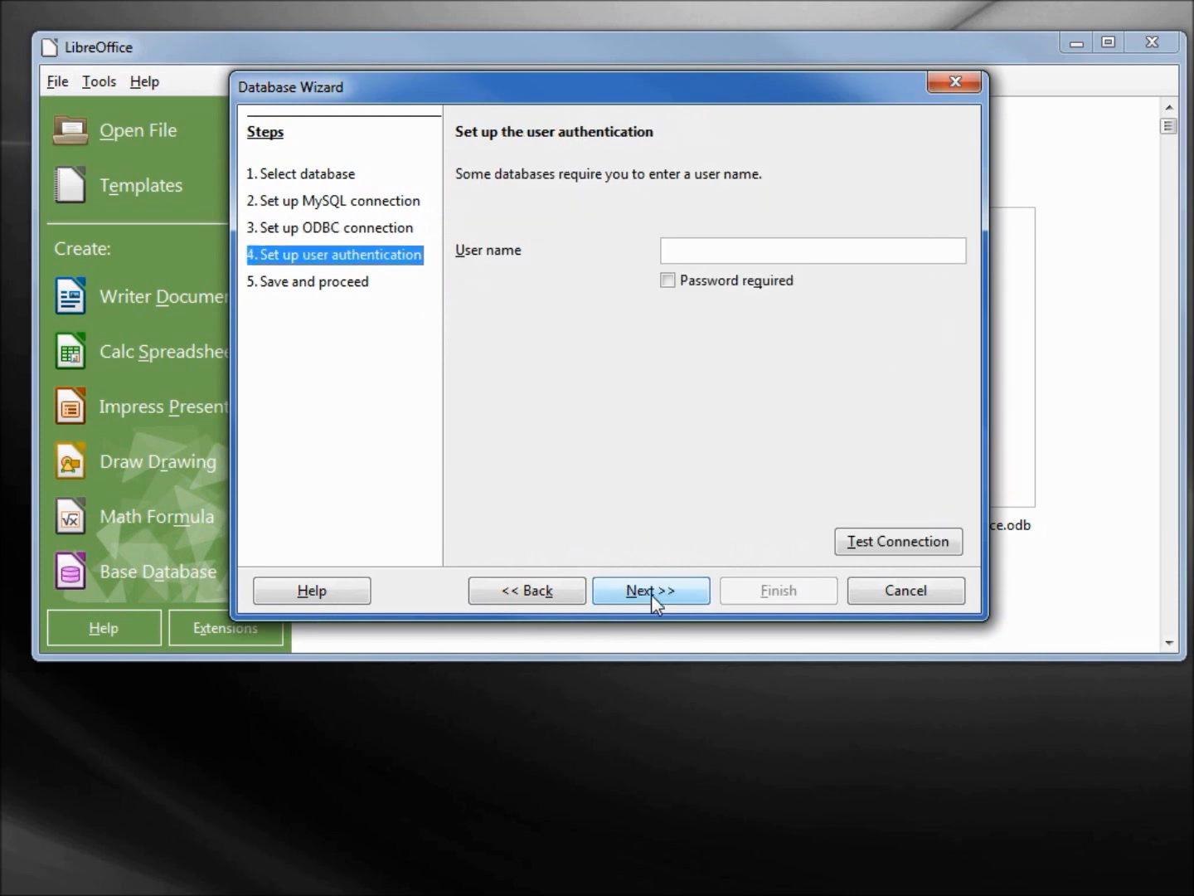
click(682, 249)
text(root)
click(662, 281)
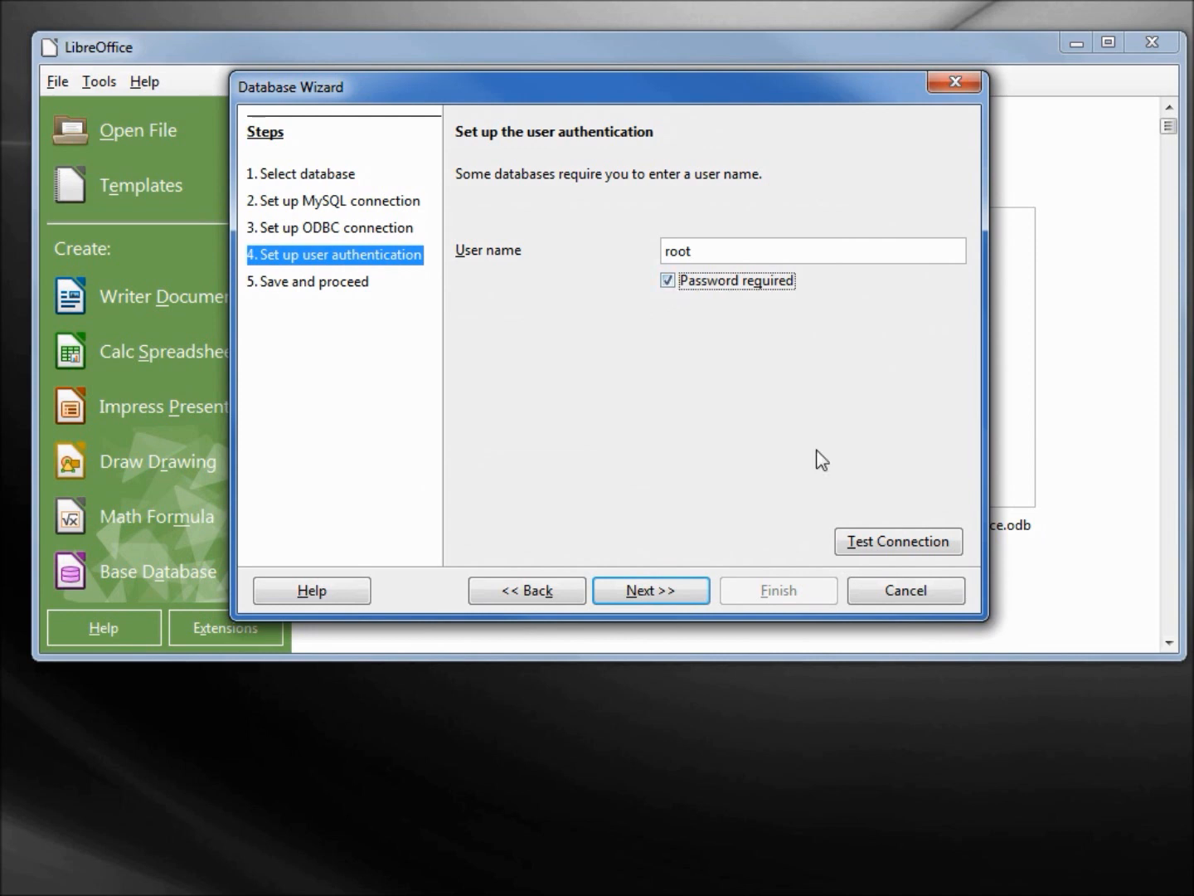
Test the connection with the password, confirm success and move to Save and proceed.
click(911, 546)
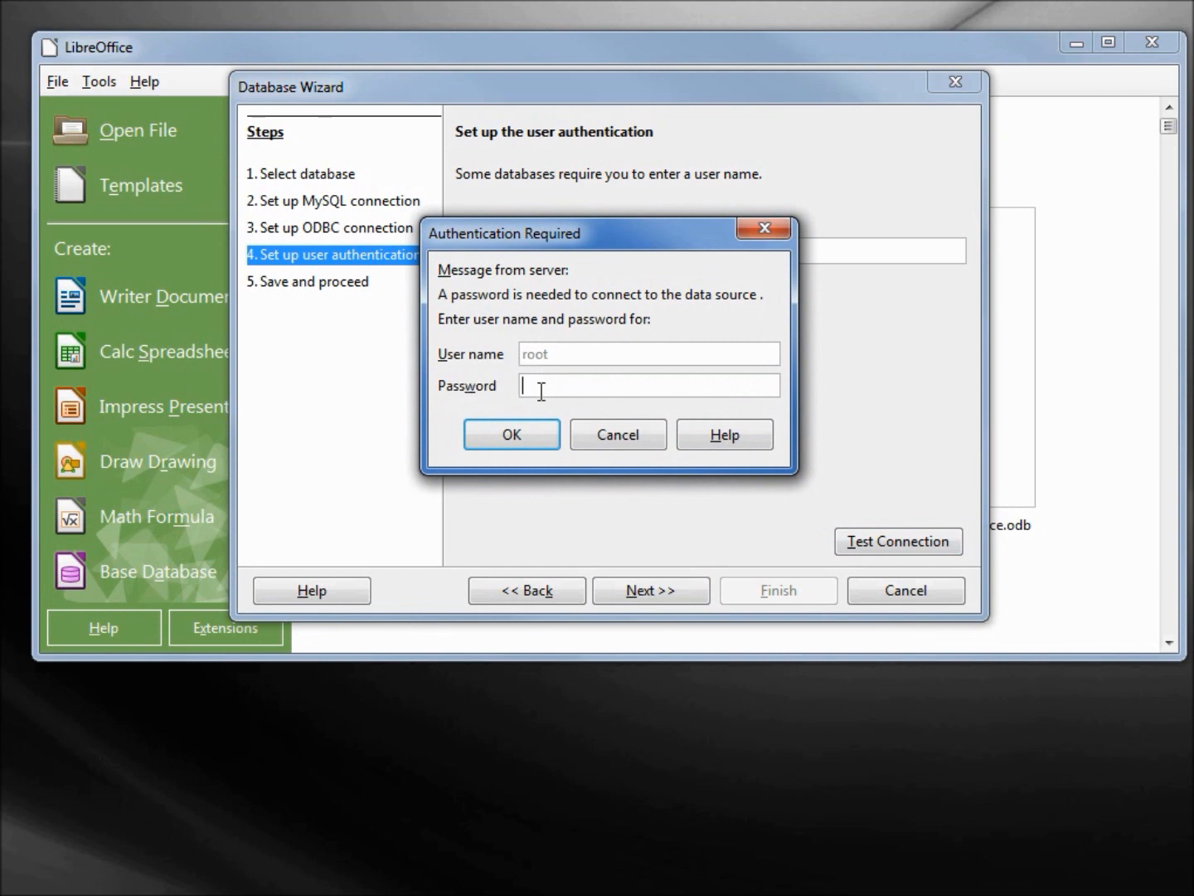
text(**)
text(*****)
click(505, 437)
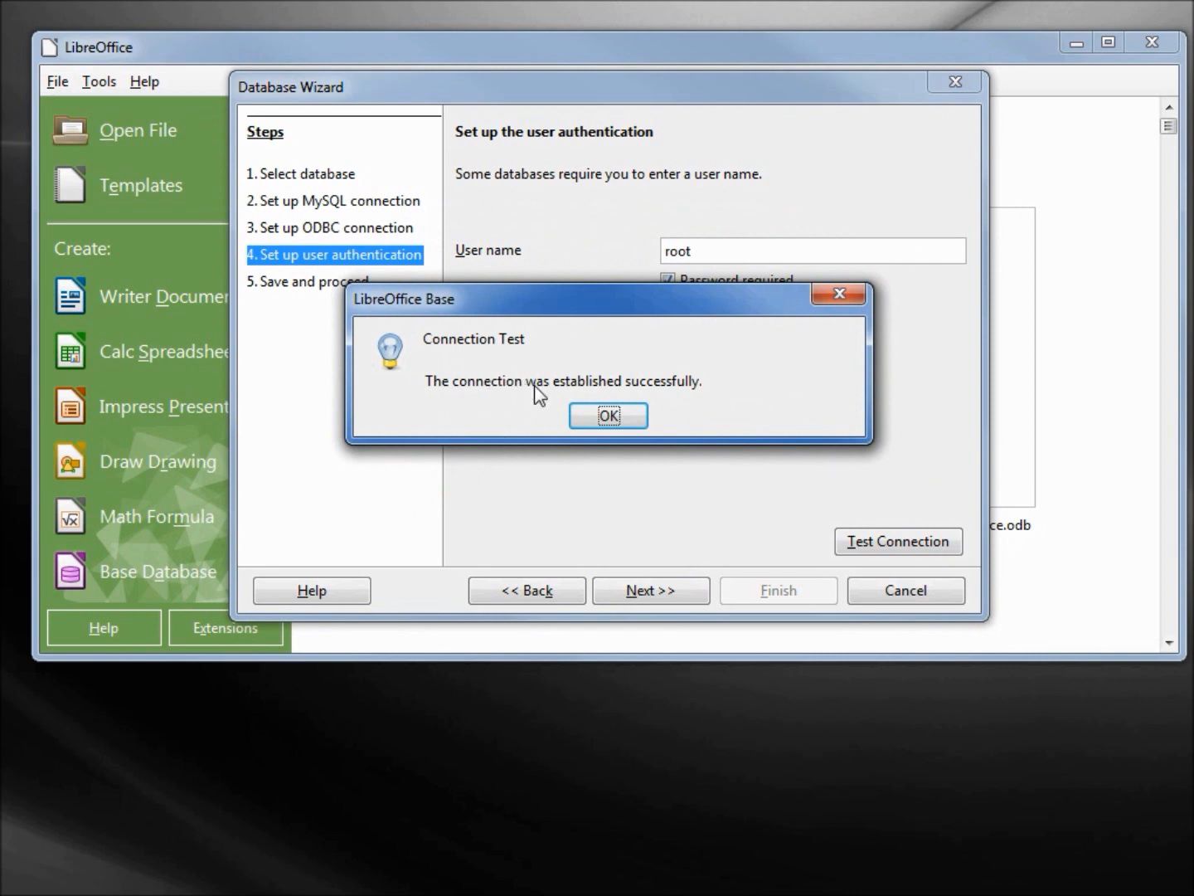
click(614, 415)
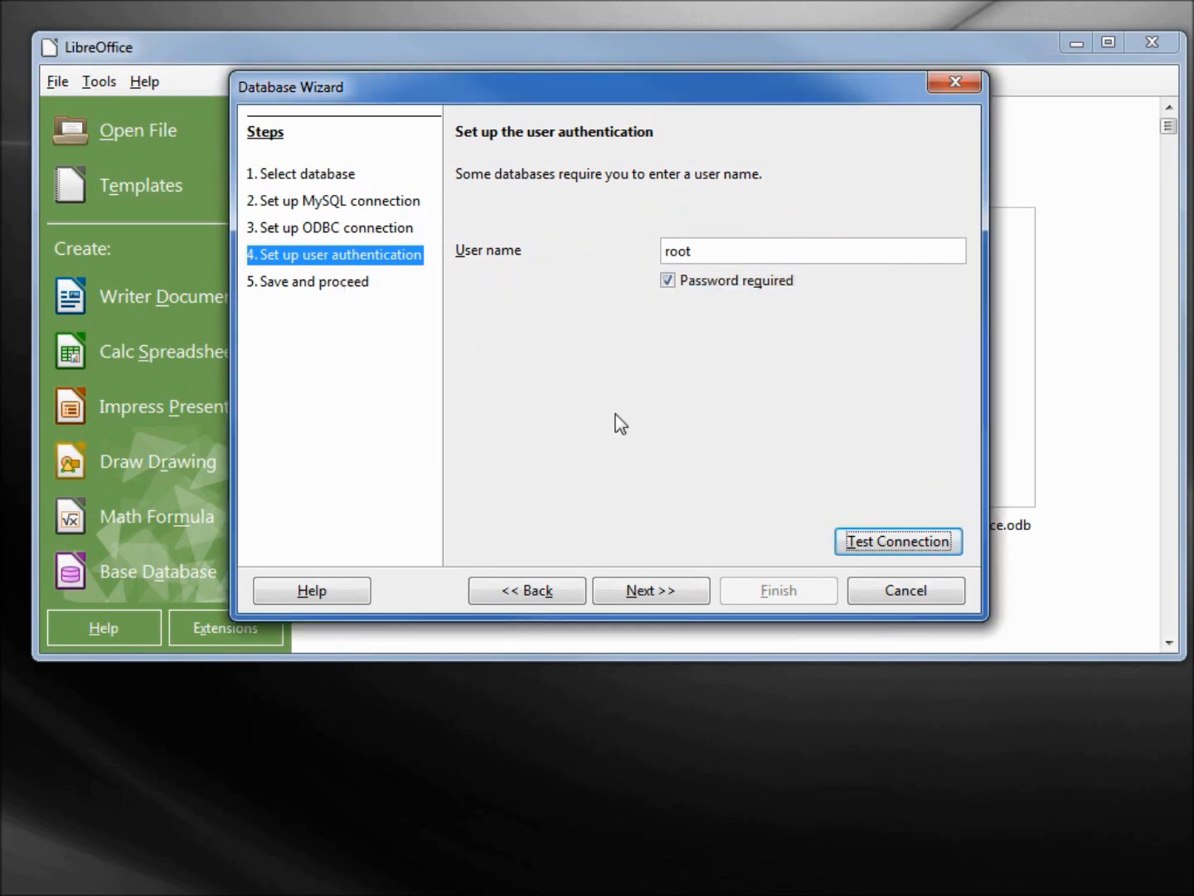
click(645, 594)
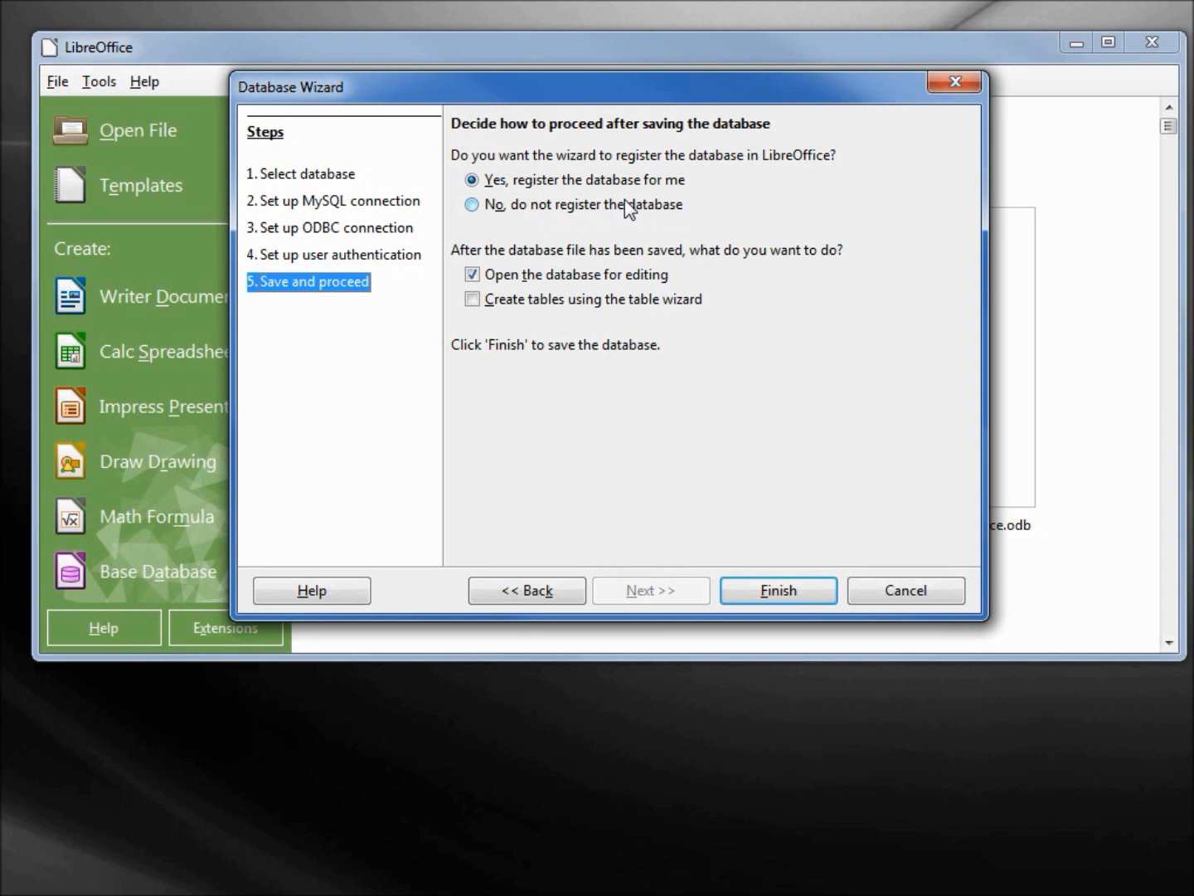
Finish the wizard keeping the database registered and set to open for editing.
key(Tab)
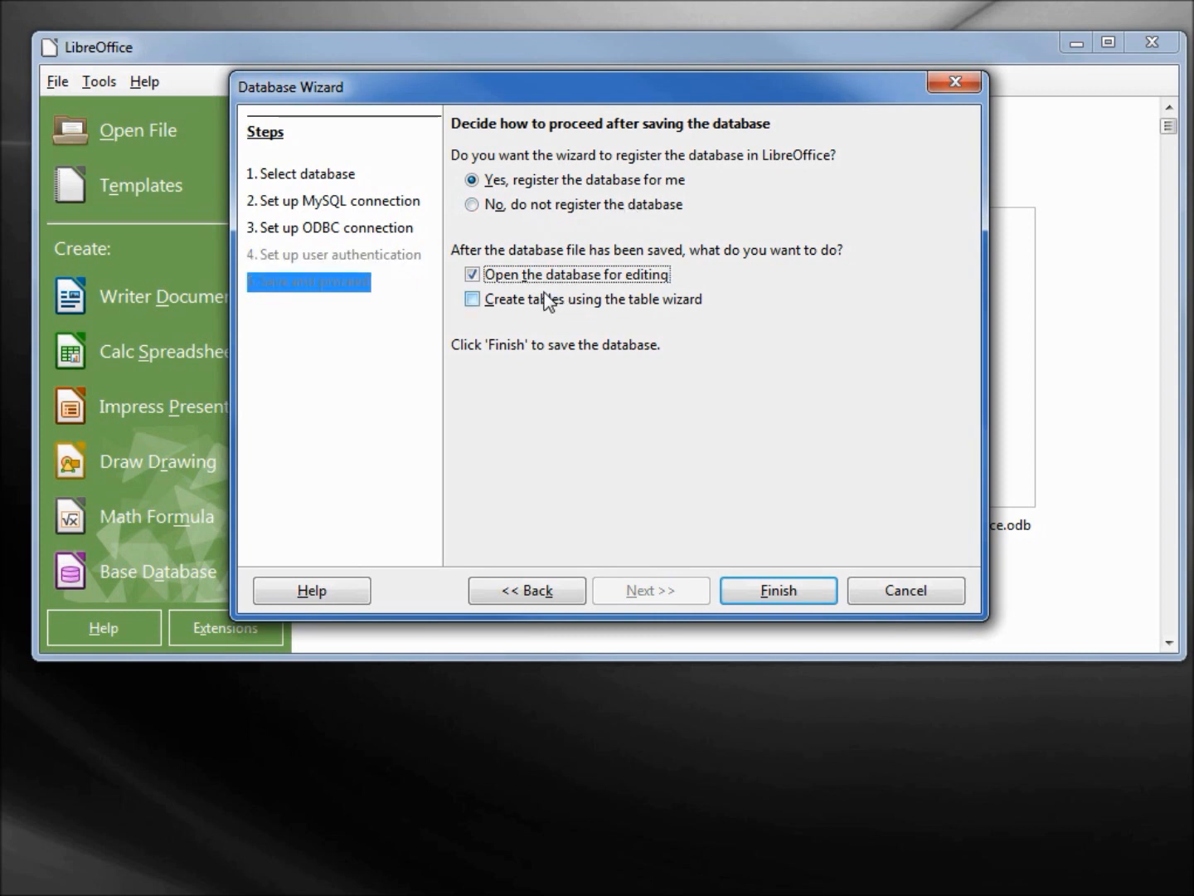
click(778, 590)
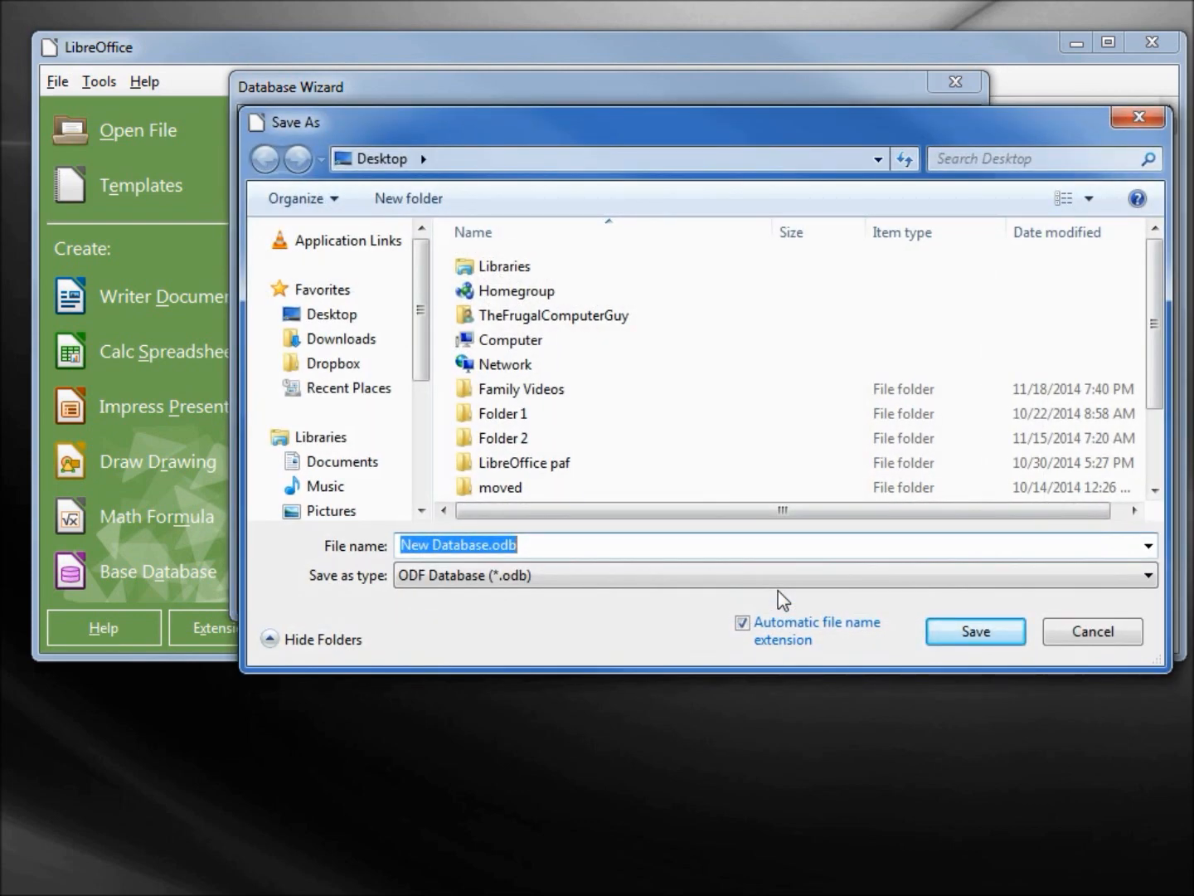
text(odb81_mysqldb)
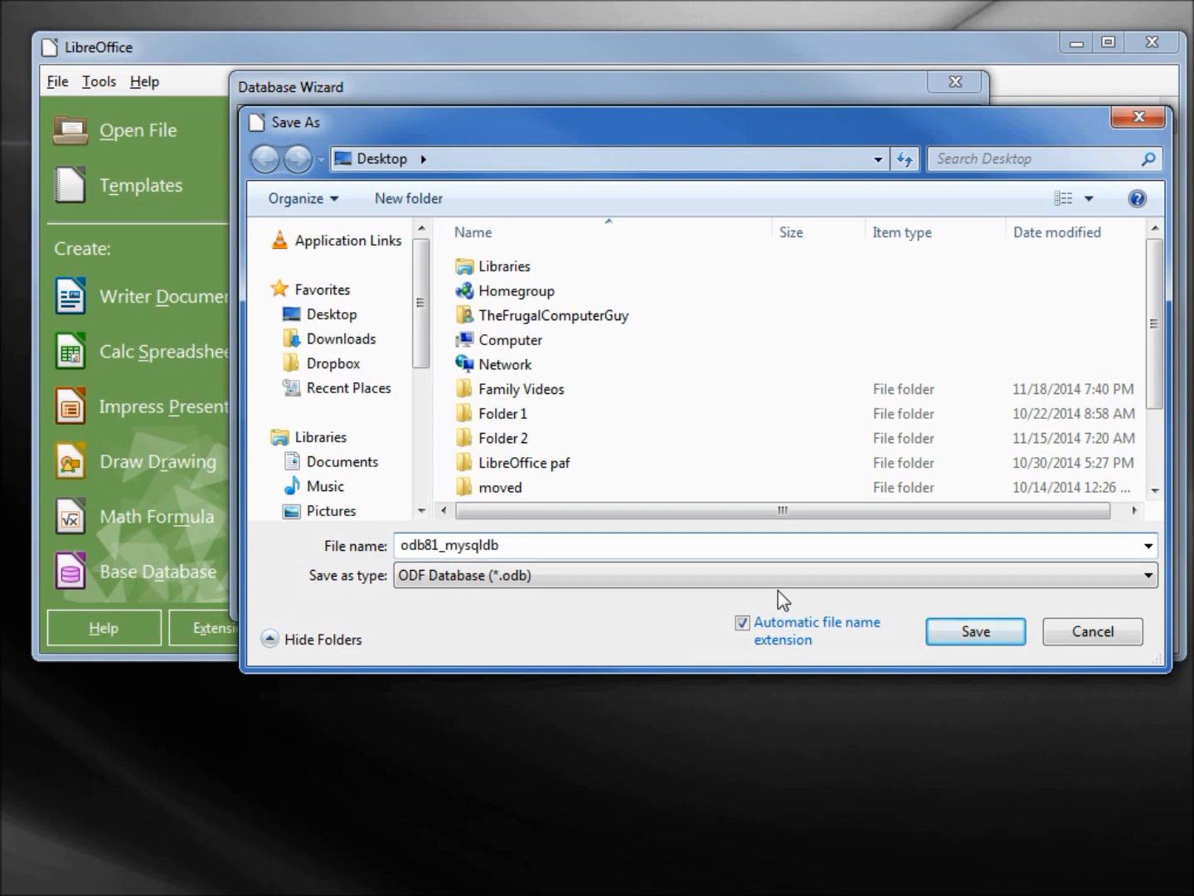
text(.)
text(odb)
Save the file as odb81_mysqldb.odb and start a new table in Design View.
click(976, 635)
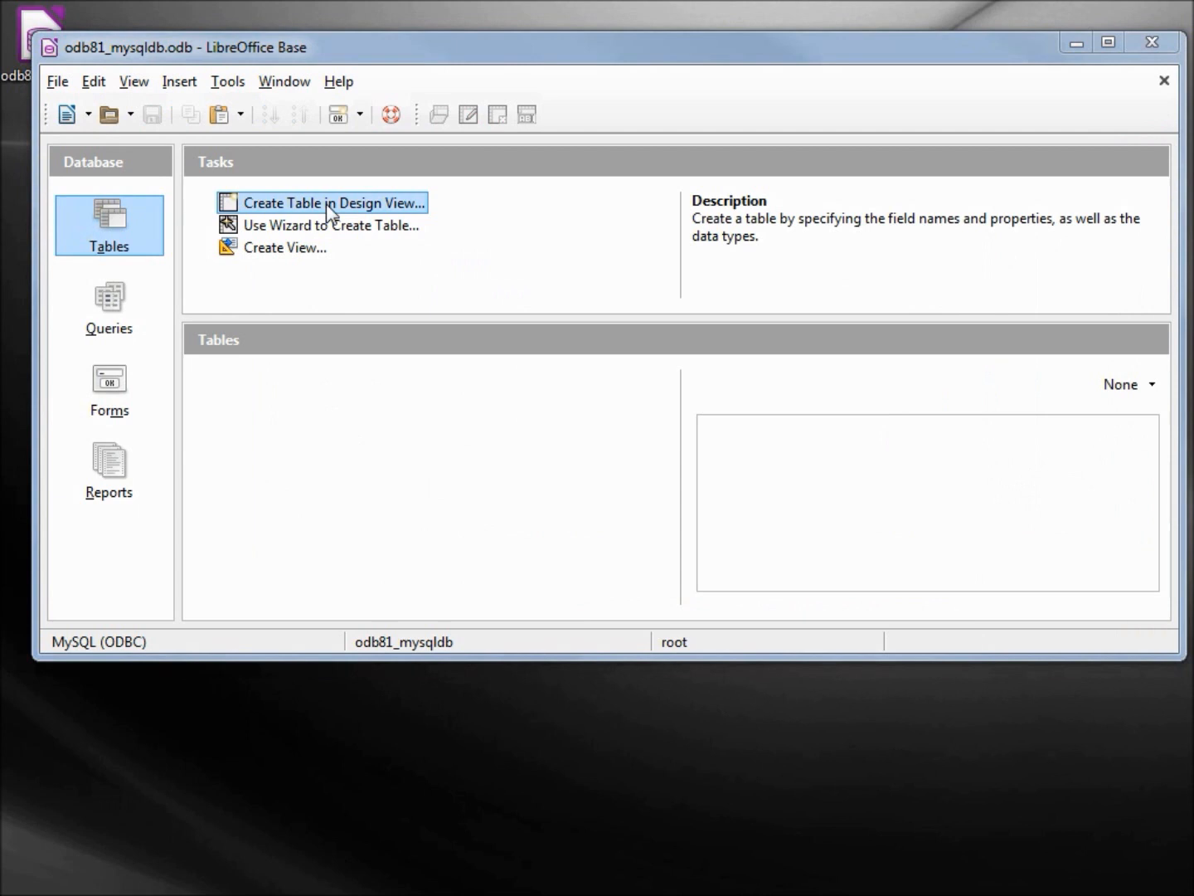
click(325, 205)
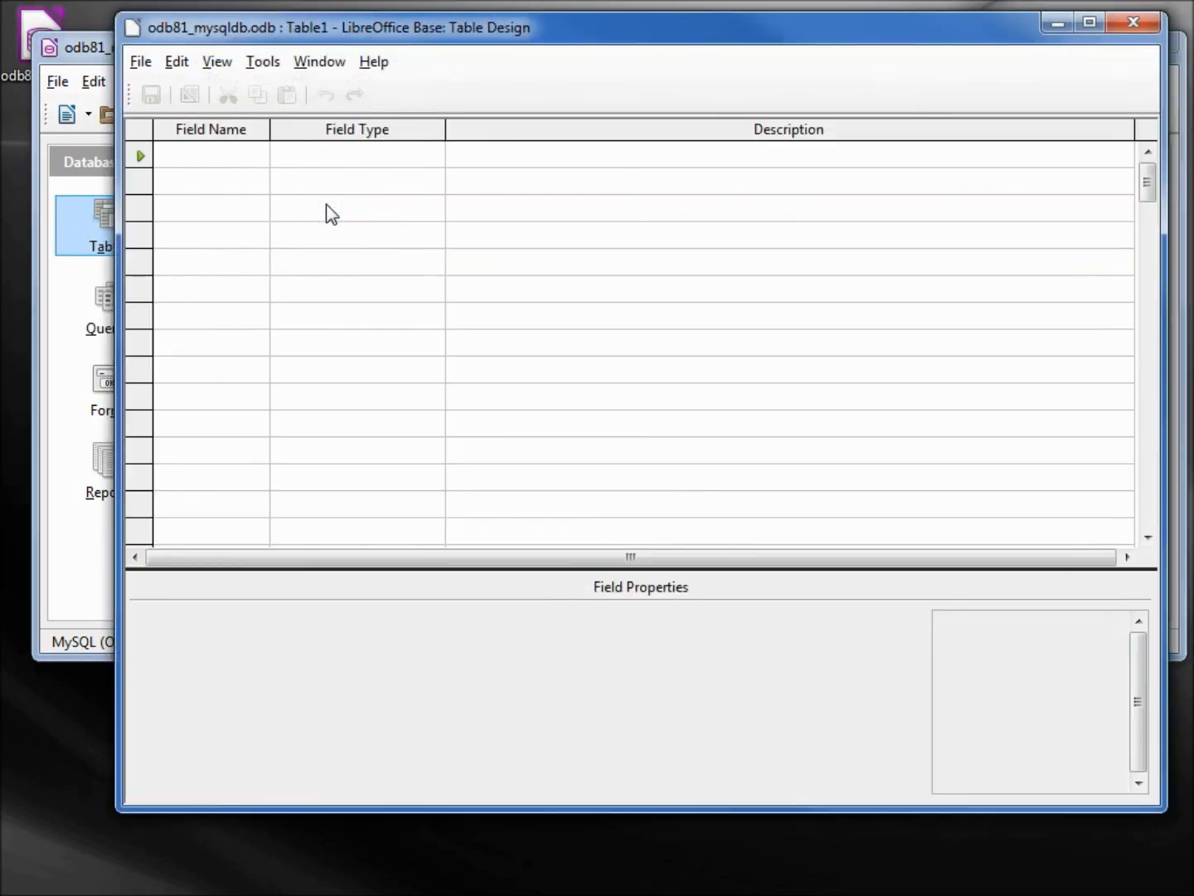
Define field emp-ID as Integer and emp-name as Text (varchar), then save the design.
click(188, 157)
text(e)
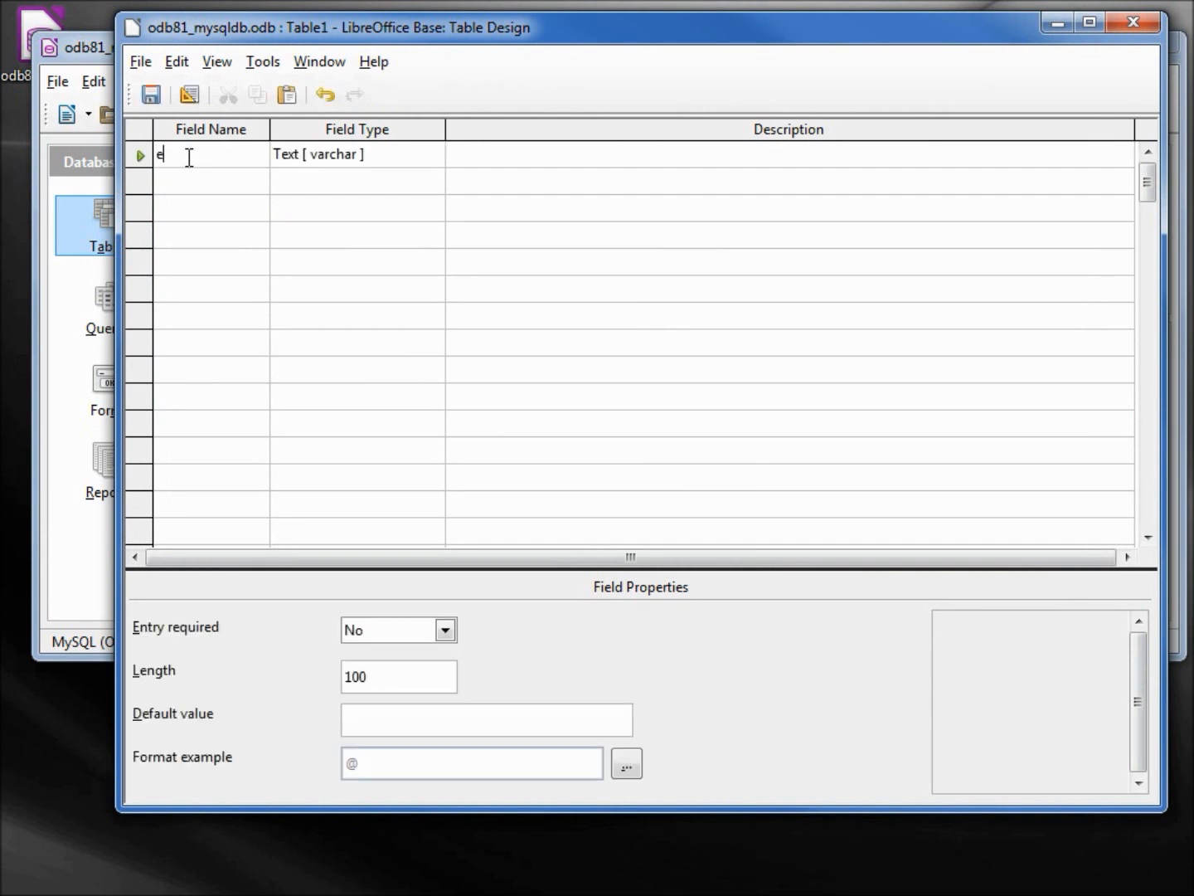
text(mp_)
text(ID)
key(Tab)
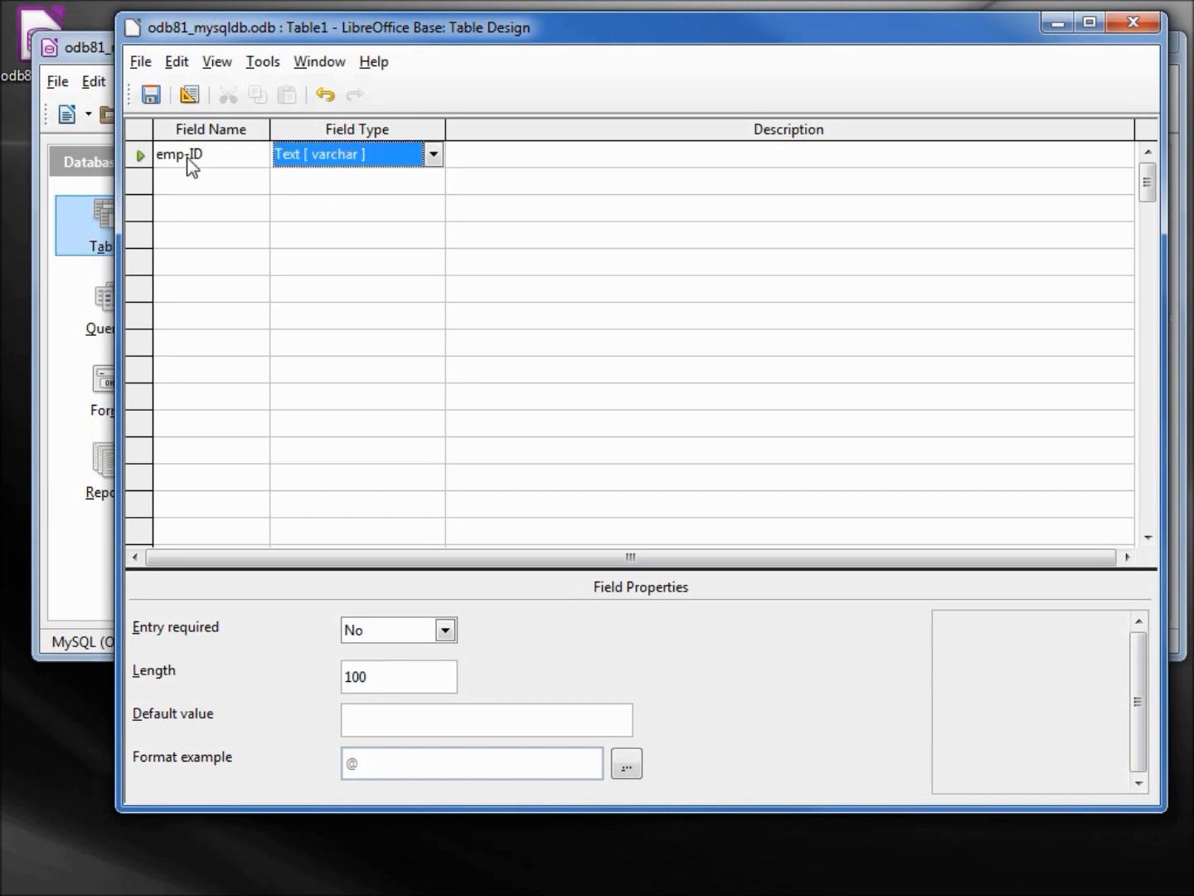
key(i)
key(Down)
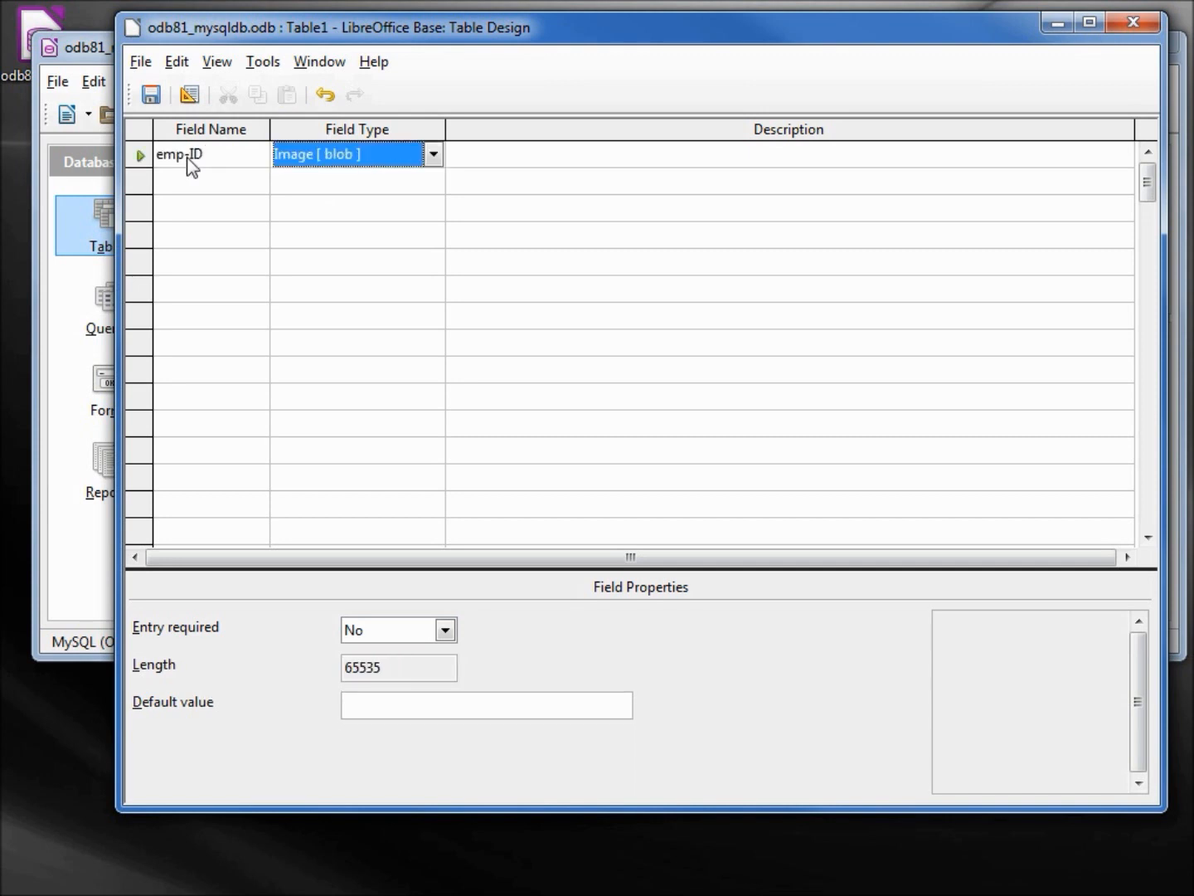
key(Down)
key(Down)
key(Down)
key(Down)
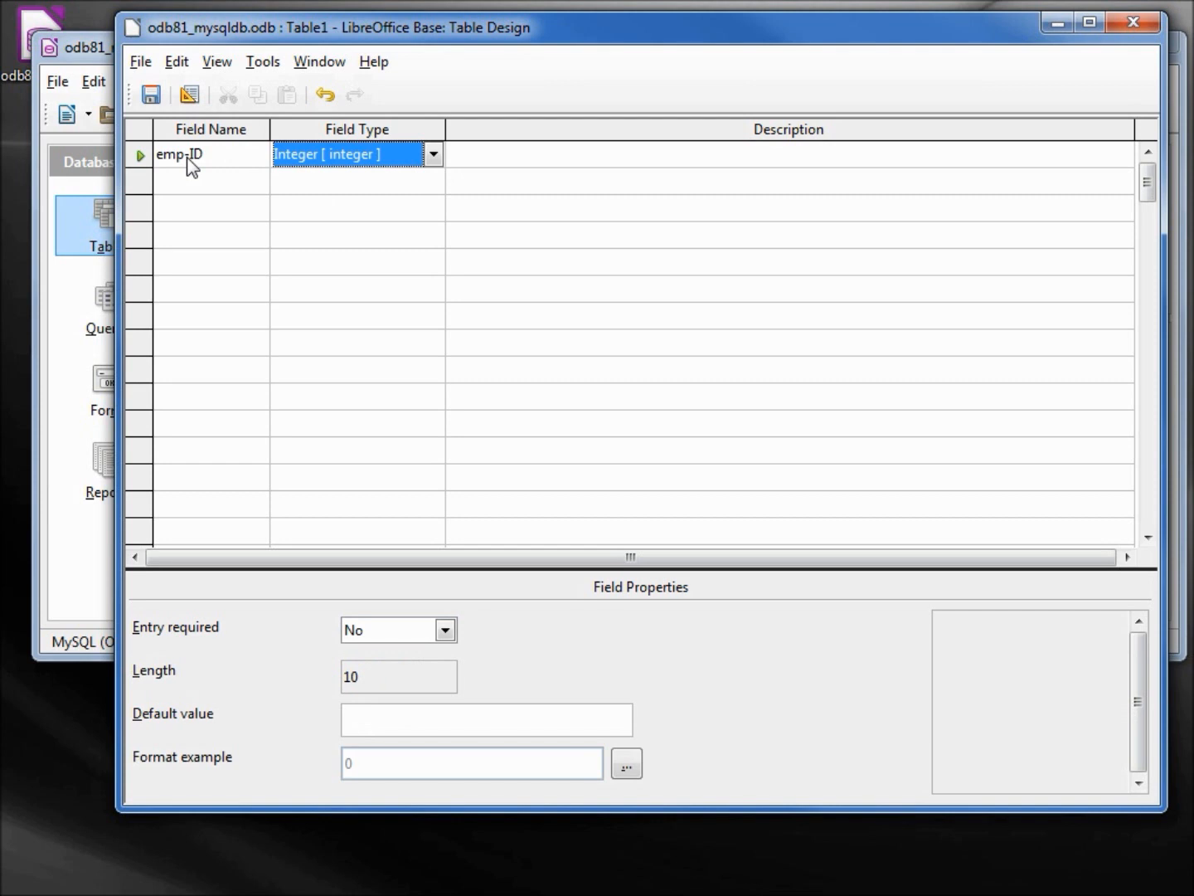
key(Tab)
key(Tab)
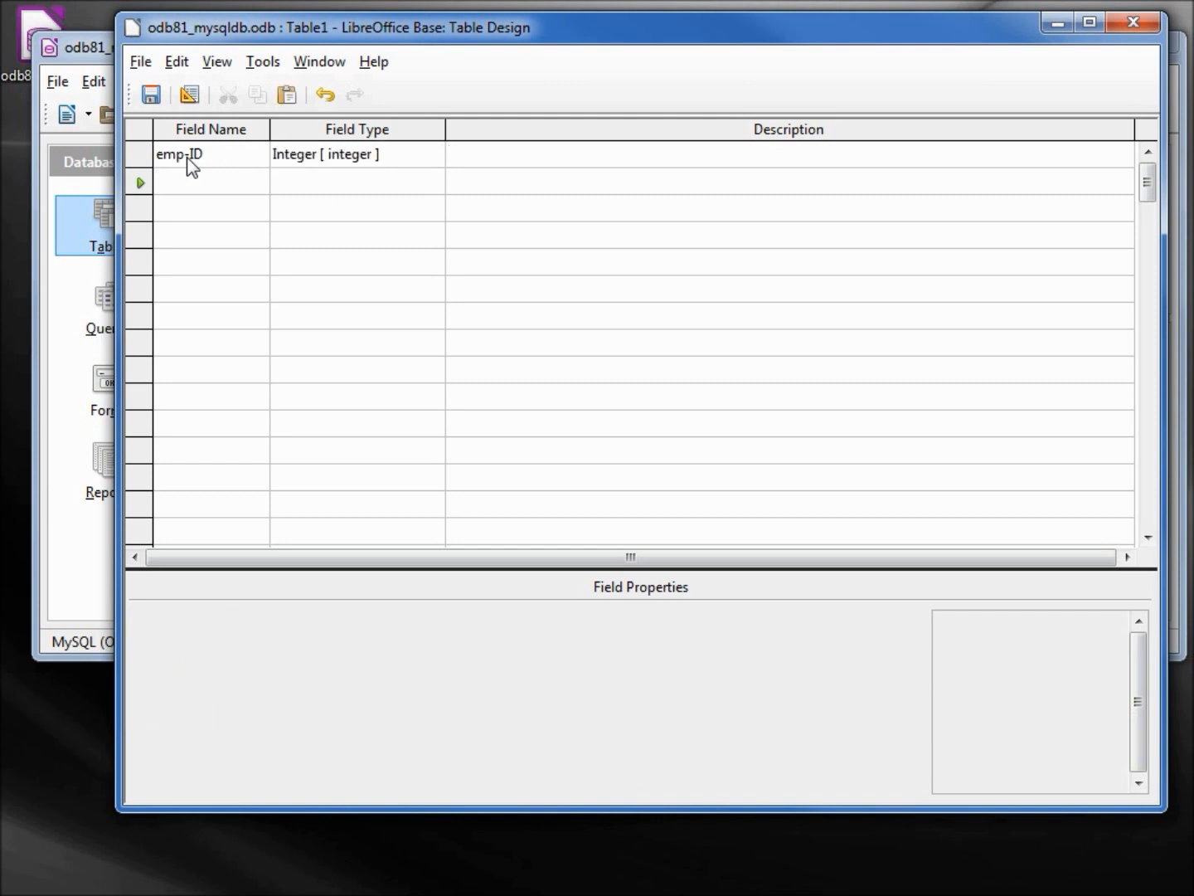
text(emp)
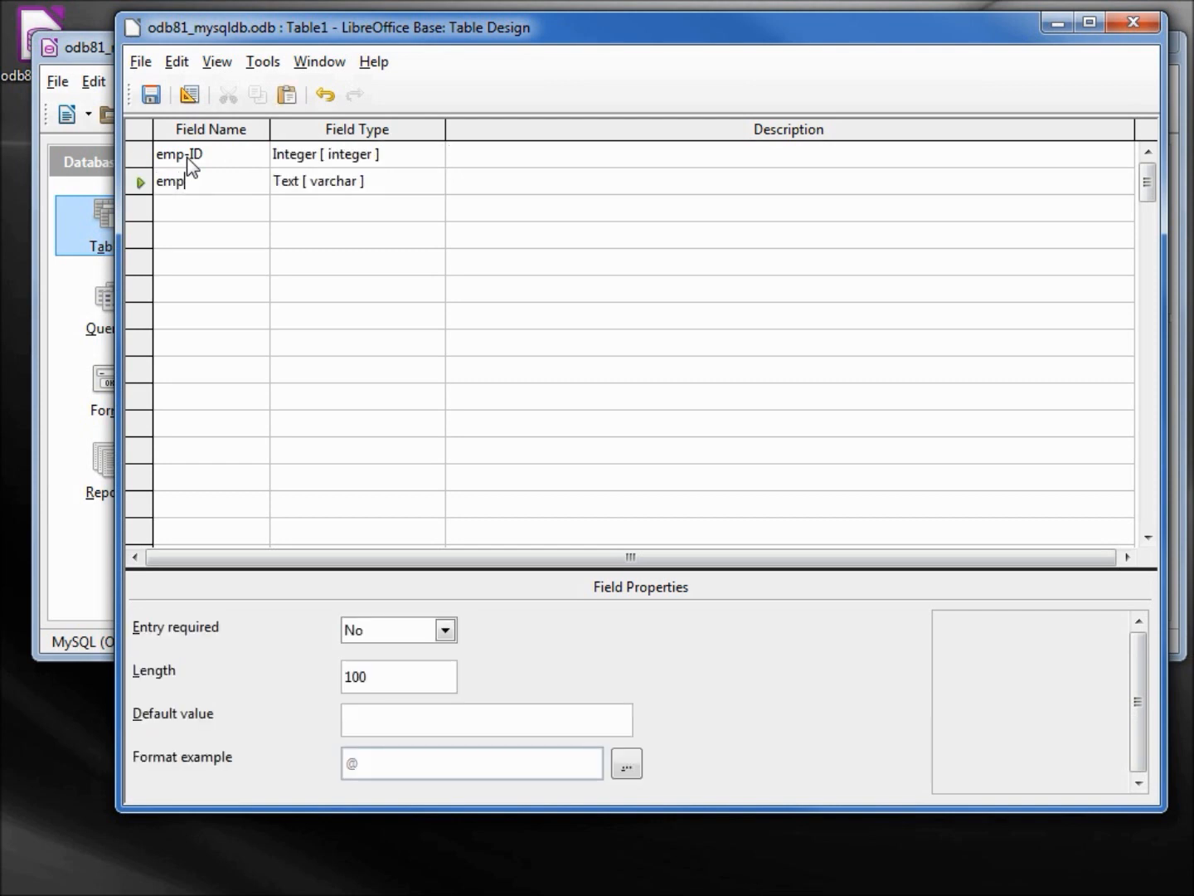
text(-name)
click(151, 95)
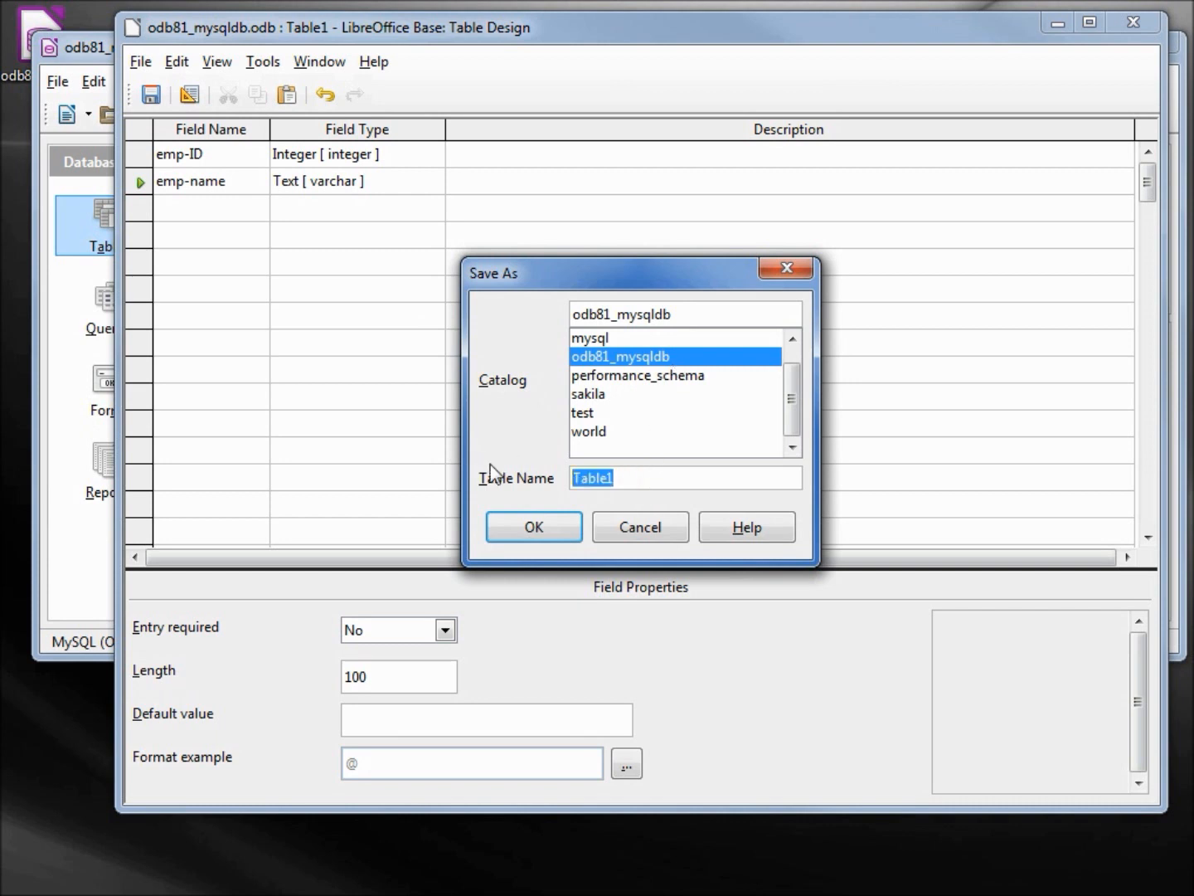
text(Emp)
Cancel the No primary key prompt and make emp-ID the primary key.
click(529, 534)
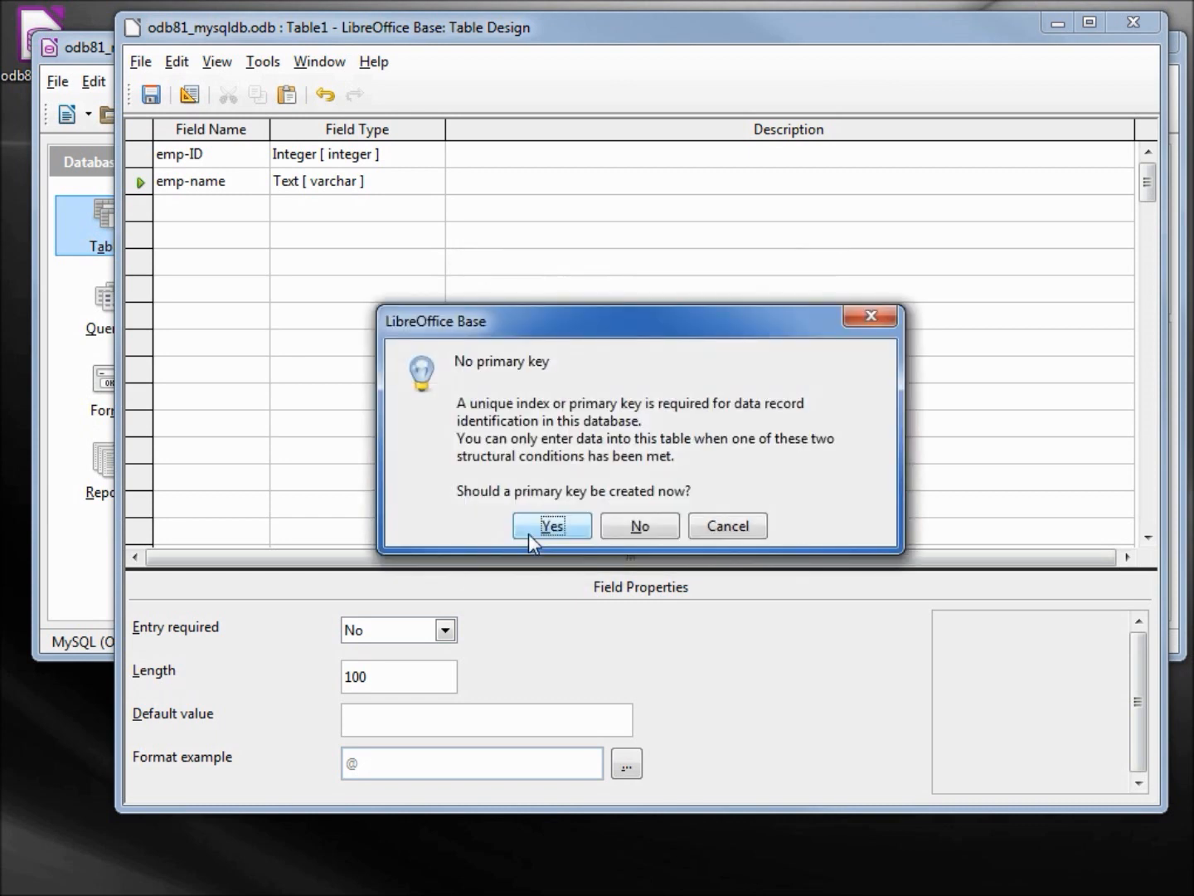
click(716, 527)
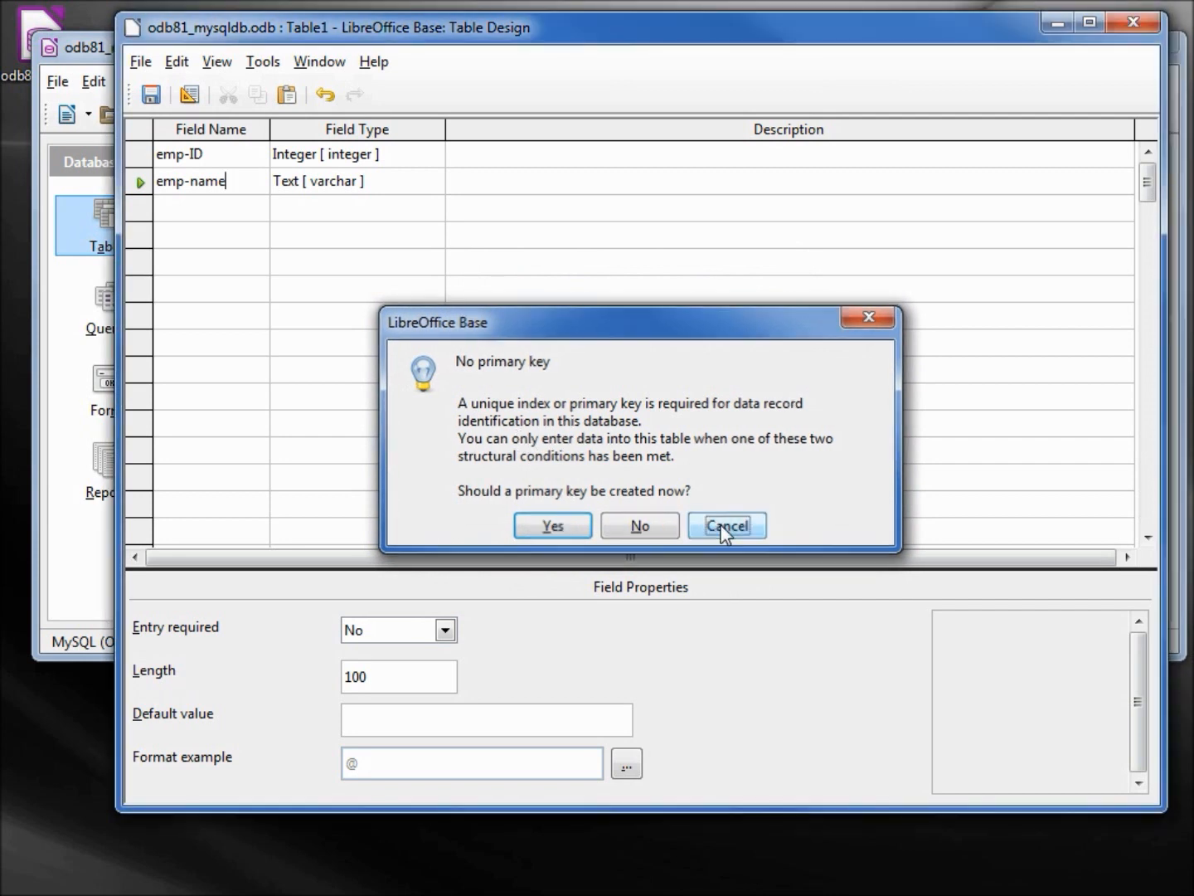
right_click(136, 156)
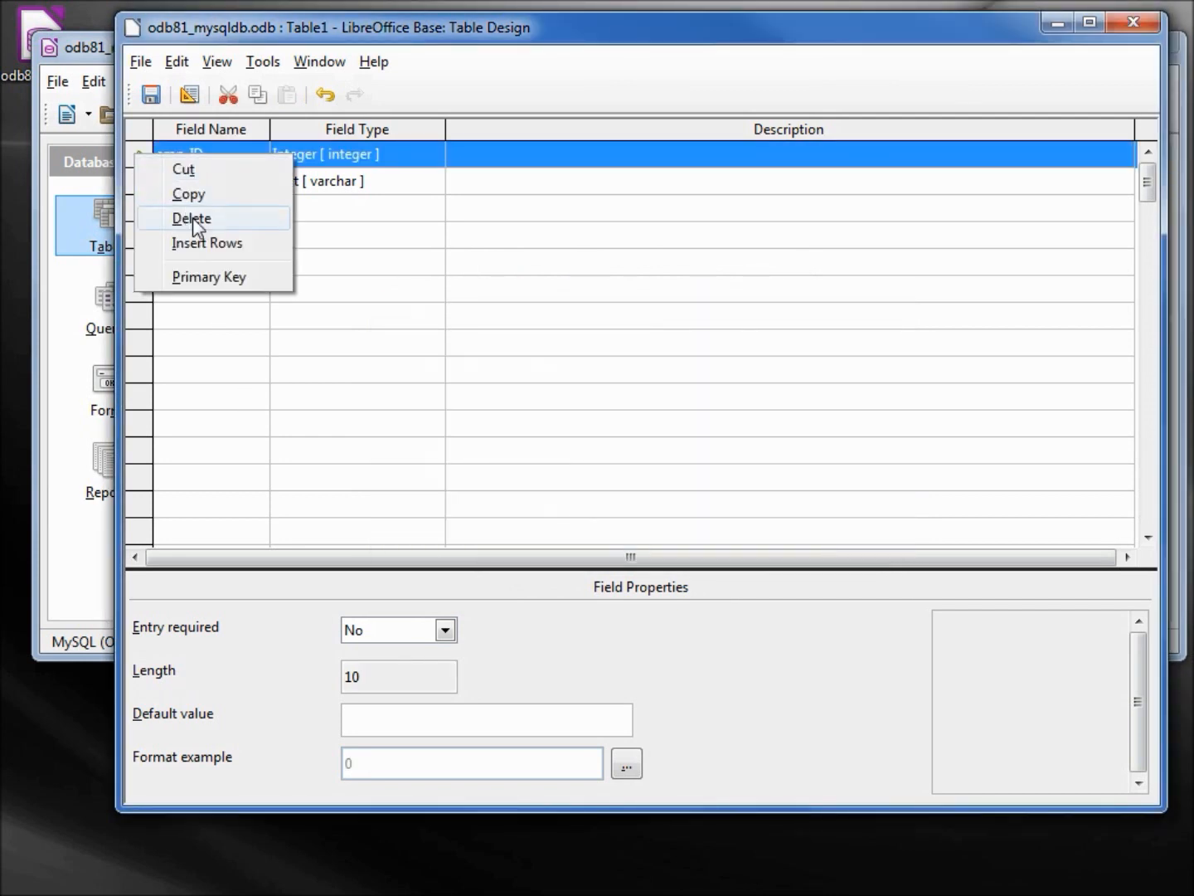
click(207, 278)
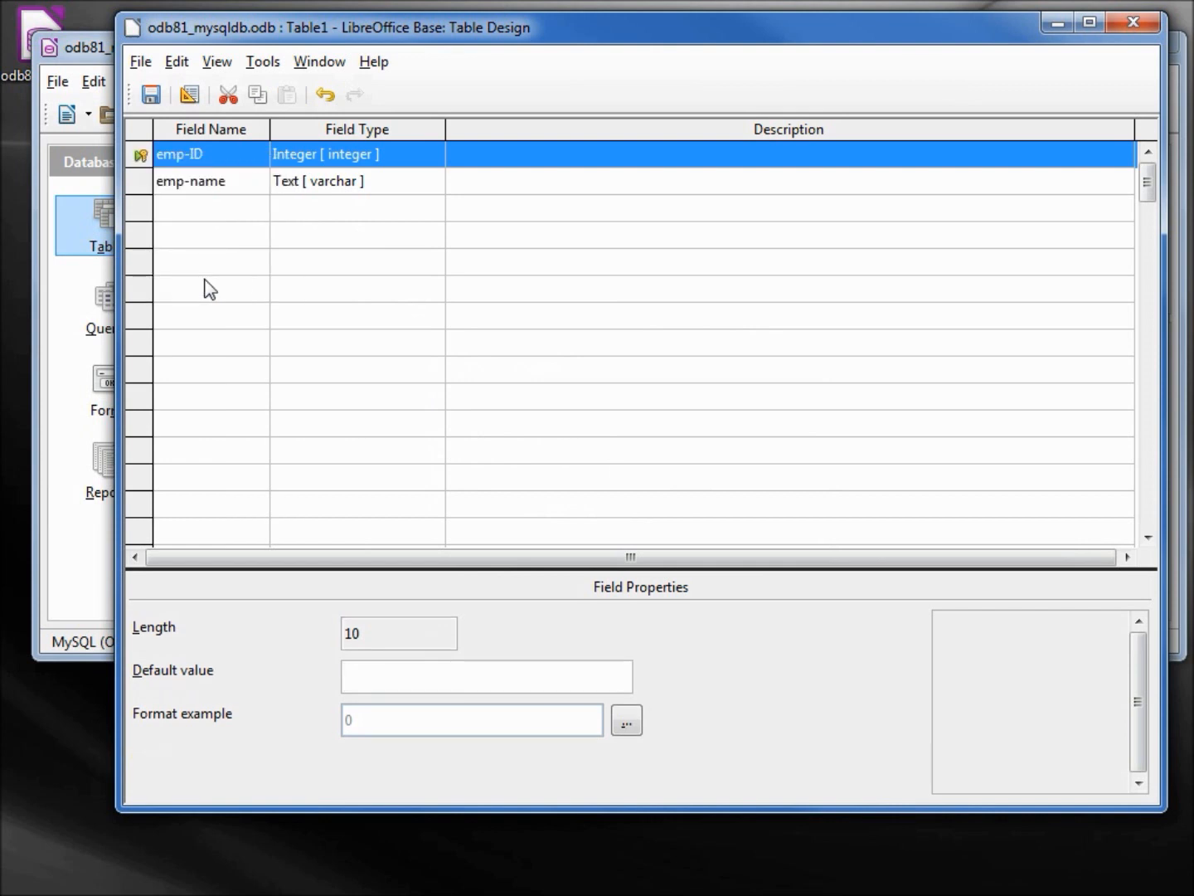
Save the table as tbl_emp in the odb81_mysqldb catalog and close its design.
click(151, 93)
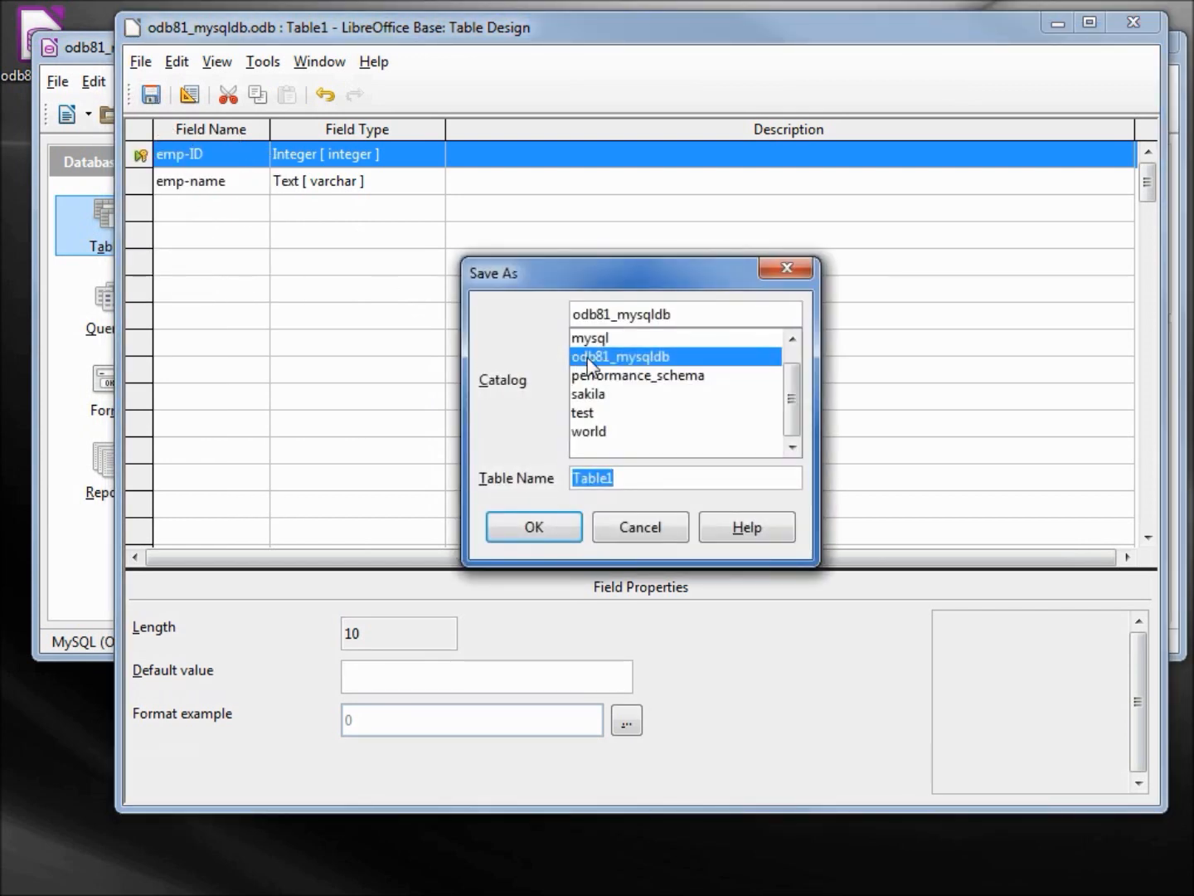
click(618, 478)
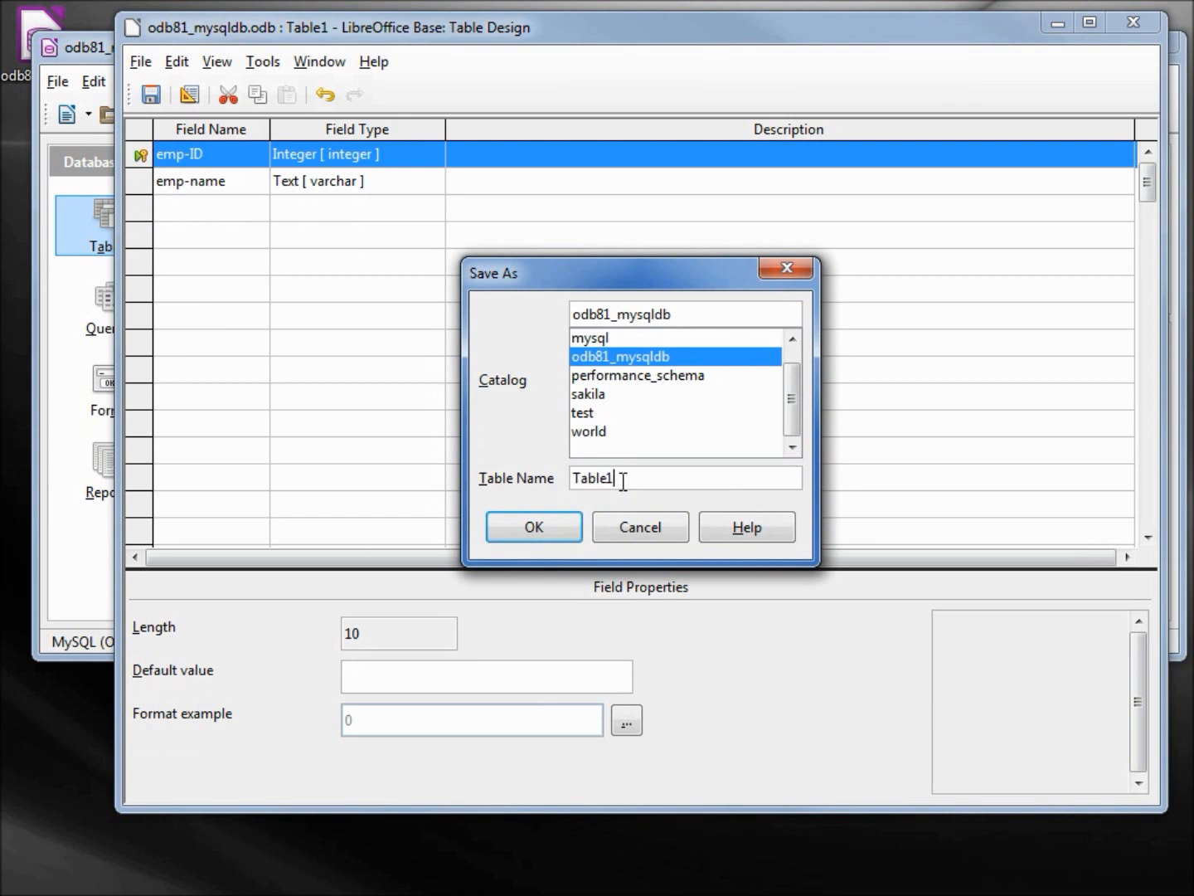
drag(618, 478, 458, 469)
key(BackSpace)
text(tb)
text(l_em)
text(p)
click(541, 533)
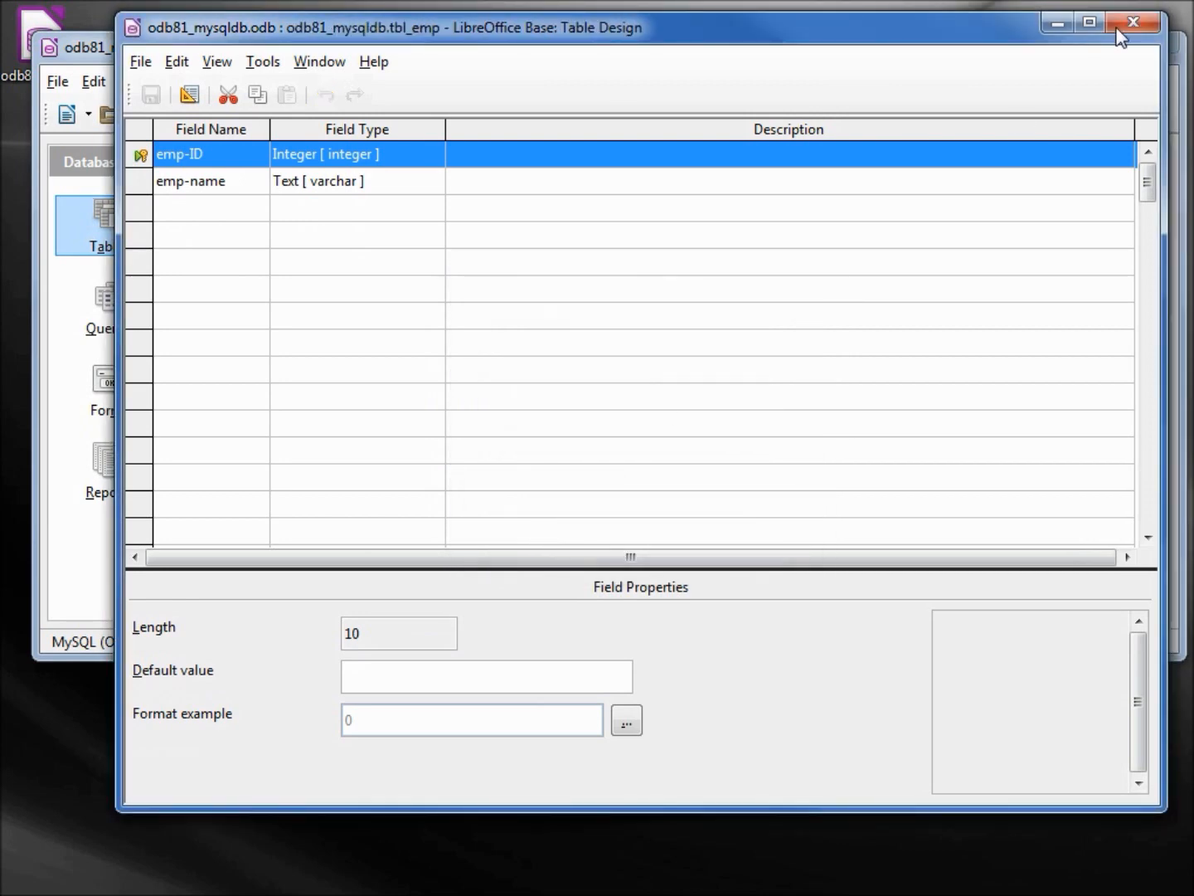
click(1127, 21)
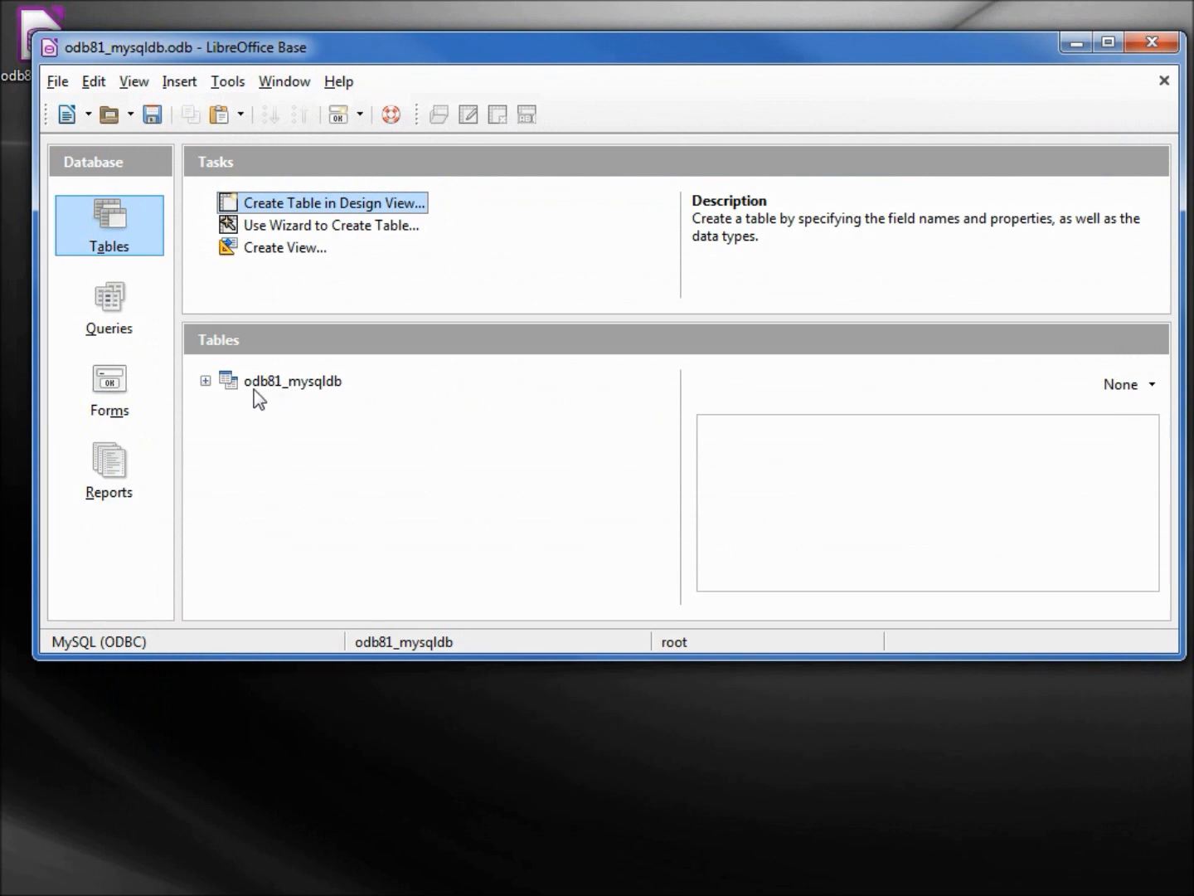
Expand the odb81_mysqldb catalog in the Tables pane to reveal tbl_emp.
click(205, 380)
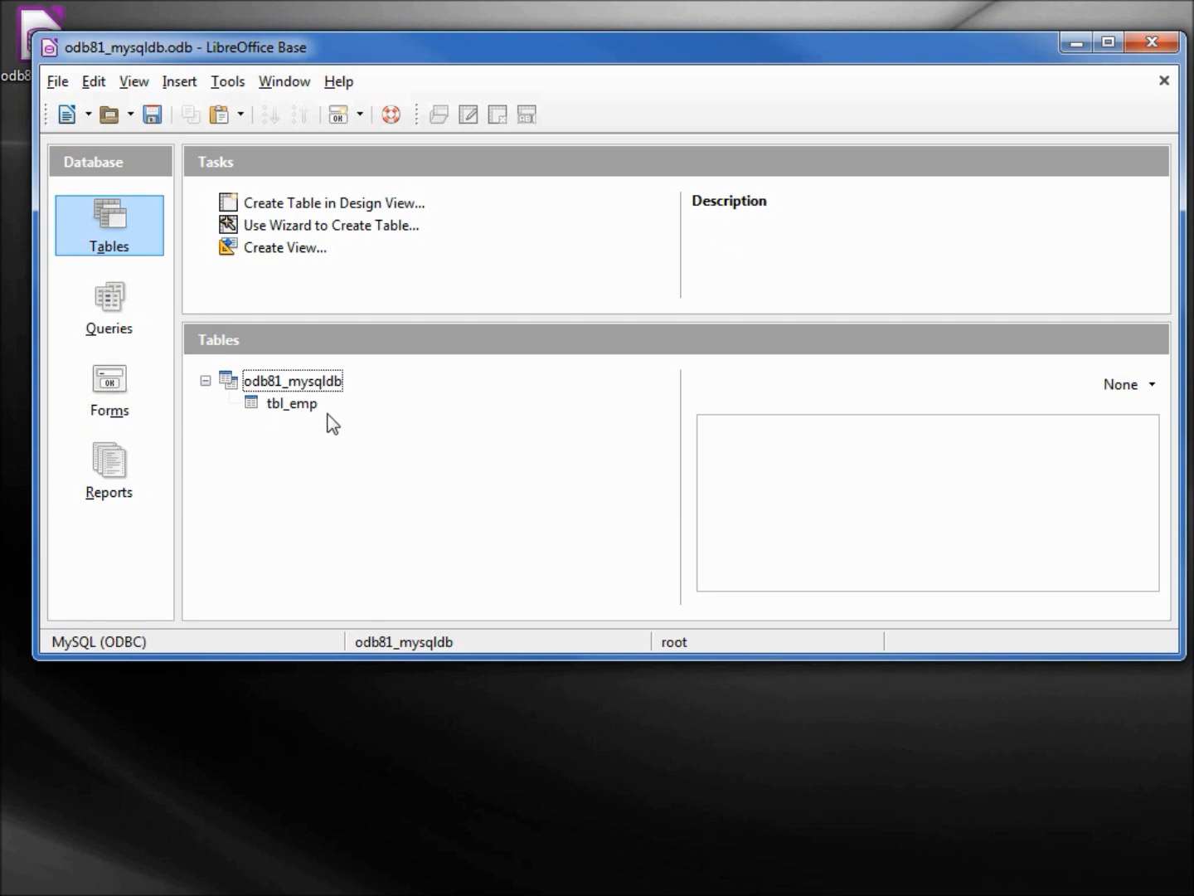
Start a new table with phn-ID as Integer and phn-number as Text (varchar).
click(323, 211)
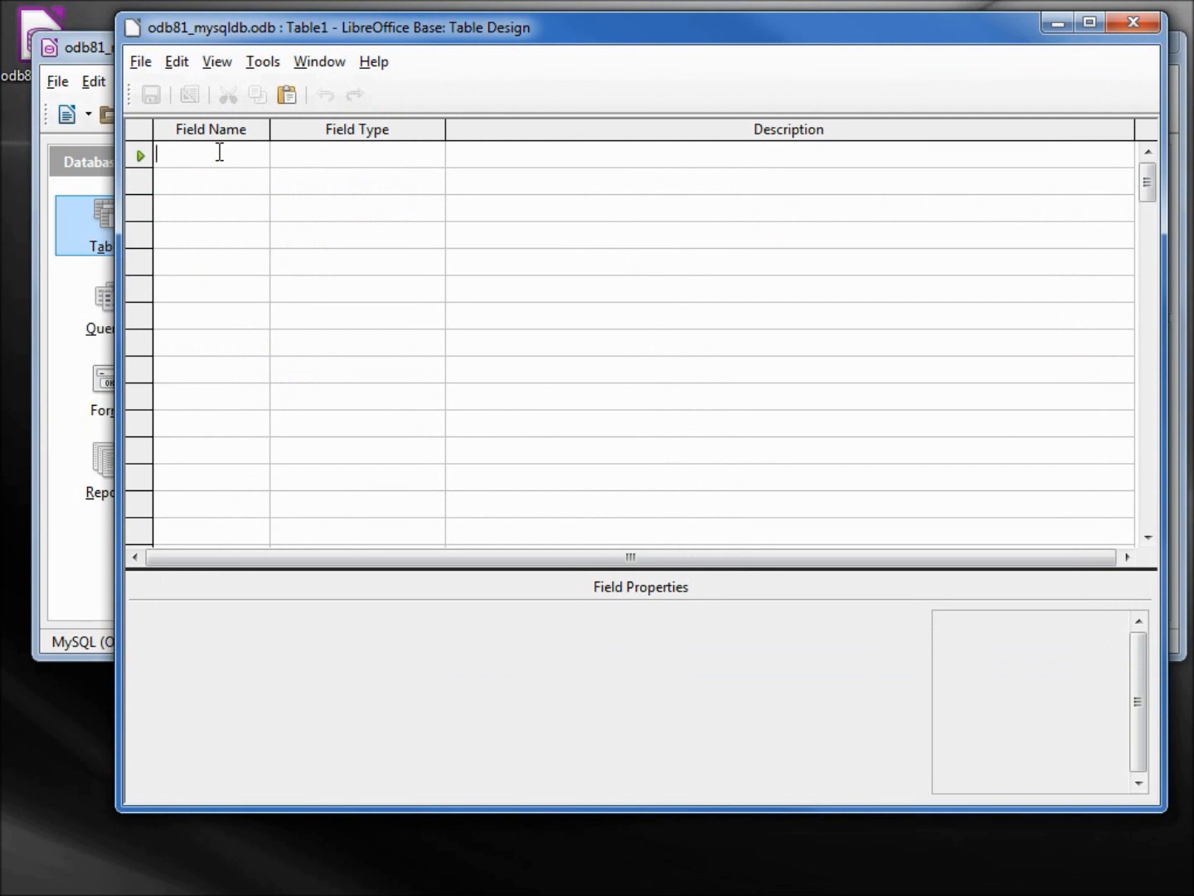
text(phn-I)
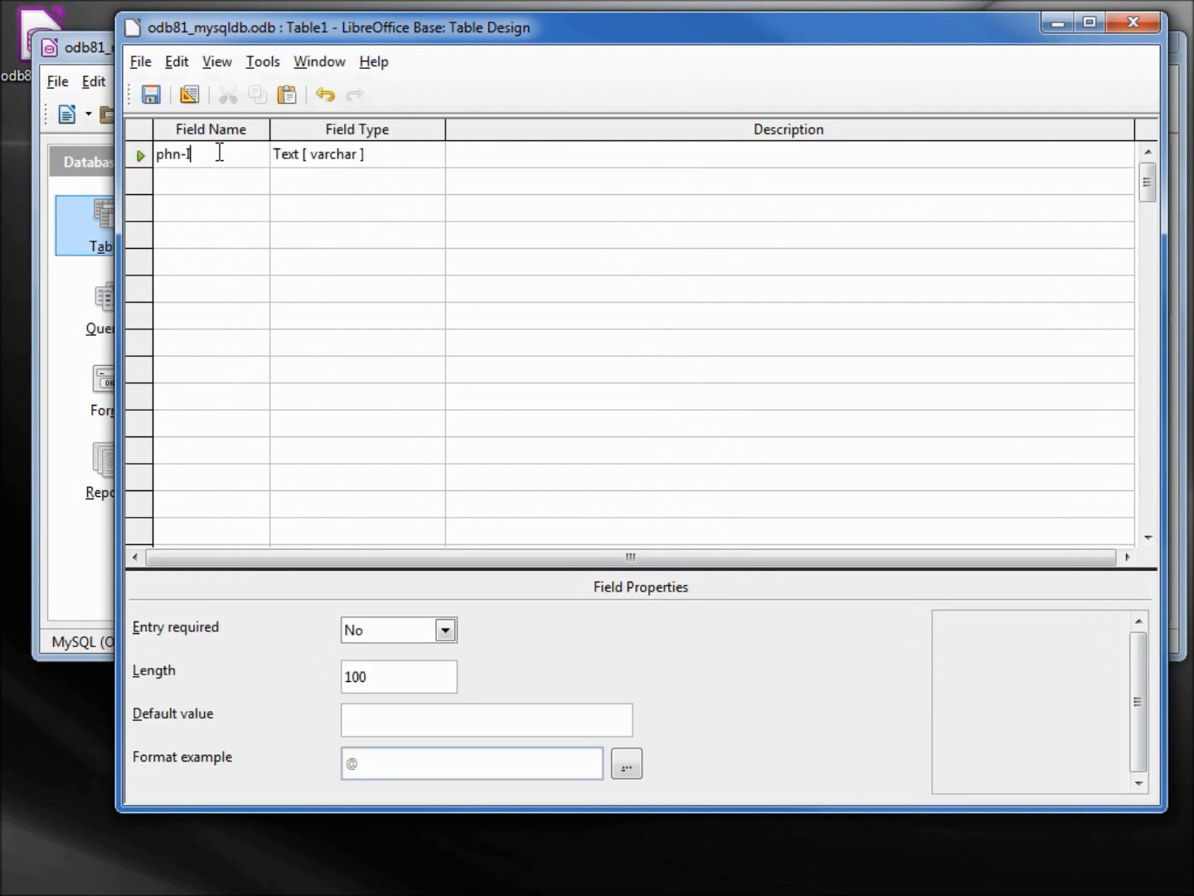
text(D)
key(Tab)
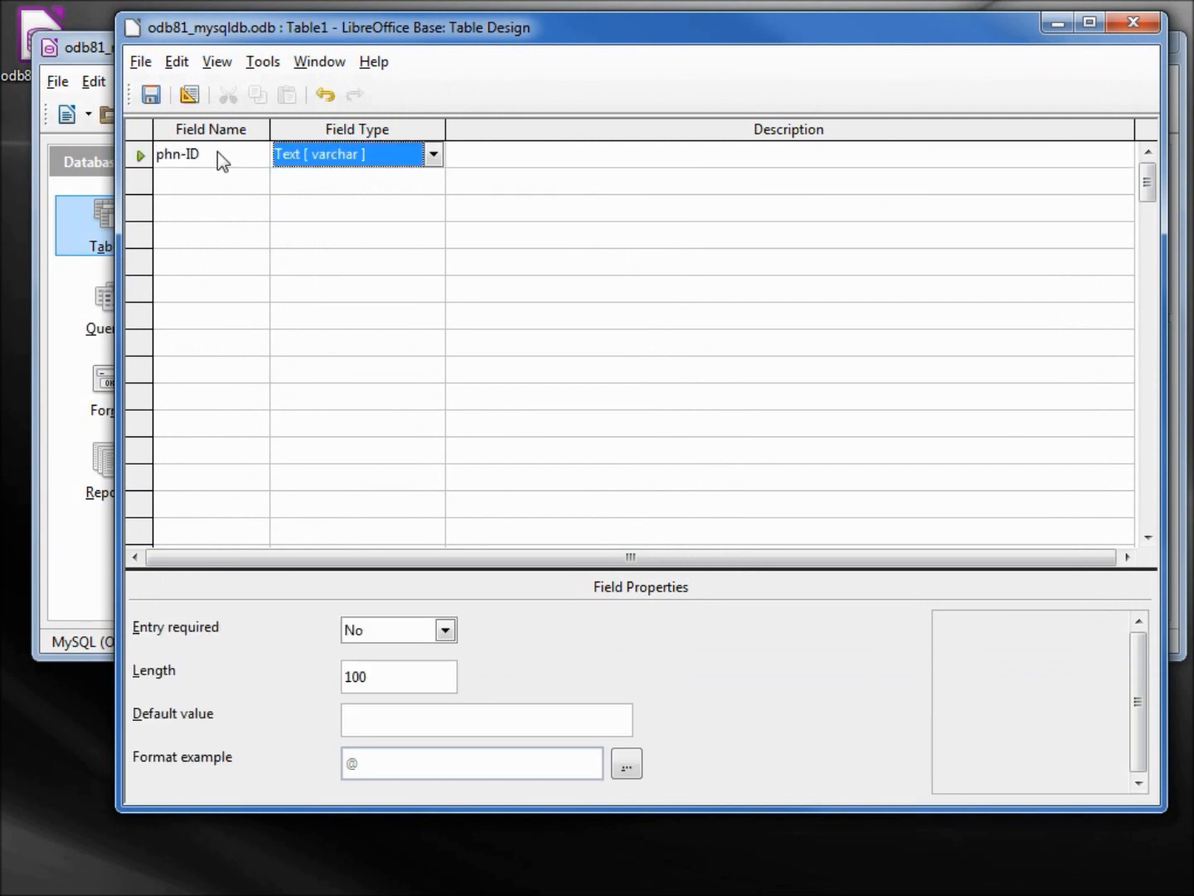
key(i)
key(i)
key(i)
key(i)
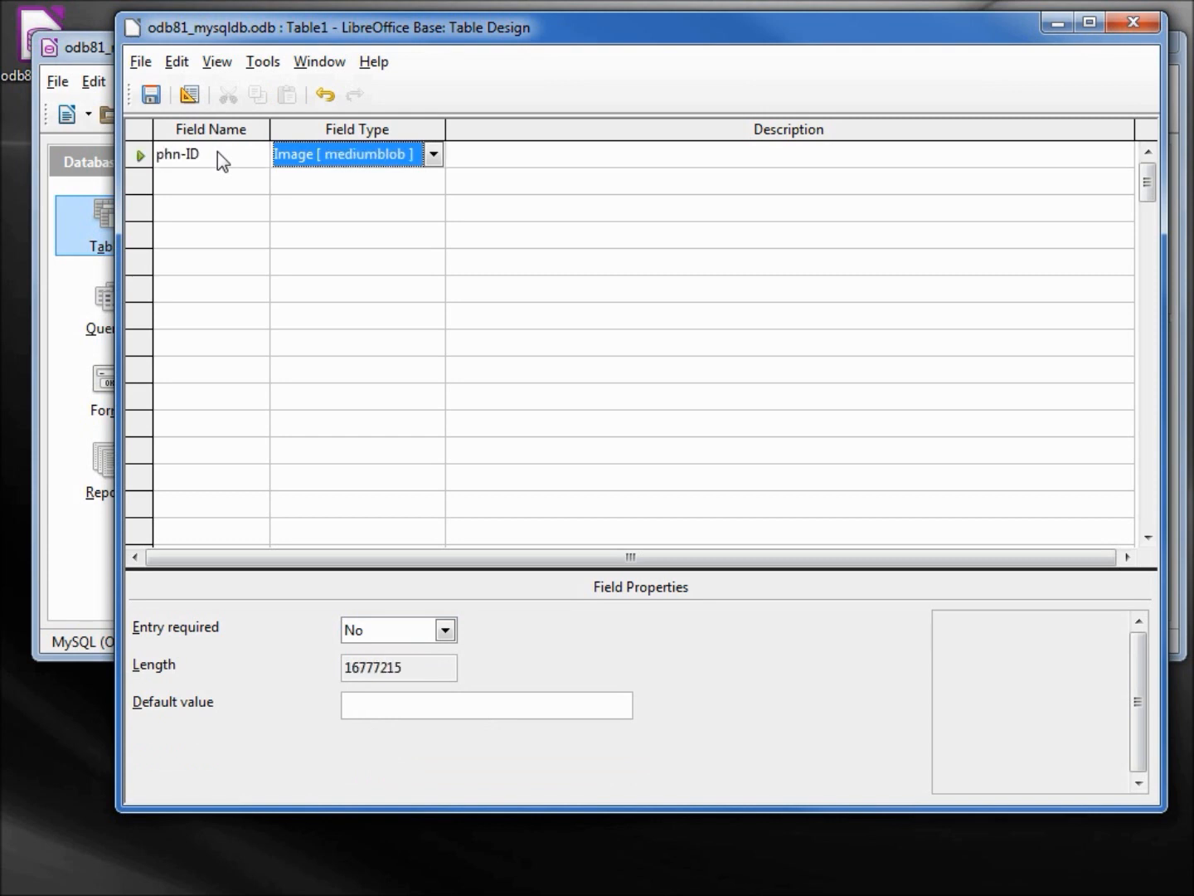
key(i)
key(Tab)
key(Tab)
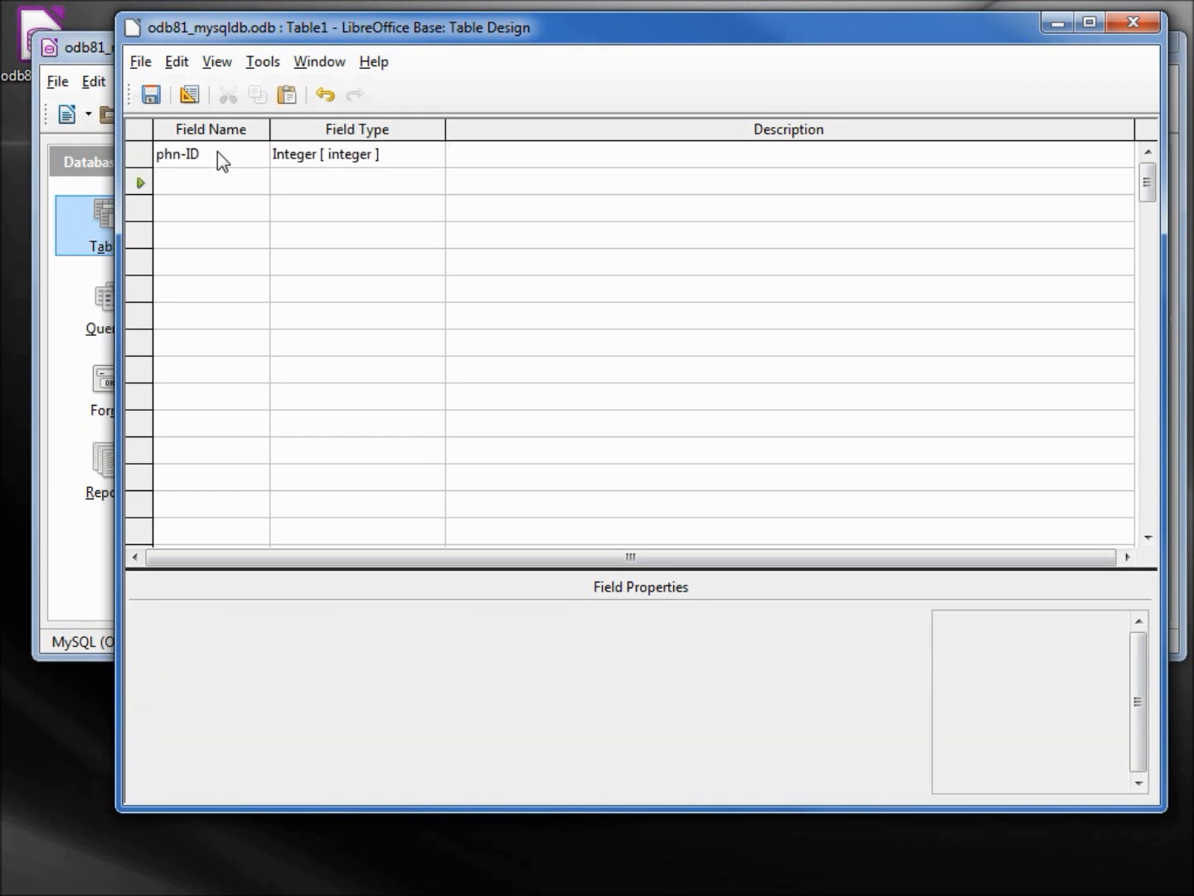
text(phn-number)
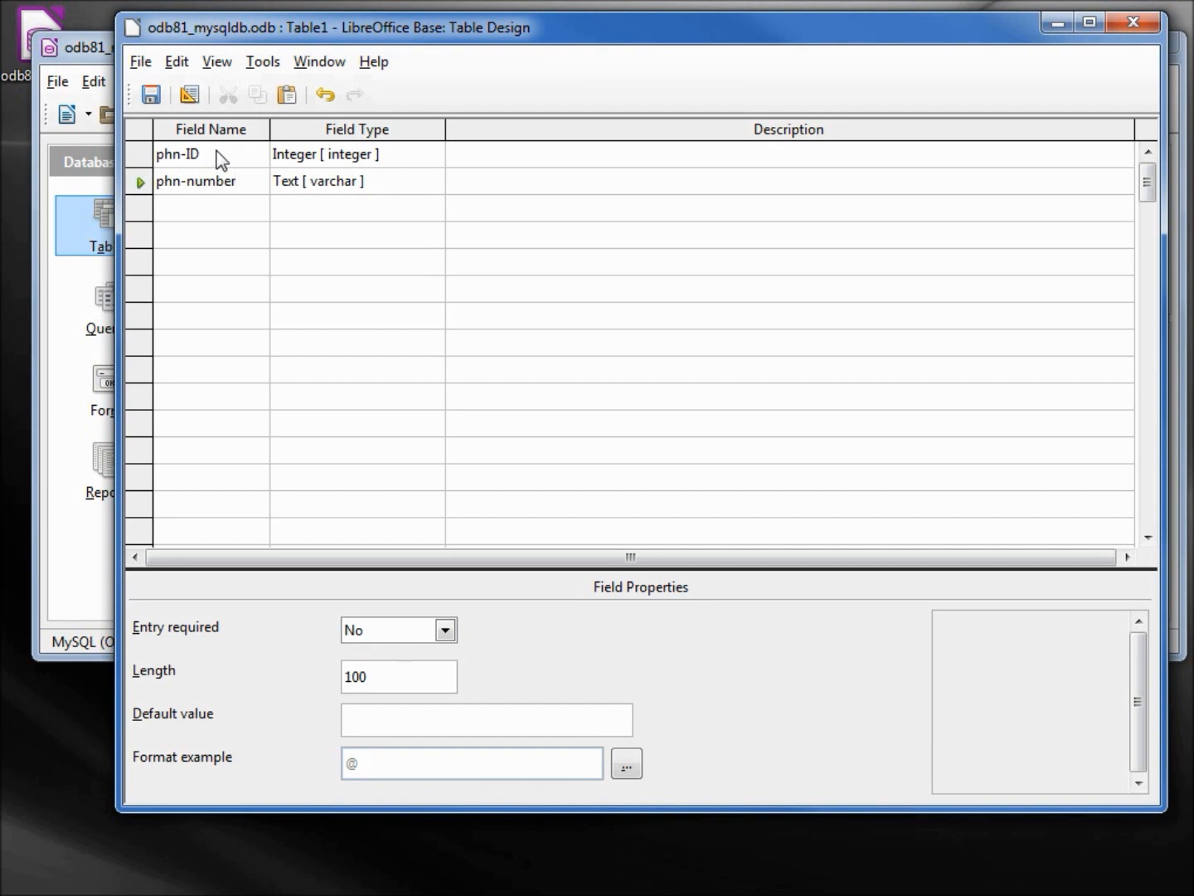
Save the new table as tbl-phn without a primary key.
click(153, 94)
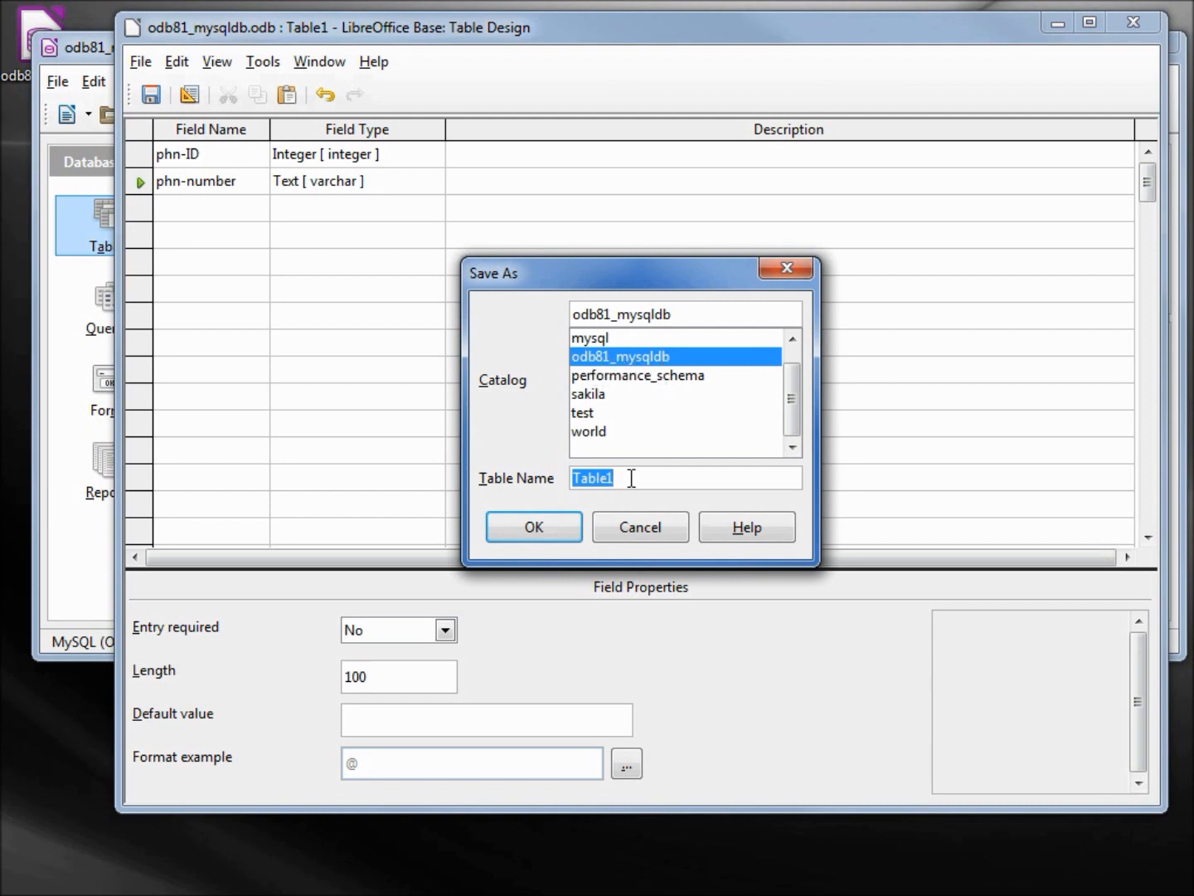
drag(631, 477, 559, 480)
text(t)
text(bl-)
text(phn)
click(540, 527)
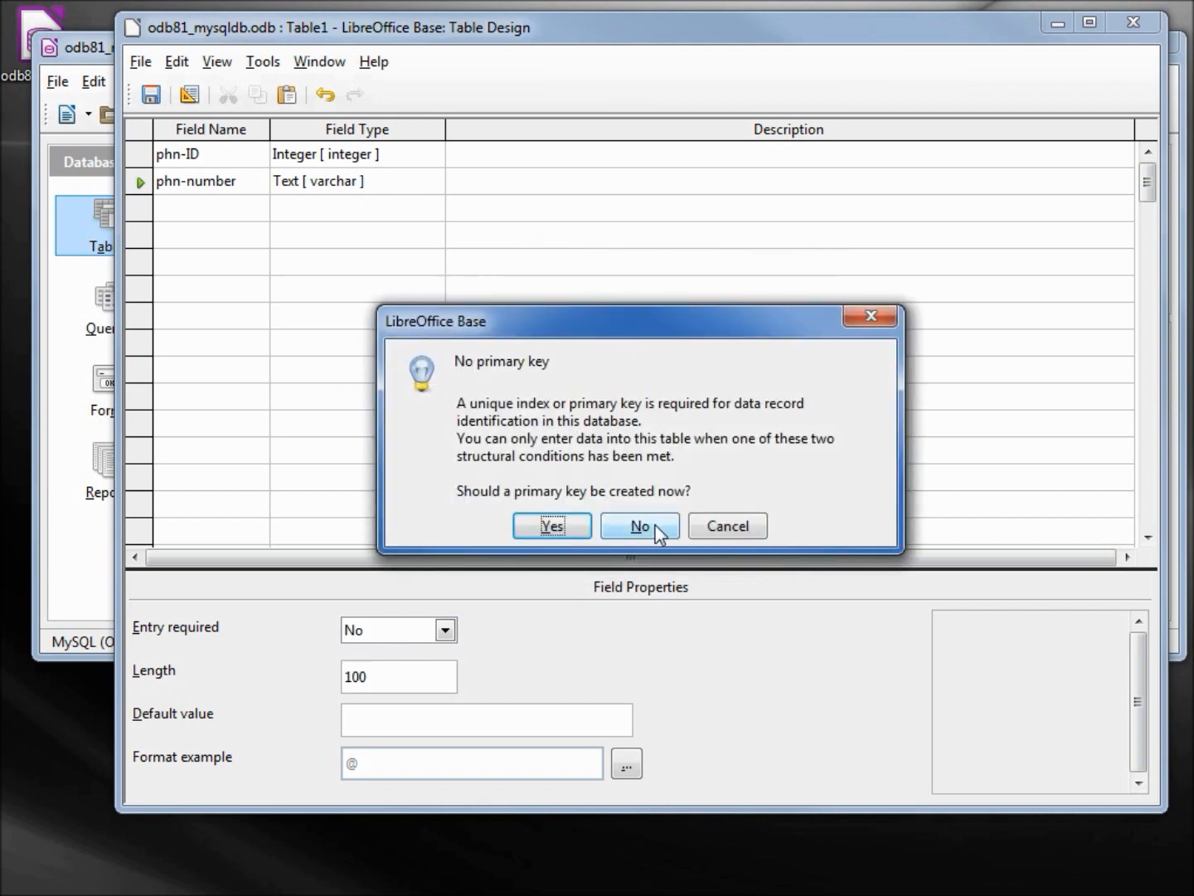
click(665, 524)
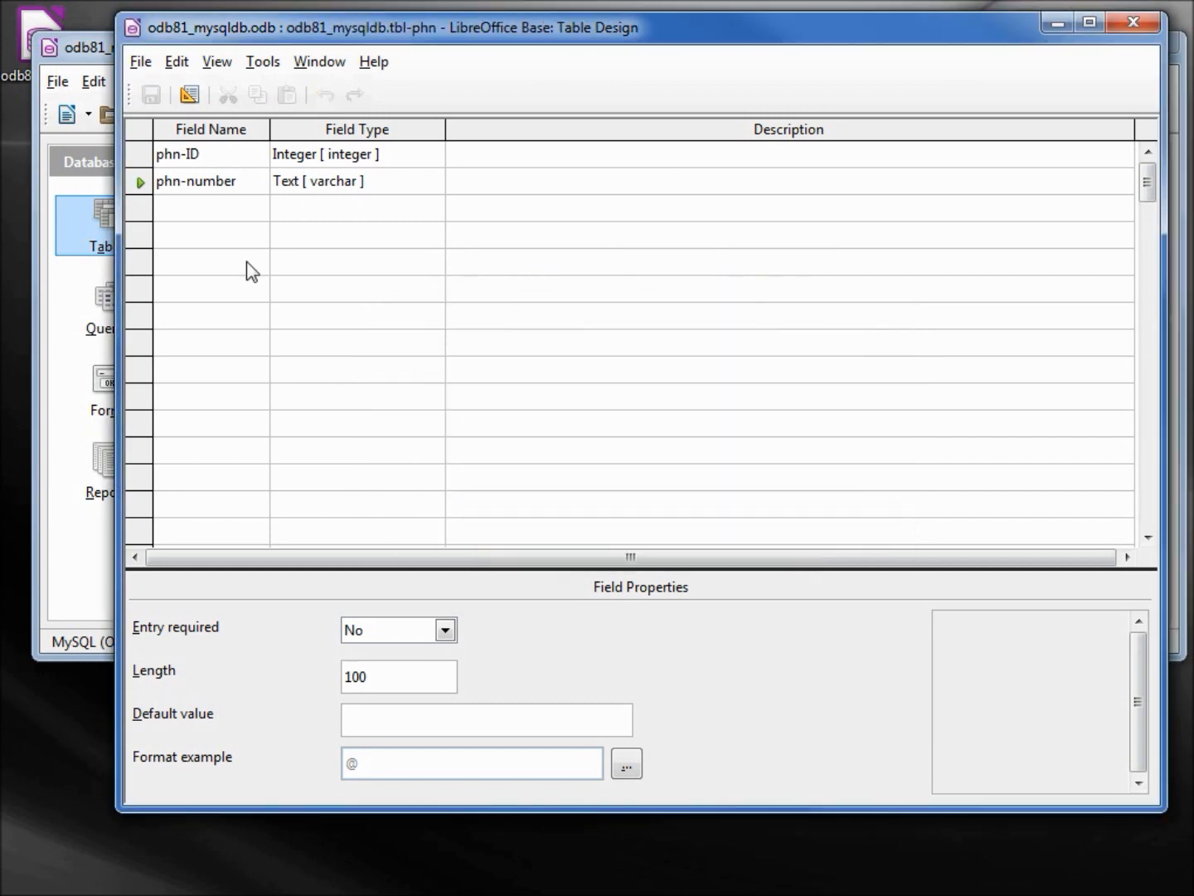
Make phn-ID the primary key and close the tbl-phn design.
right_click(131, 159)
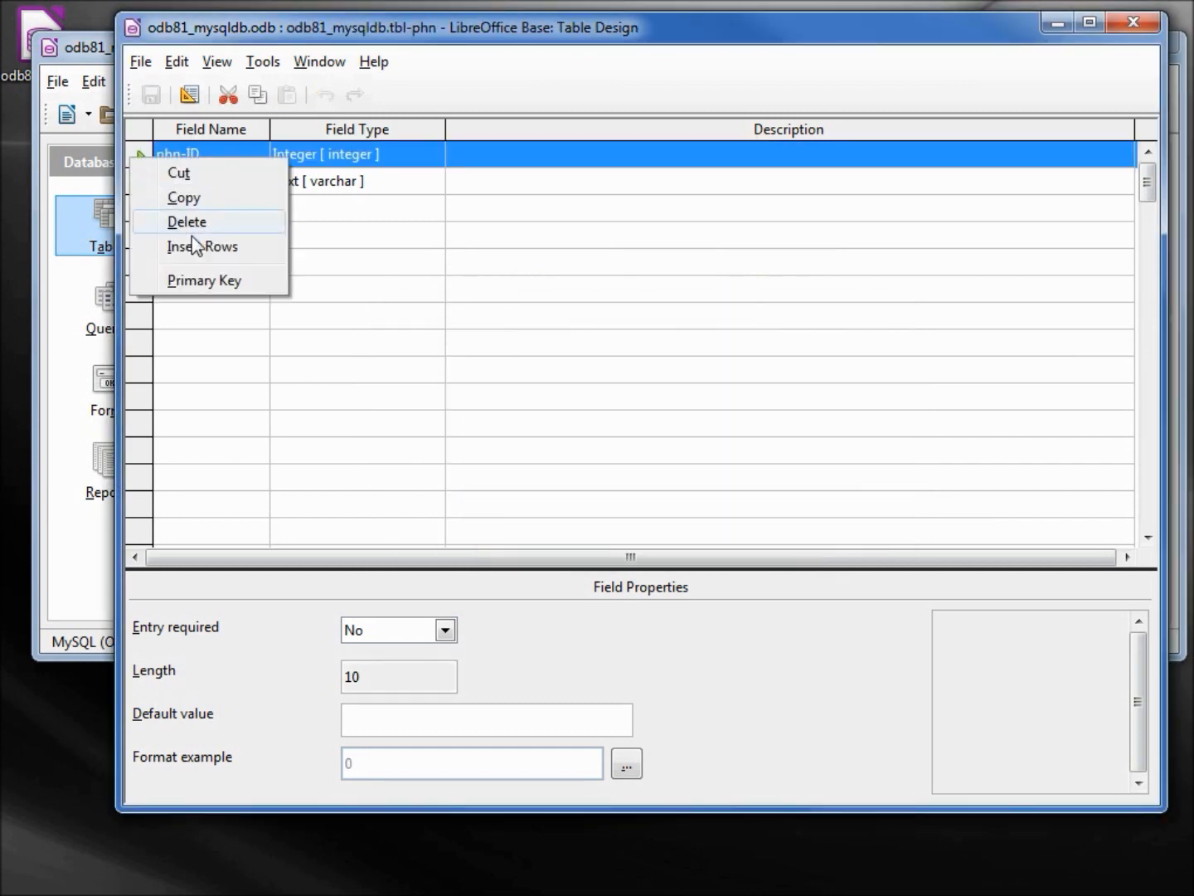
click(210, 280)
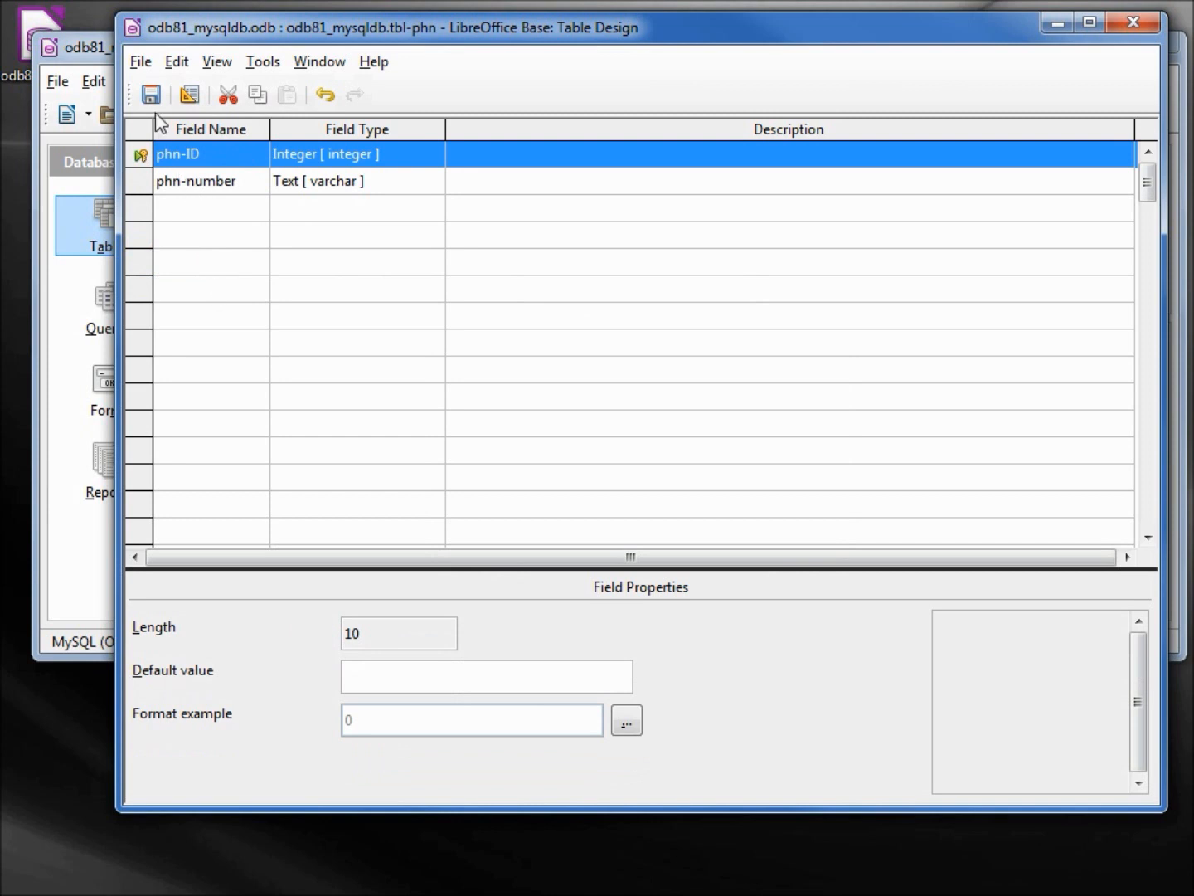
key(ctrl+w)
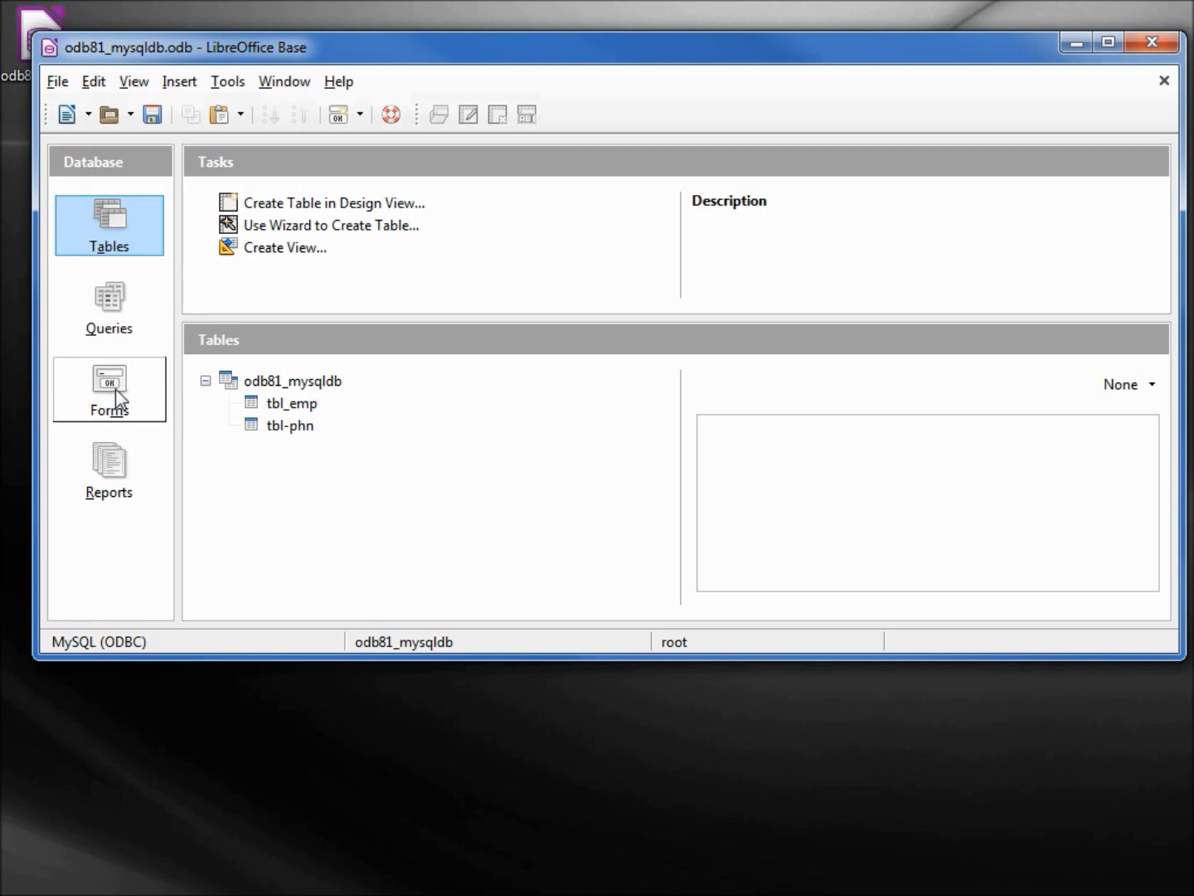
double_click(291, 403)
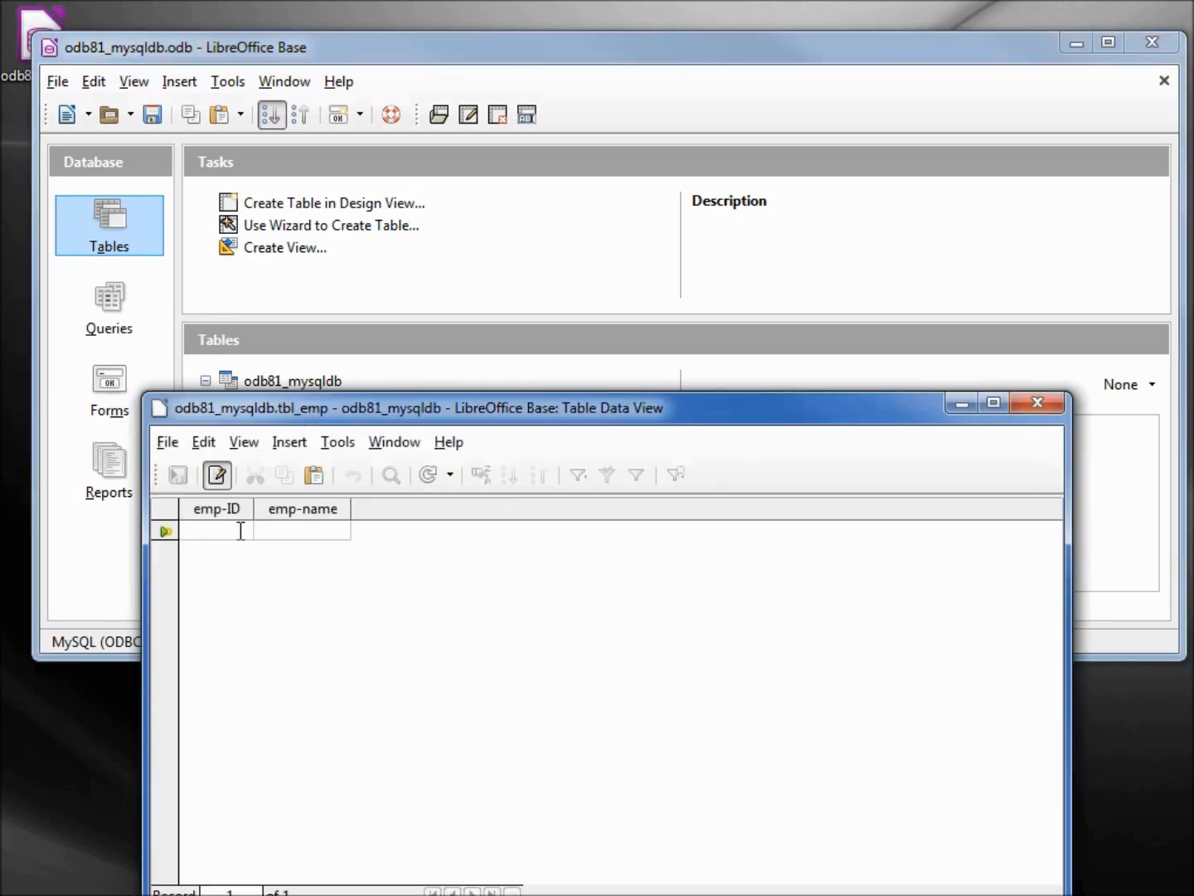
text(0)
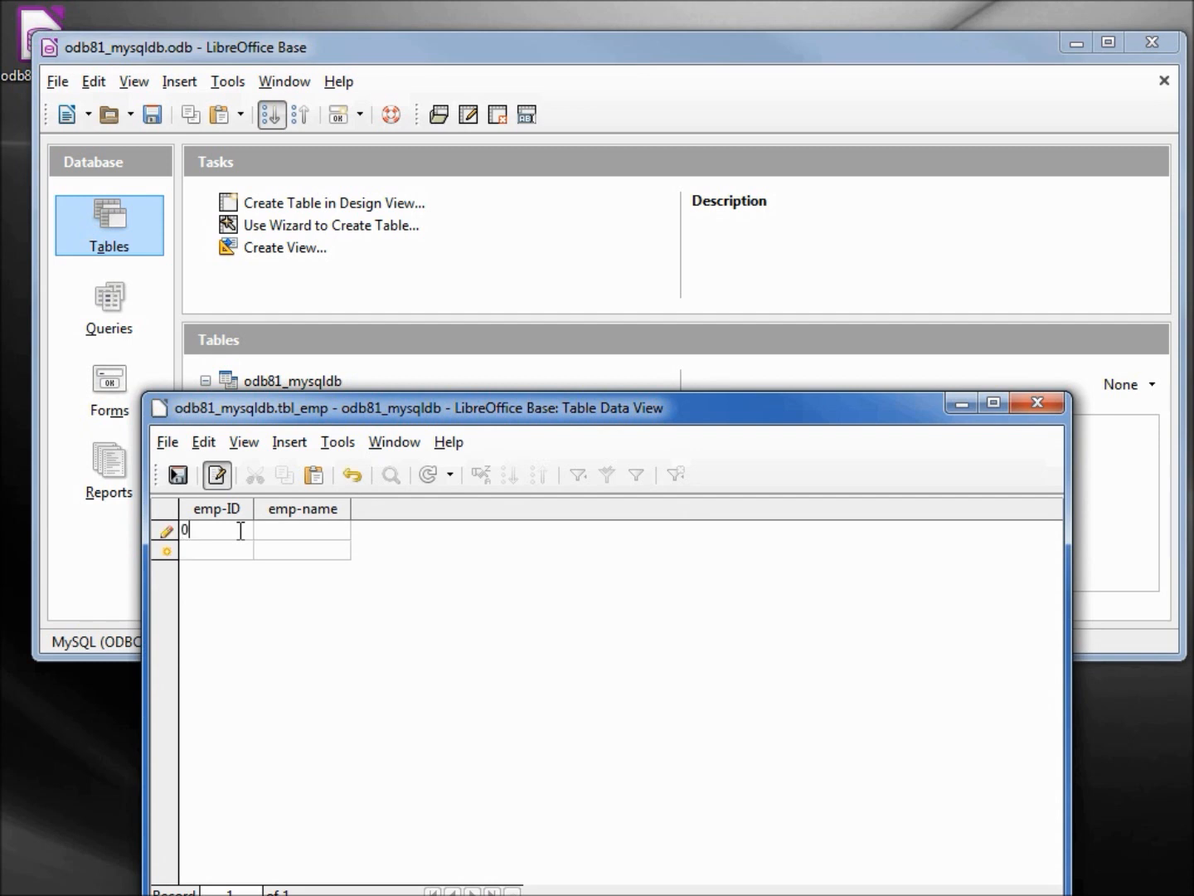
Enter employees Smith (0), Jones (1) and Brown (2) into tbl_emp, save and close the data view.
key(Tab)
text(Smith)
key(Tab)
text(1)
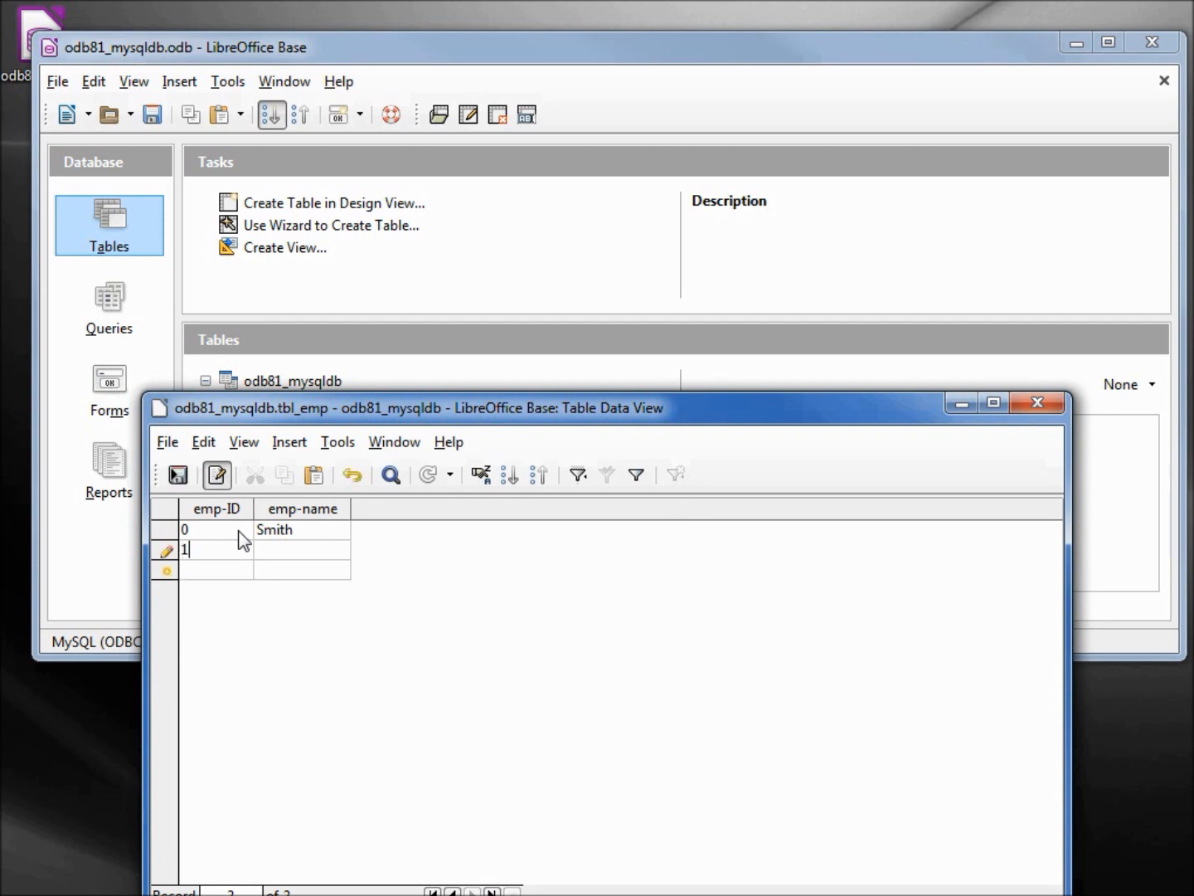
key(Tab)
text(Jones)
key(Tab)
text(2)
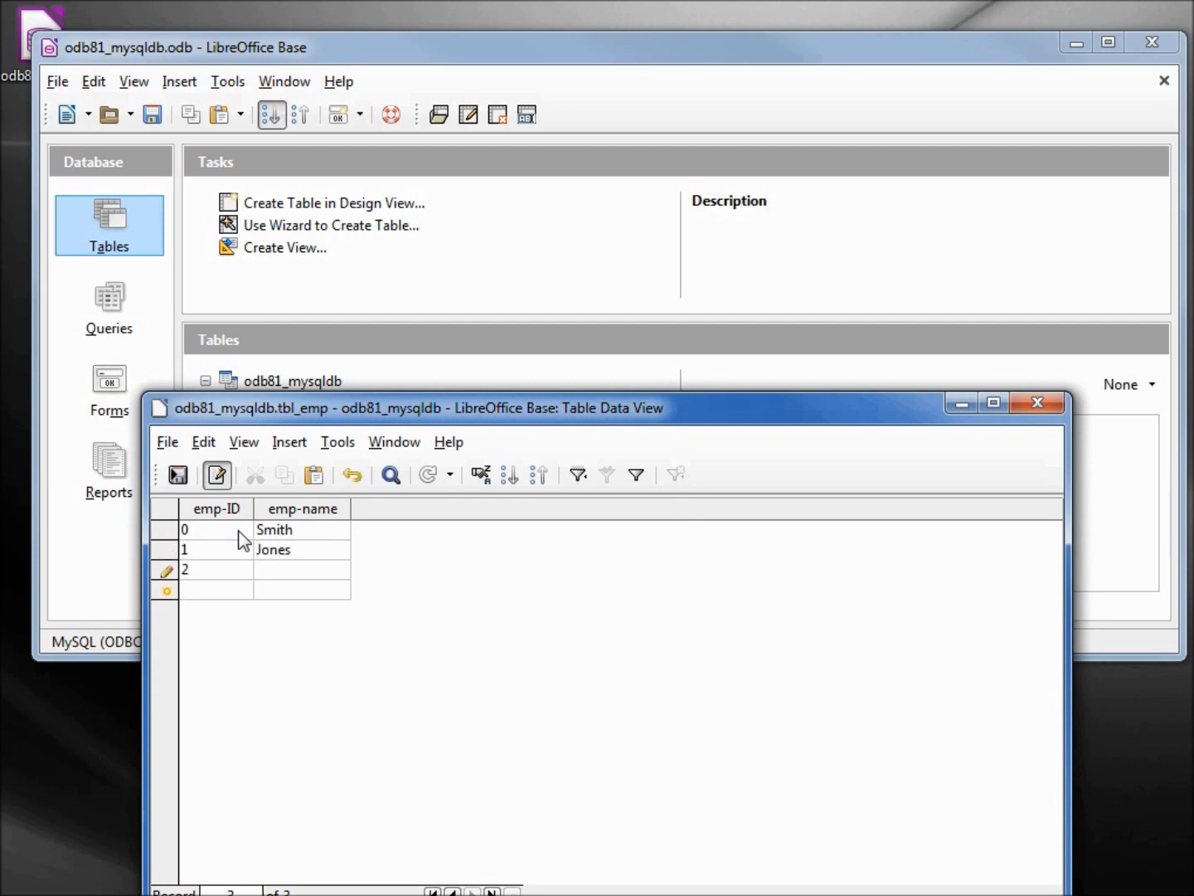
text(Bro)
text(wn)
click(176, 475)
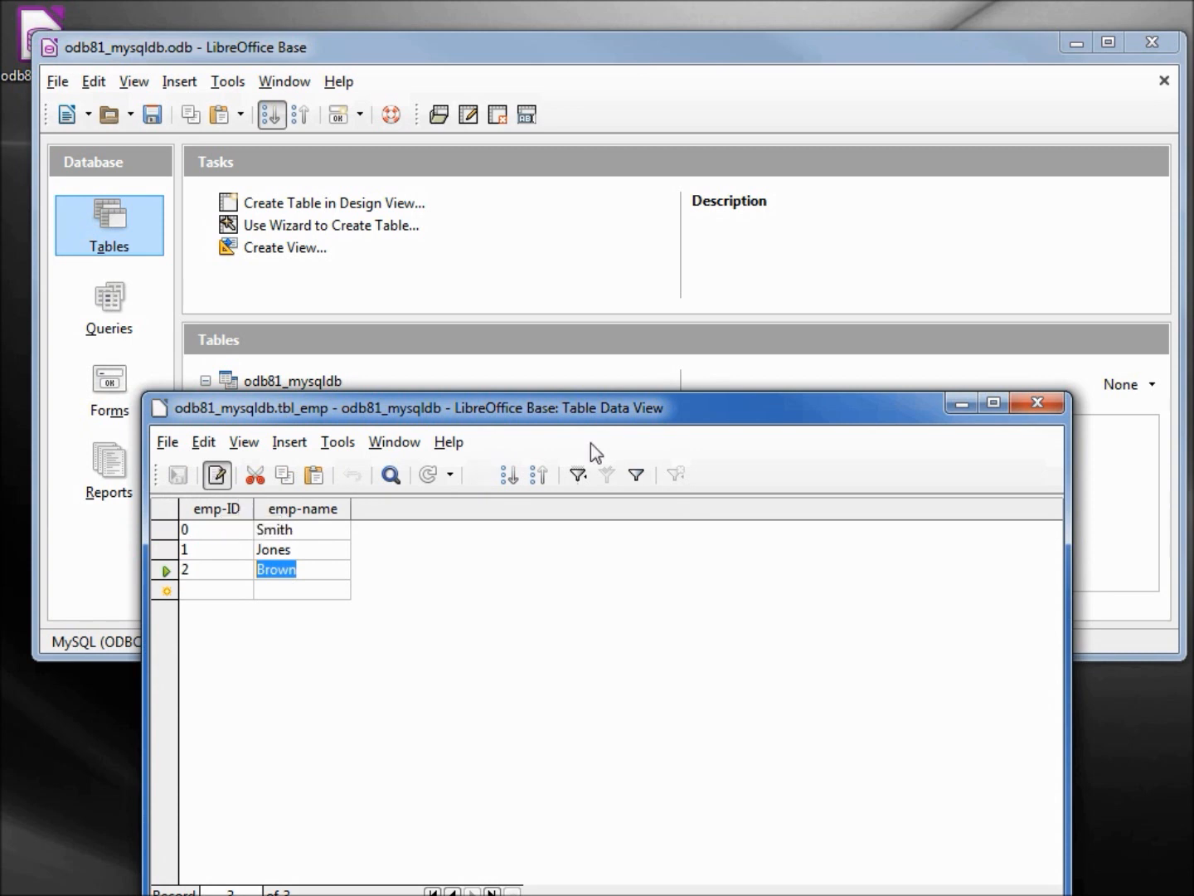
key(ctrl+w)
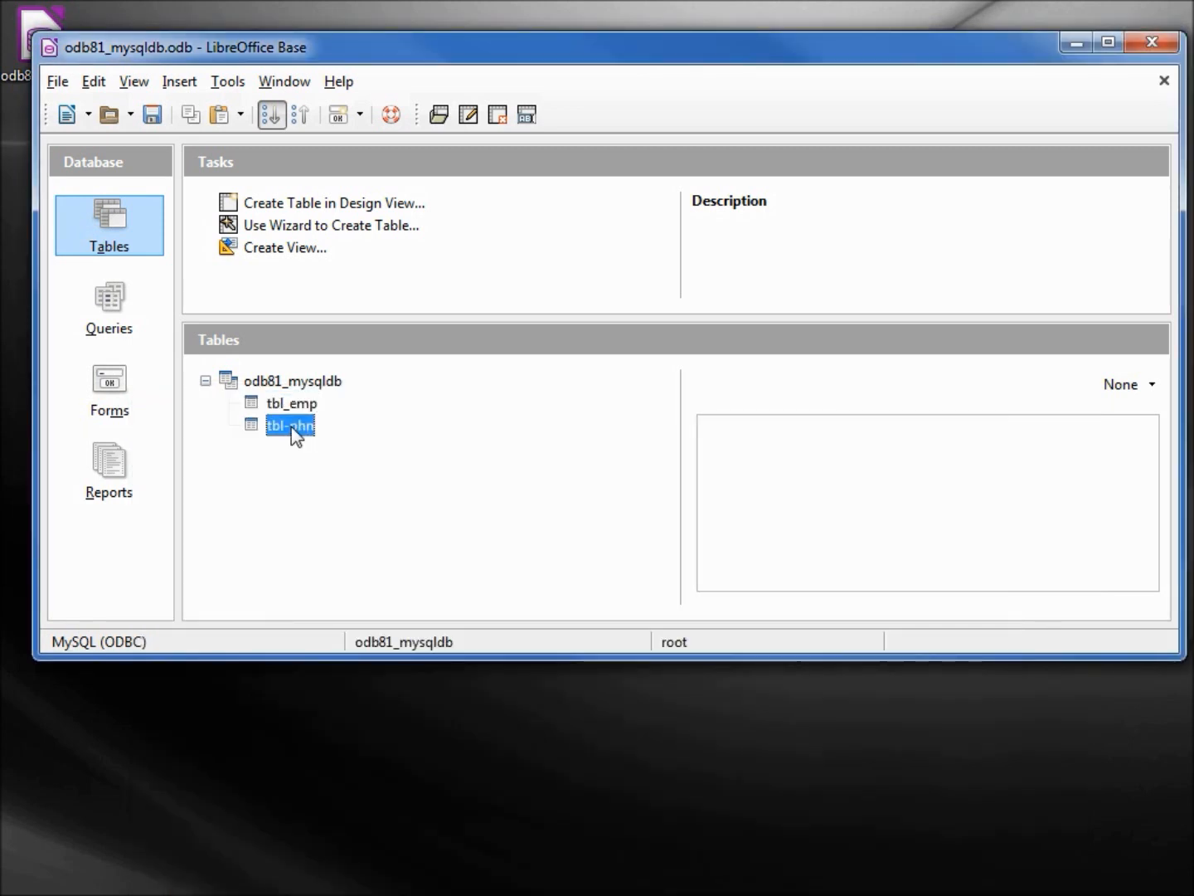
Edit the tbl-phn design, adding a third field emp-ID of type Integer.
right_click(294, 428)
click(347, 580)
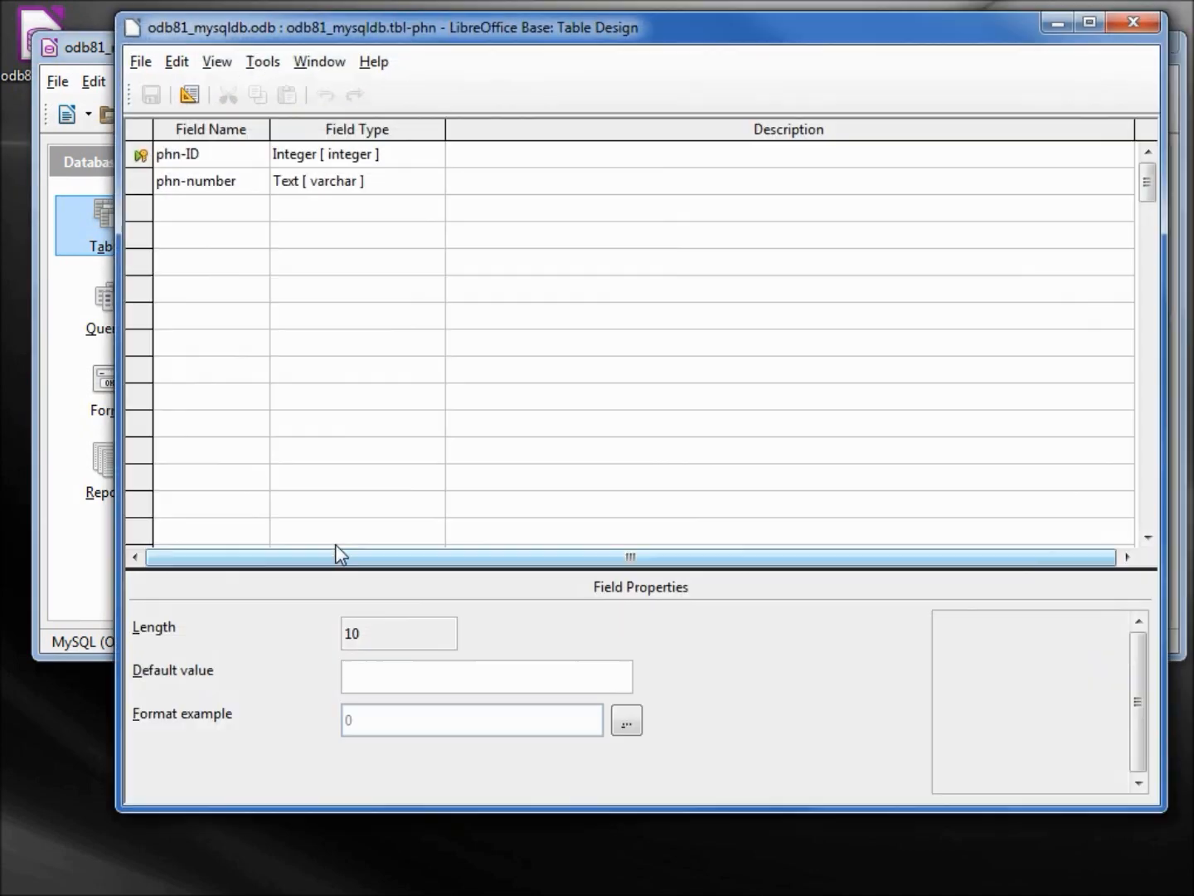
click(192, 205)
text(p)
key(BackSpace)
text(emp-)
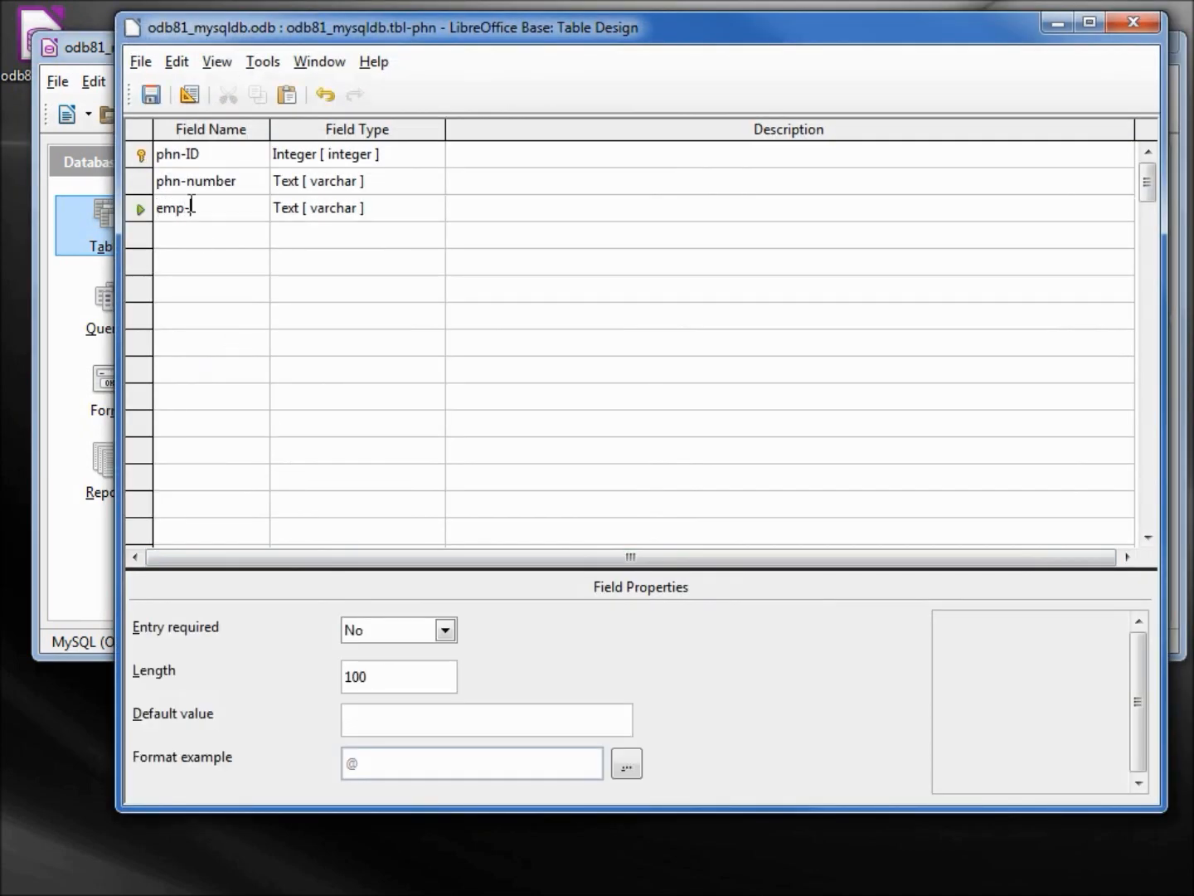
text(ID)
key(Tab)
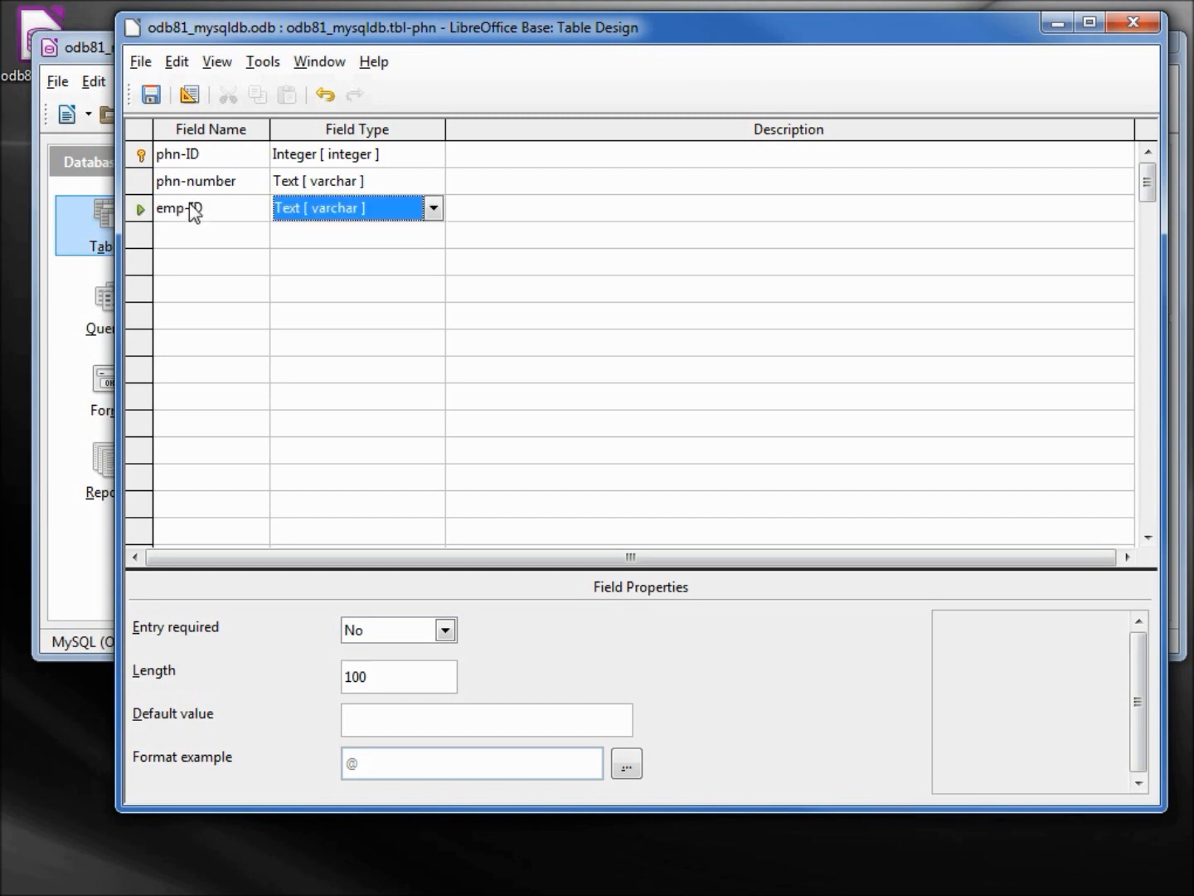
key(i)
key(i)
key(i)
key(i)
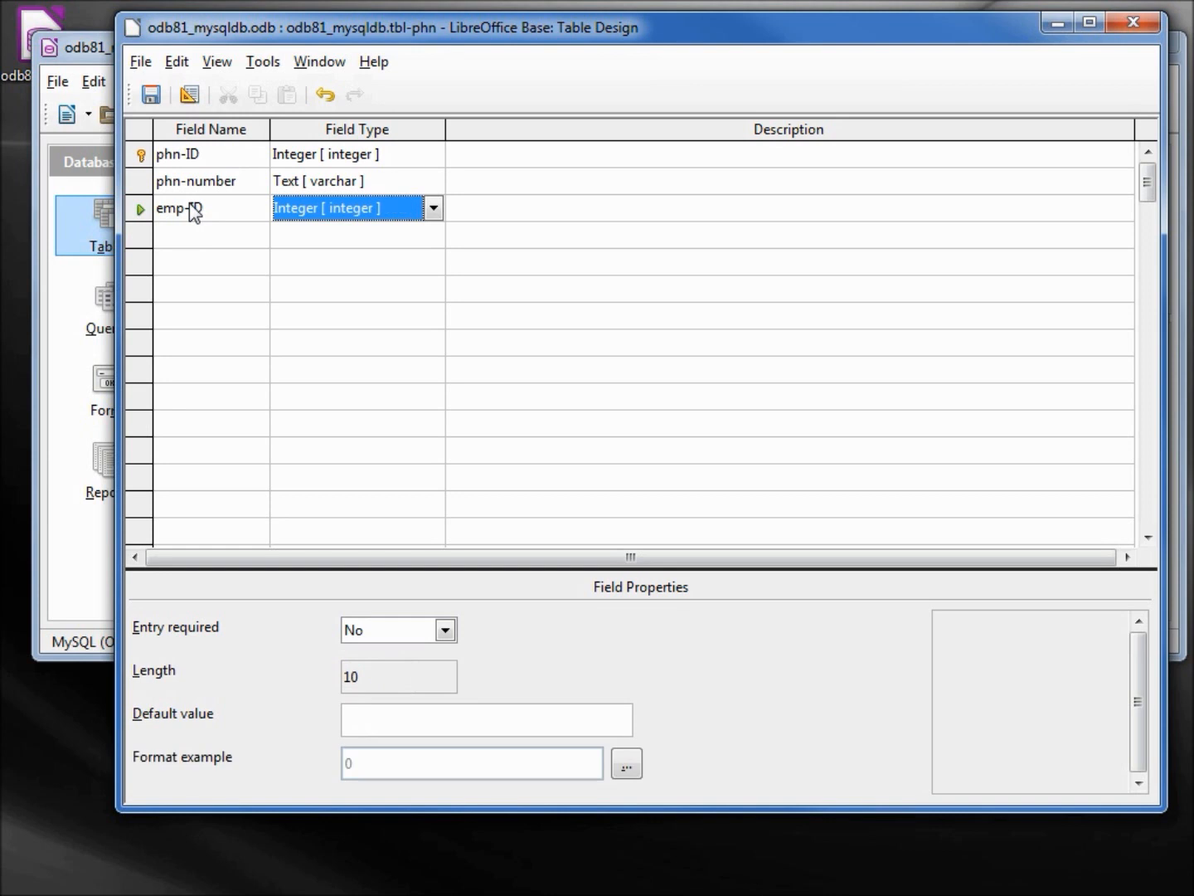
key(Tab)
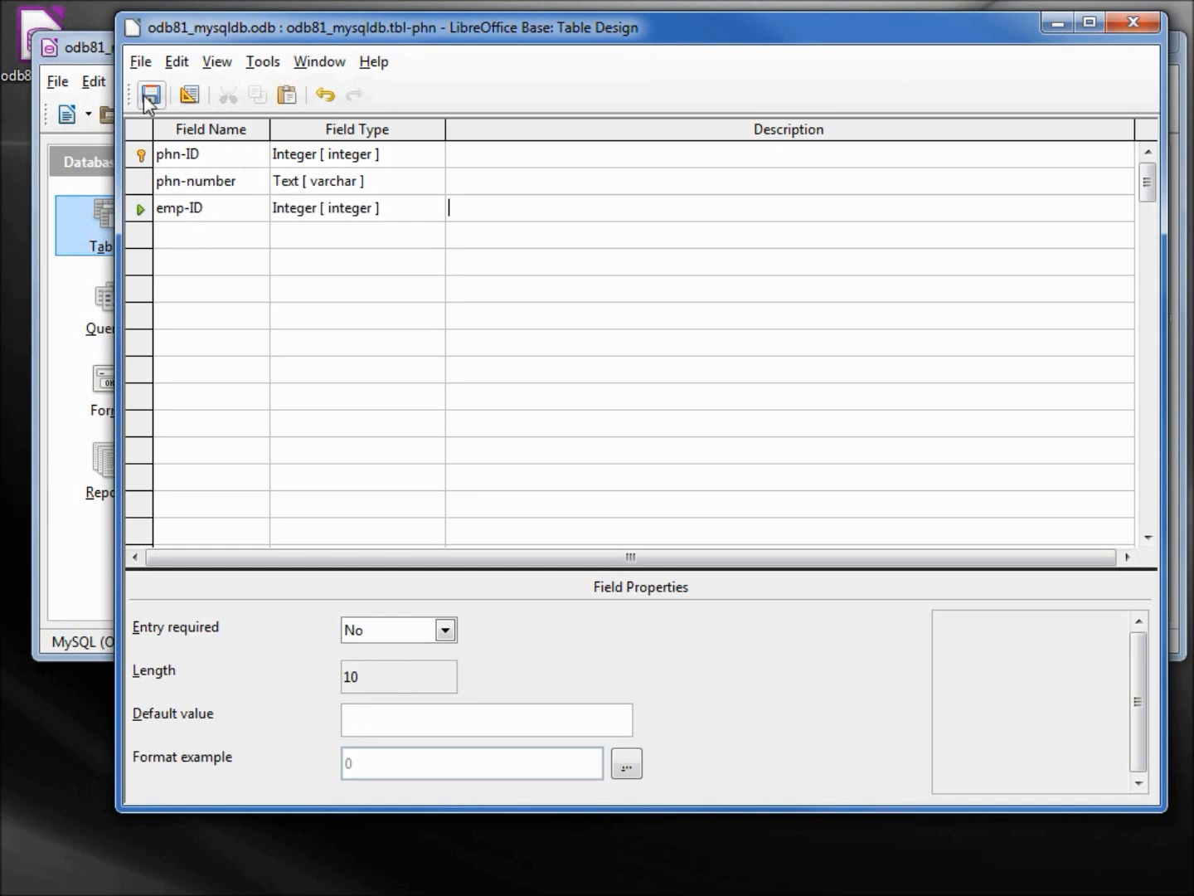
Save the updated tbl-phn design and close the design window.
click(150, 95)
click(1133, 22)
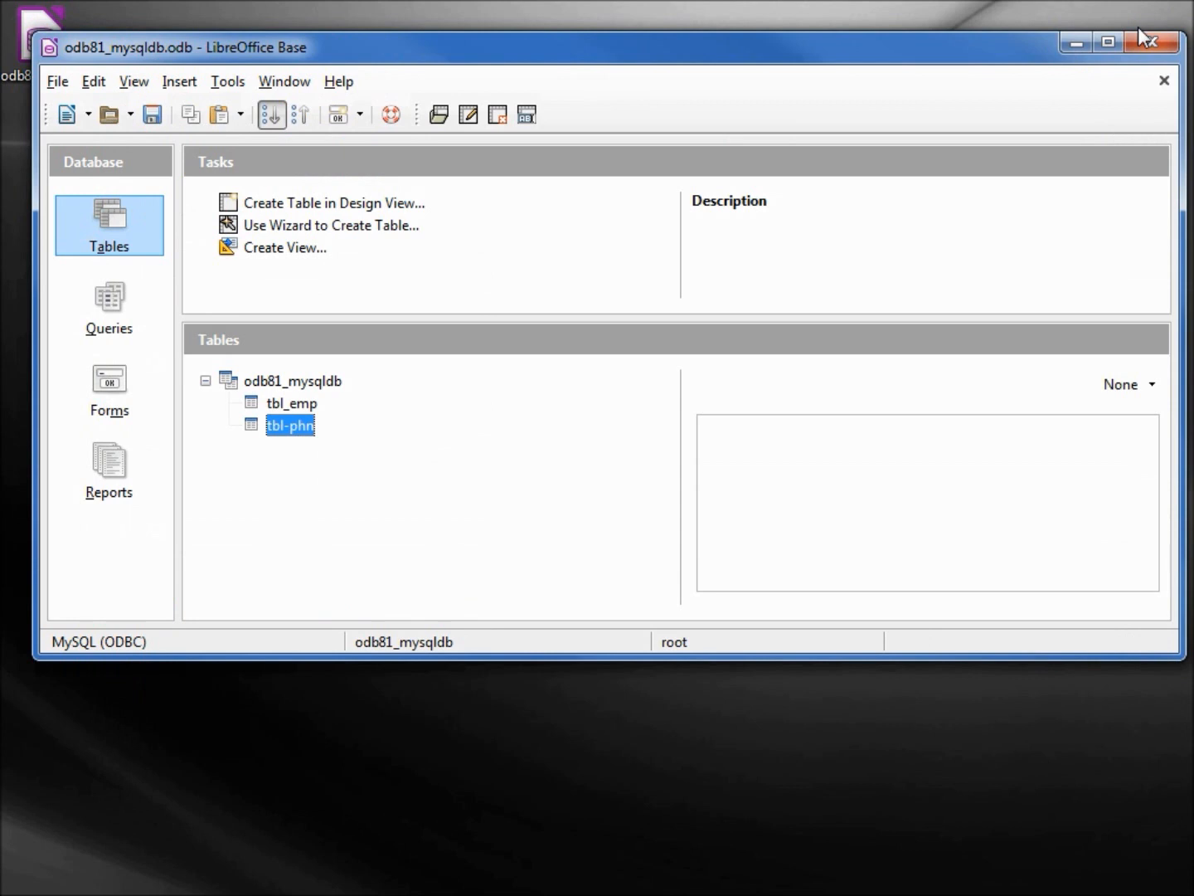
Enter the first two tbl-phn phone records, tied to emp-IDs 1 and 2.
double_click(284, 432)
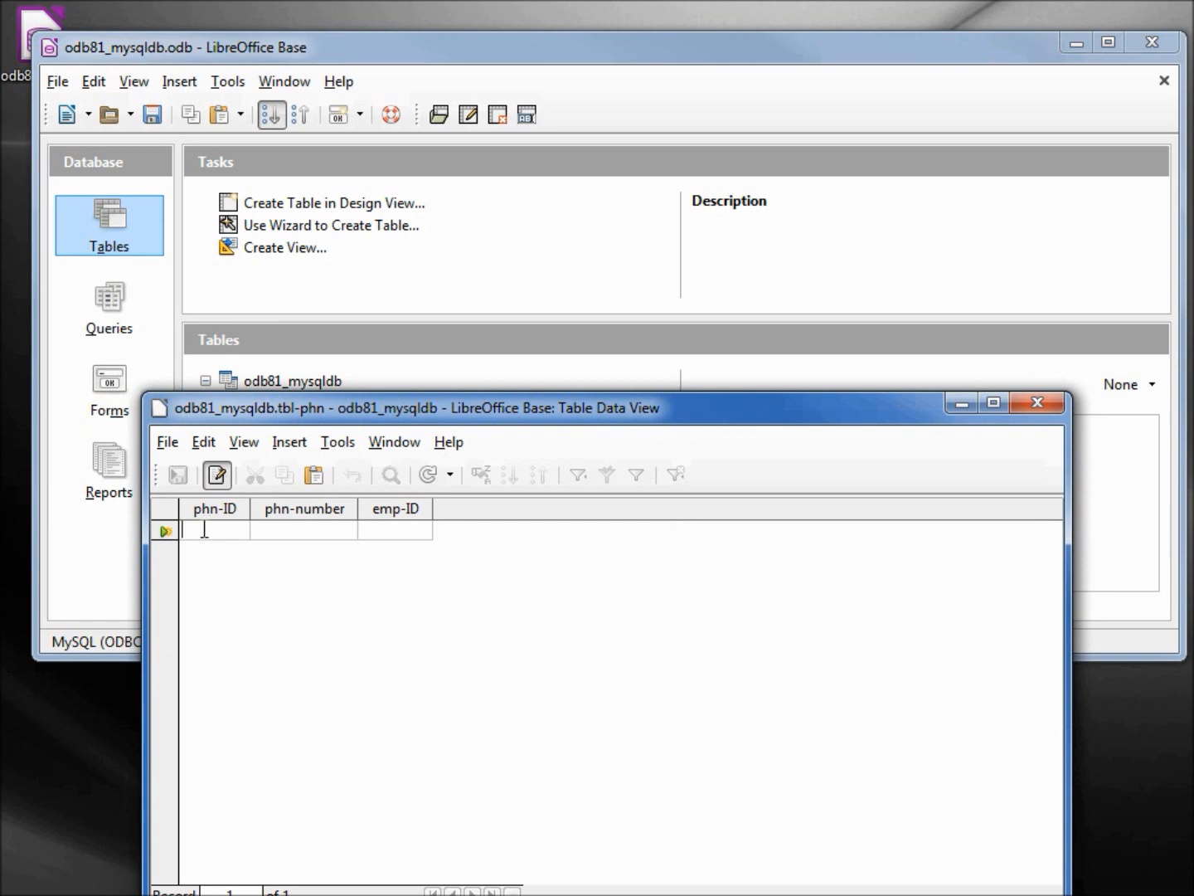
text(0)
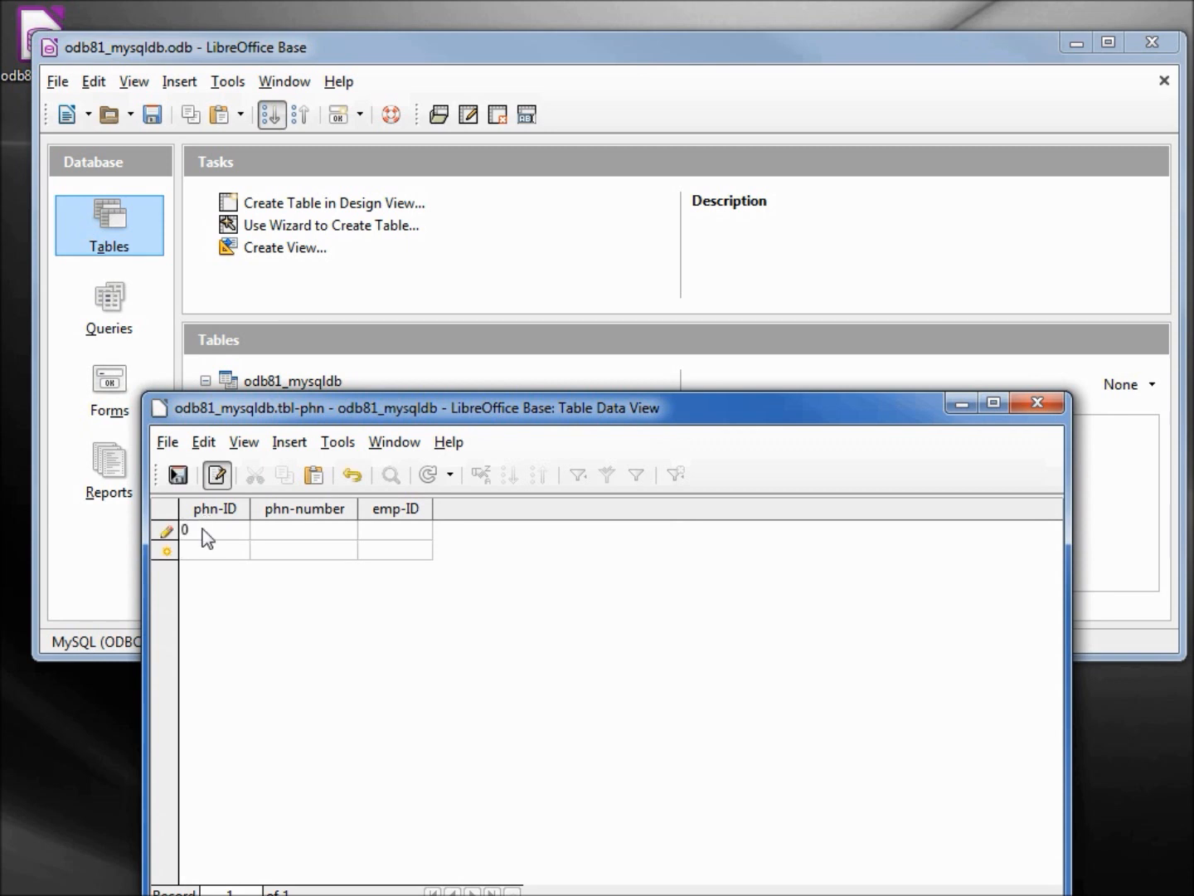
key(Tab)
text(555-1)
text(212)
key(Tab)
text(1)
key(Tab)
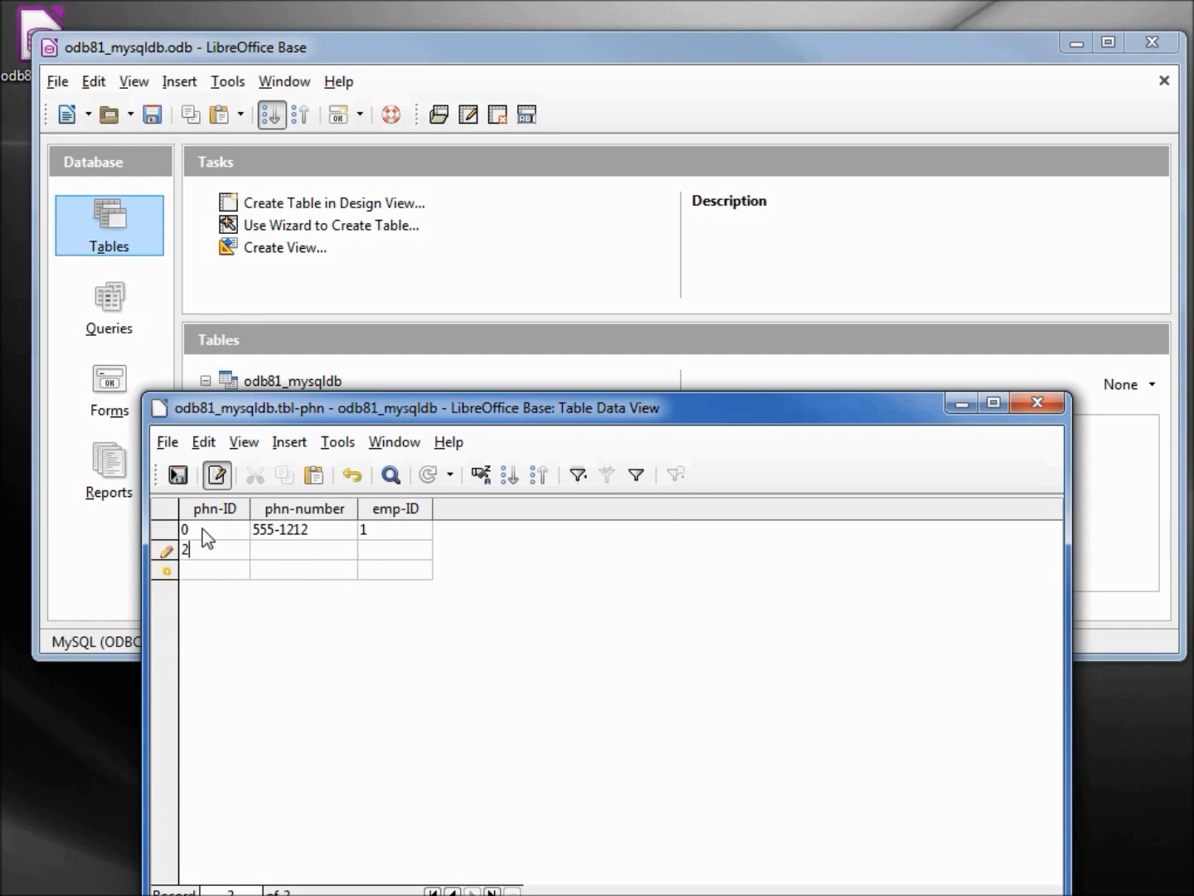
text(1)
text(555)
text(-1234)
key(Tab)
text(2)
key(Tab)
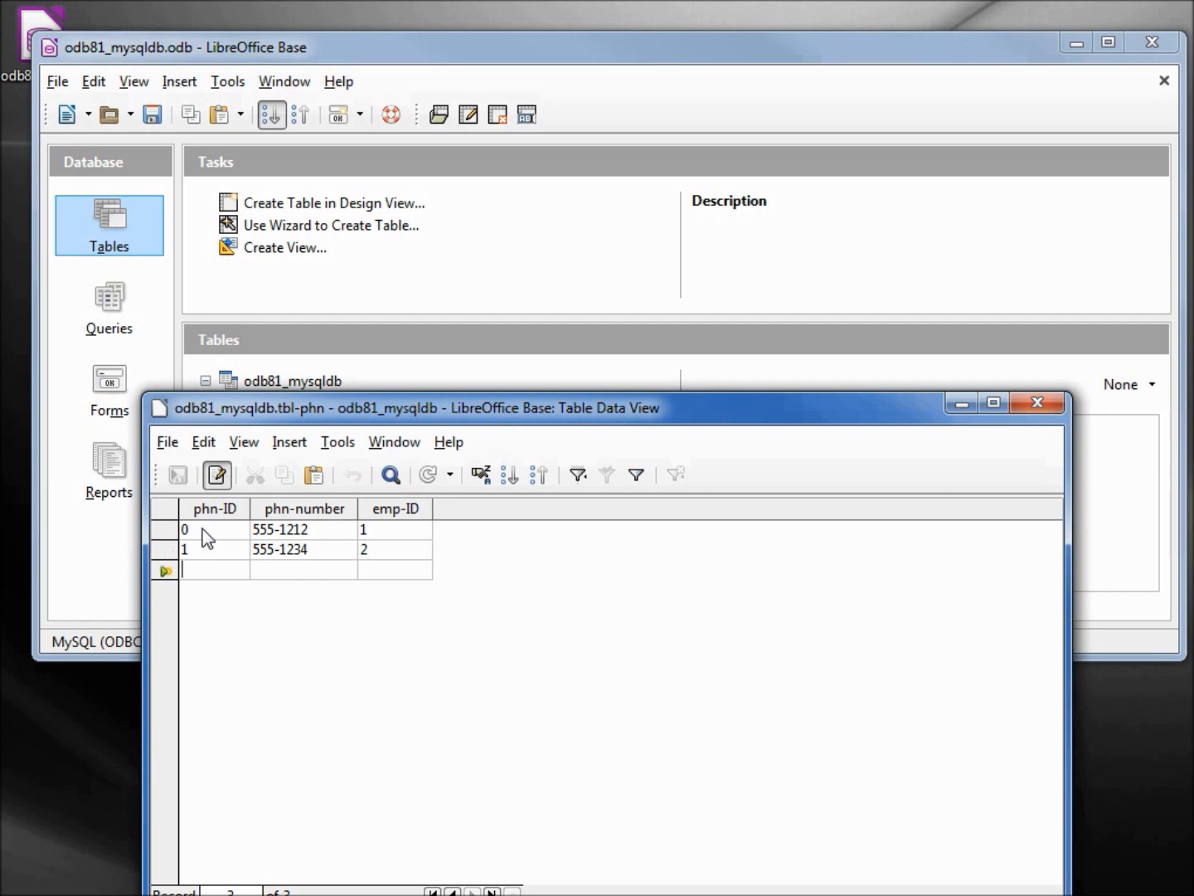
text(2)
Add the third record (2, 555-9999, emp-ID 1), save it and close the data view.
key(Tab)
text(5)
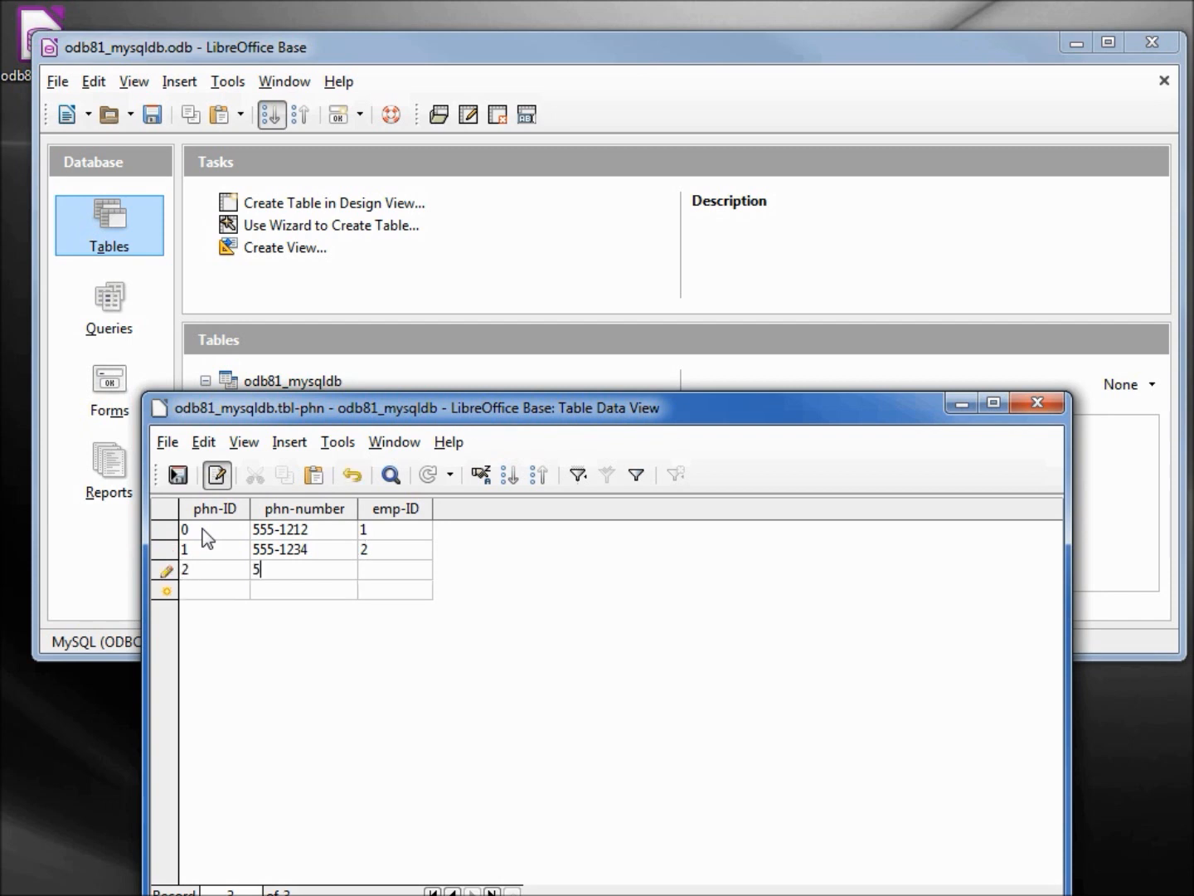
text(55-9999)
key(Tab)
text(1)
click(177, 474)
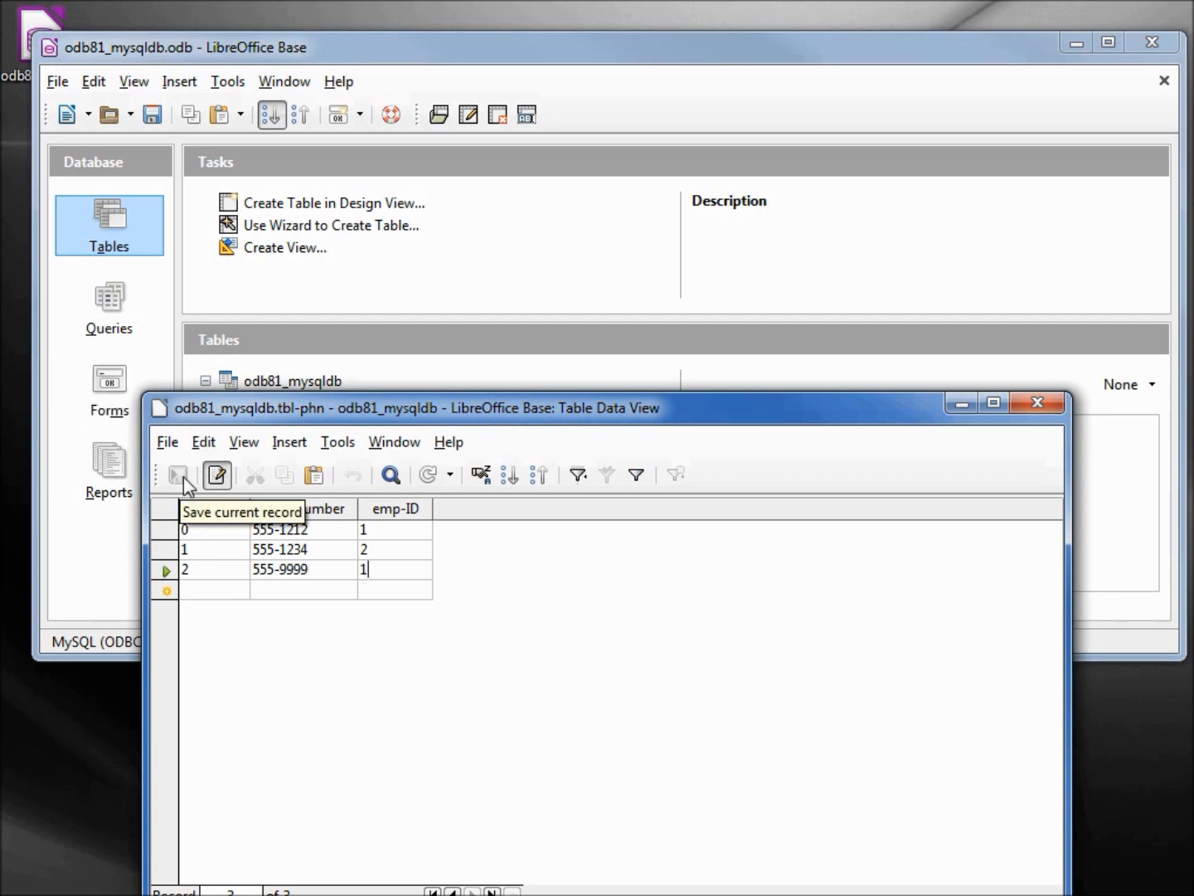
click(1036, 403)
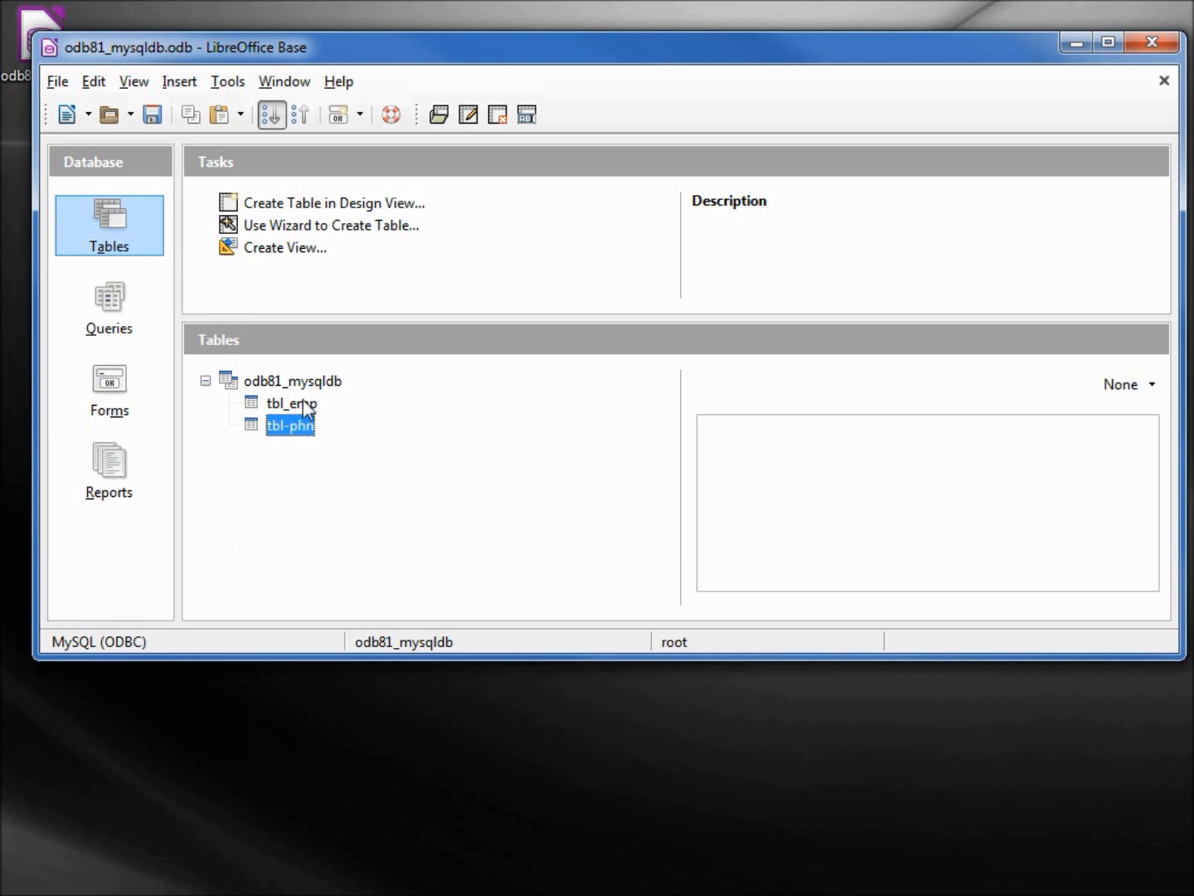
Start Relation Design via Tools and add tbl_emp and tbl-phn to the canvas.
click(228, 82)
click(261, 111)
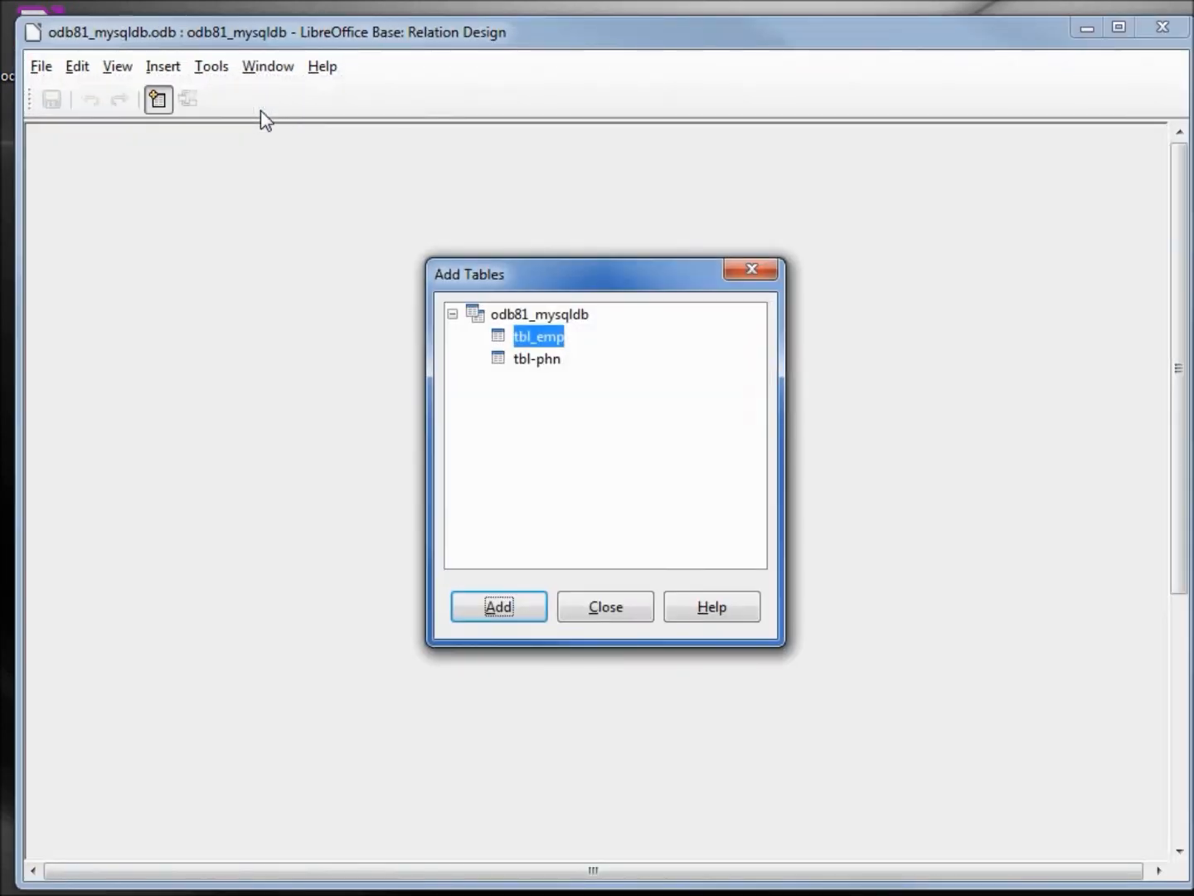
click(504, 607)
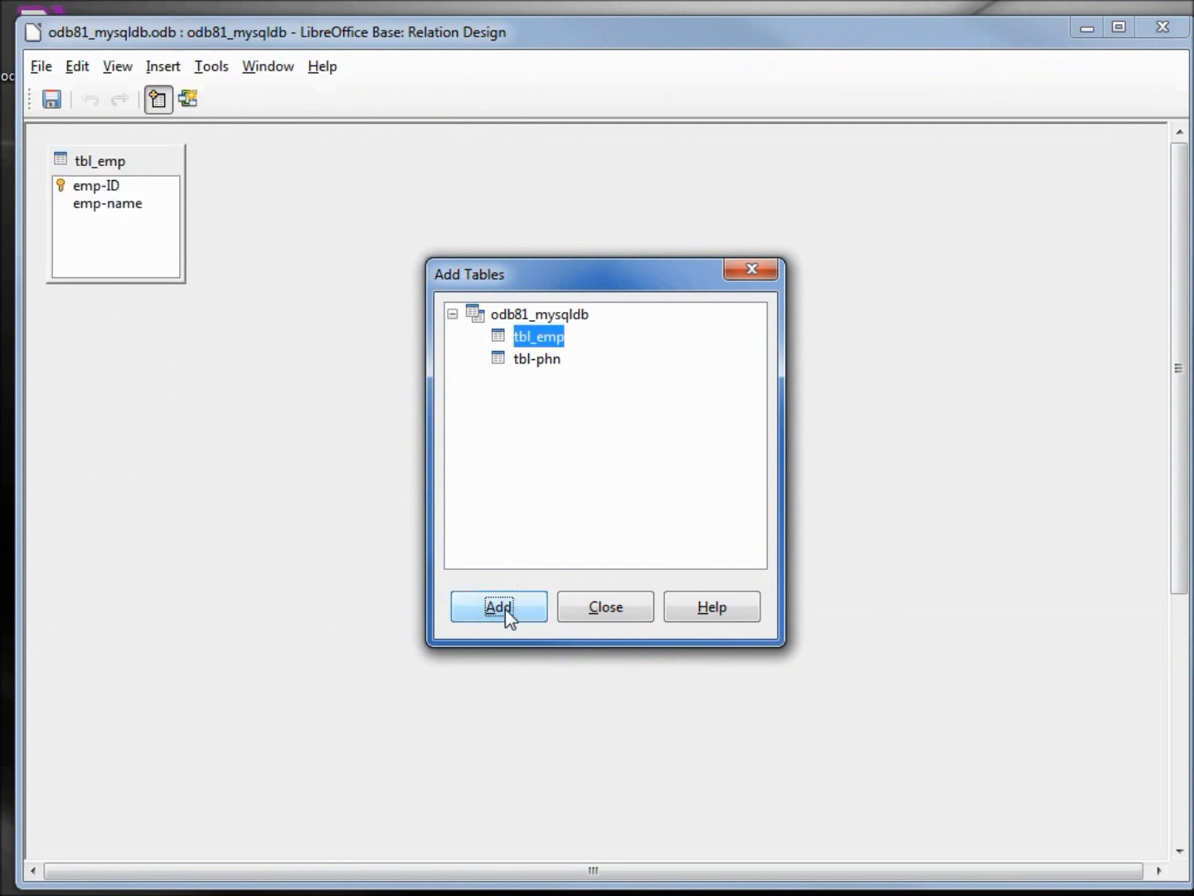
click(549, 364)
click(501, 607)
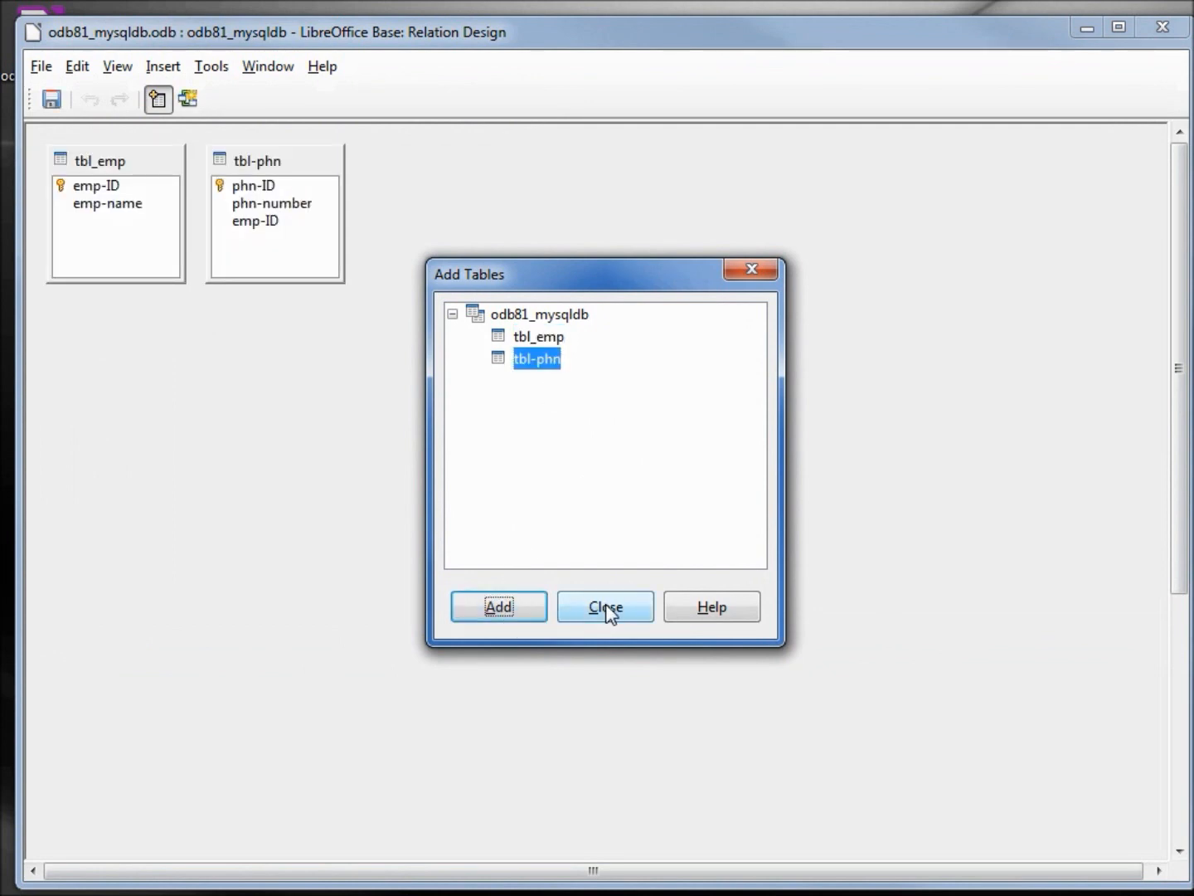
click(606, 609)
Reposition tbl-phn, link tbl_emp emp-ID to tbl-phn emp-ID one-to-many and save.
click(133, 234)
drag(267, 161, 403, 168)
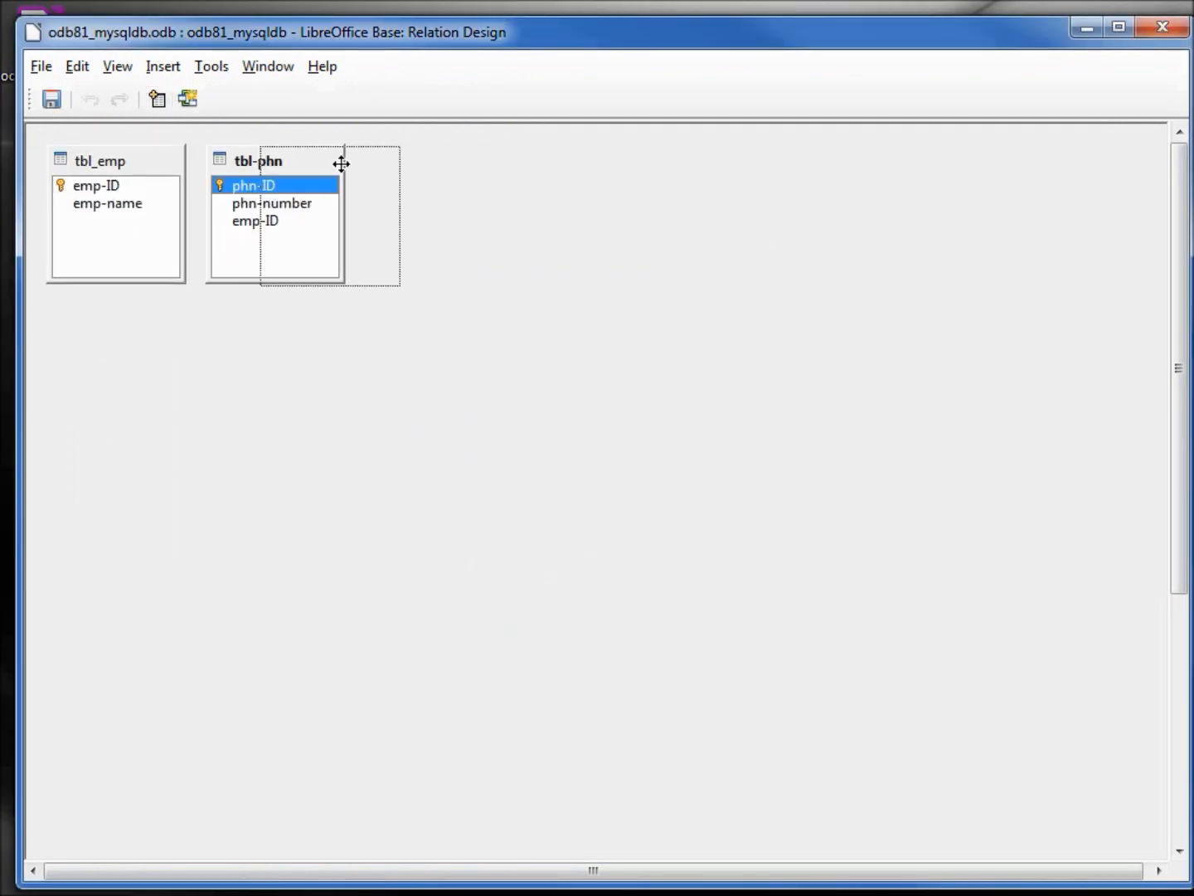
click(374, 232)
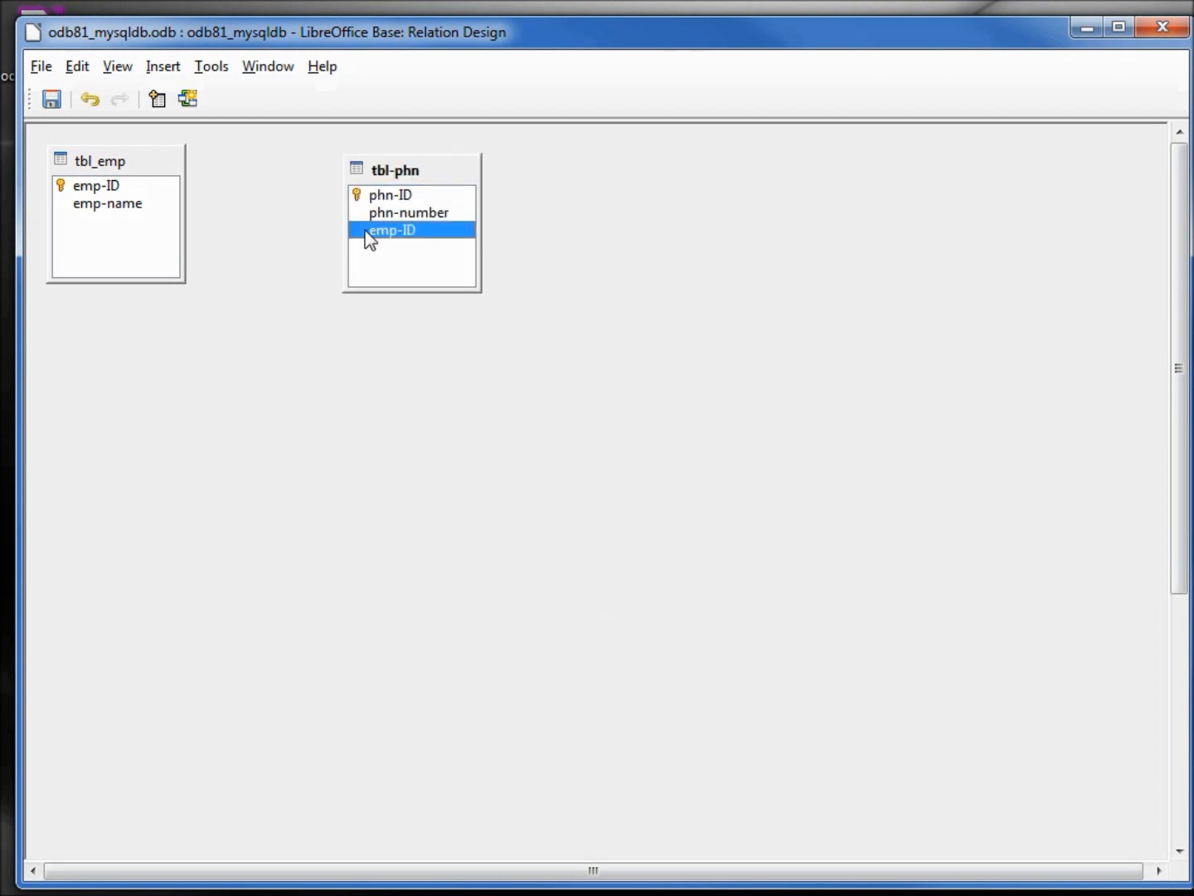
click(107, 192)
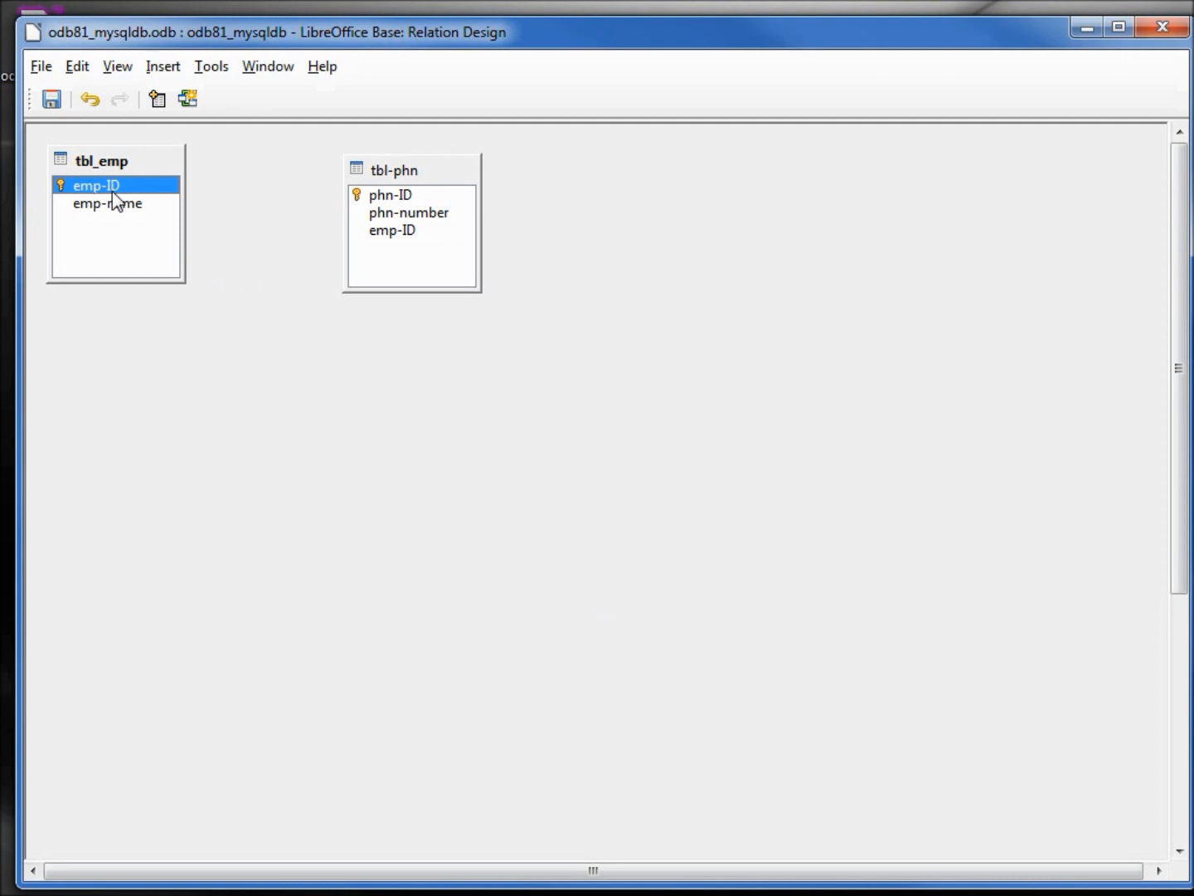
drag(113, 200, 375, 238)
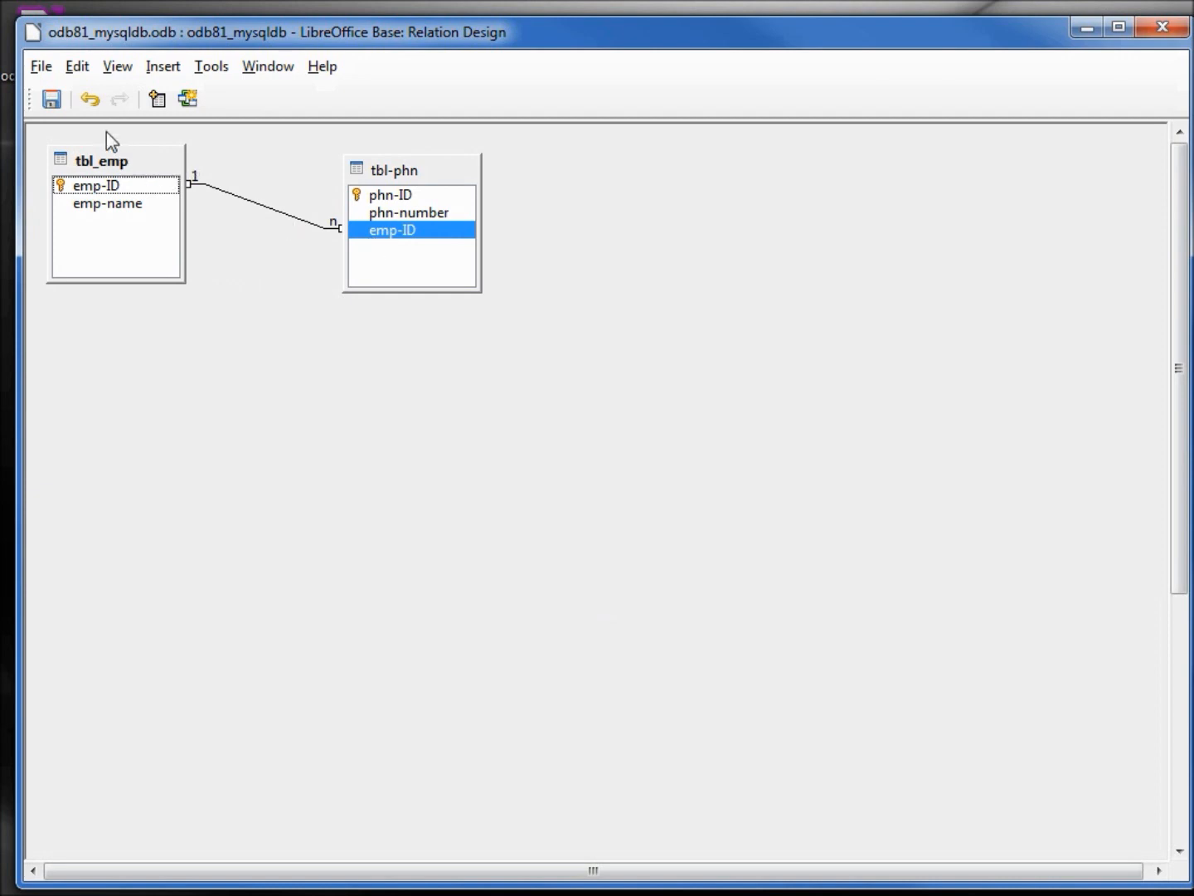
click(51, 99)
Close Relation Design, switch to Forms and launch the Form Wizard.
click(1158, 31)
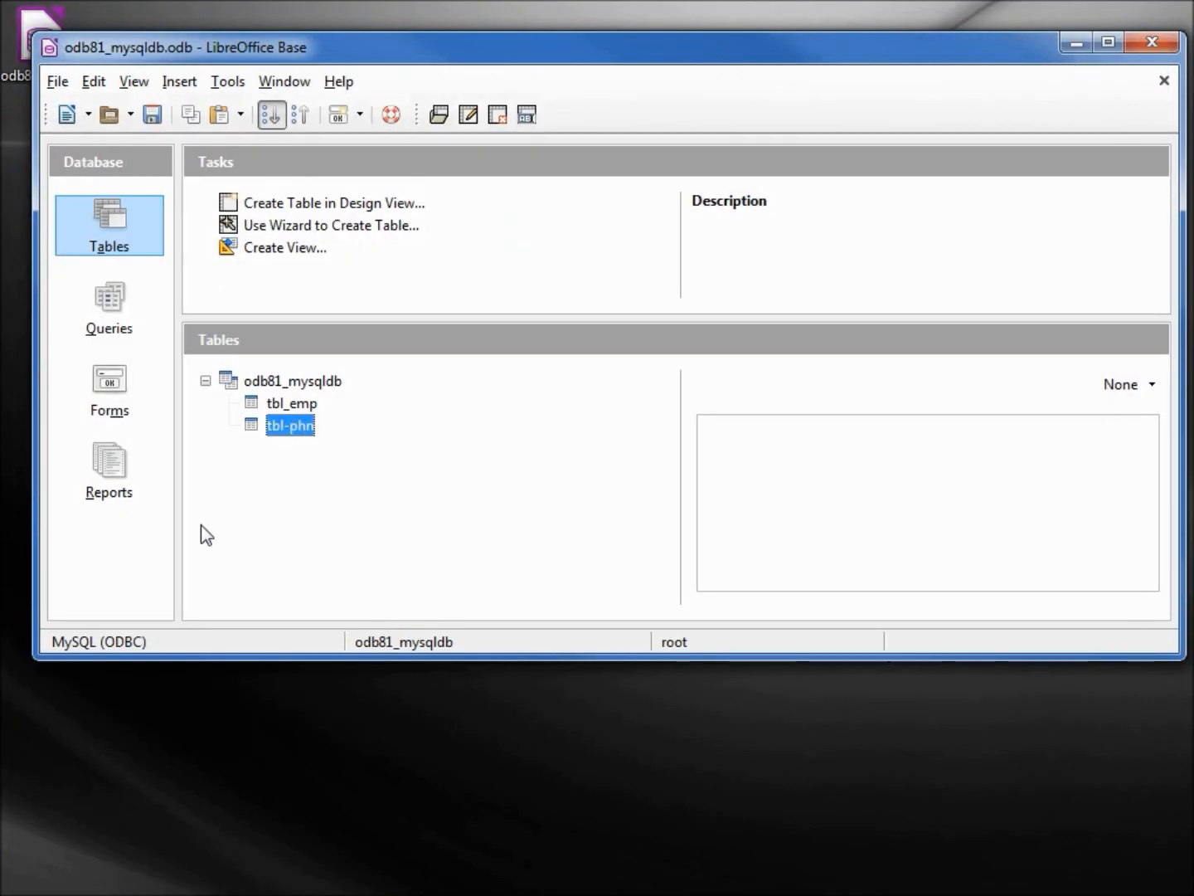
click(104, 387)
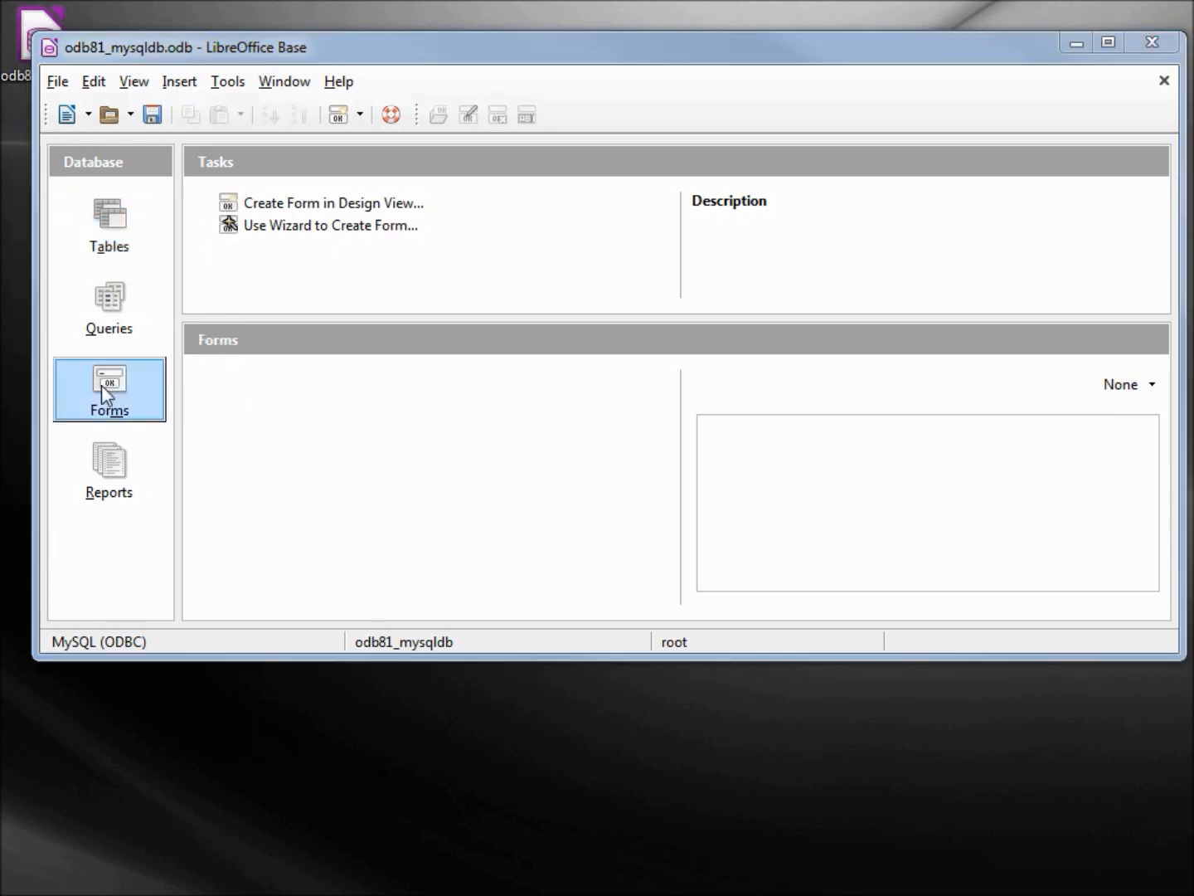
click(299, 225)
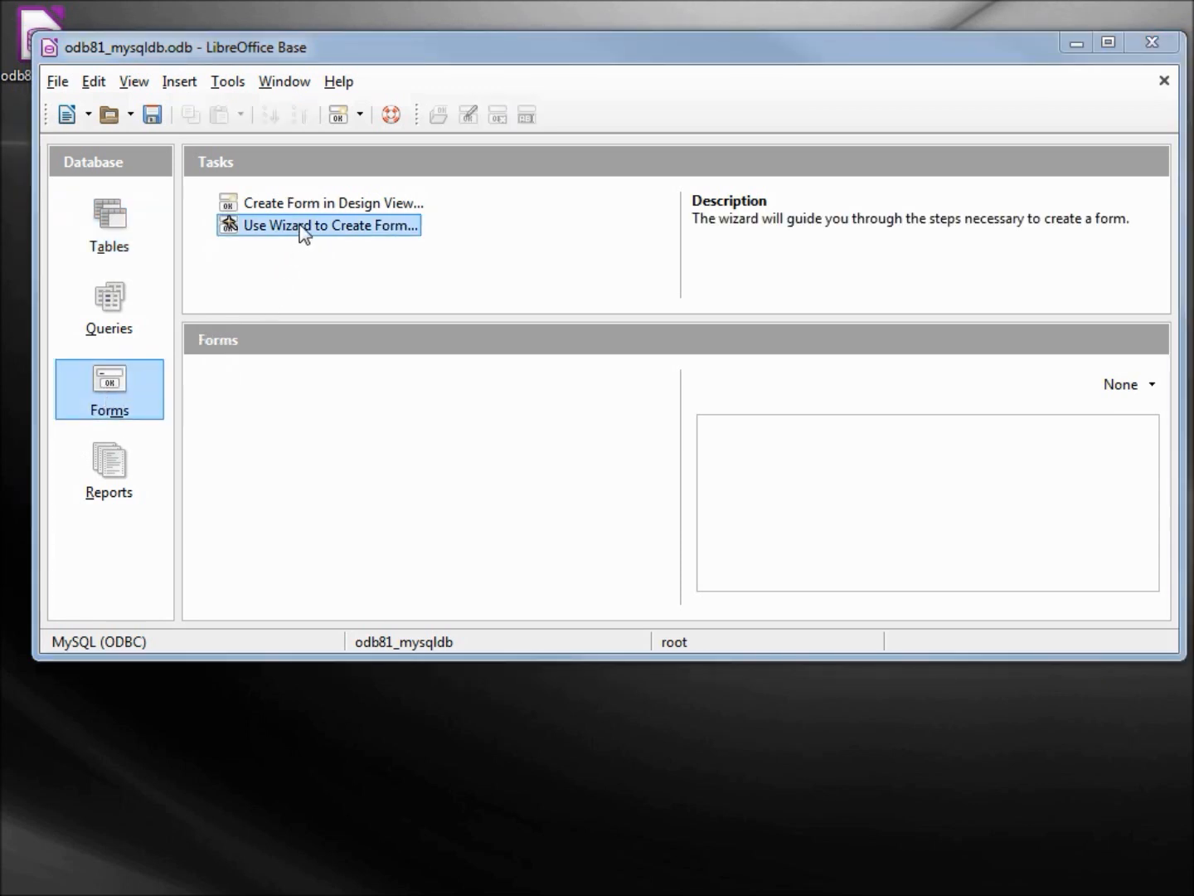
click(302, 228)
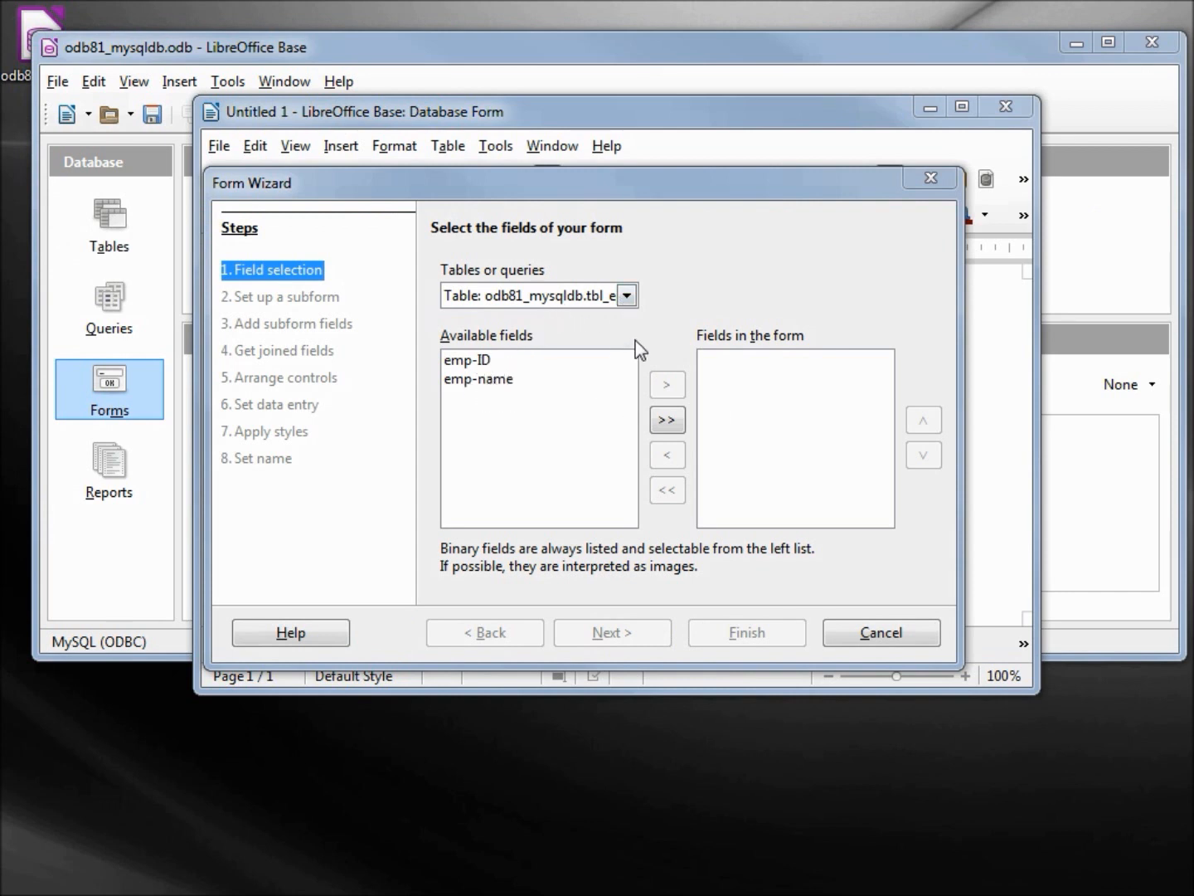
Add both tbl_emp fields and enable a subform based on the existing tbl-phn relation.
click(669, 422)
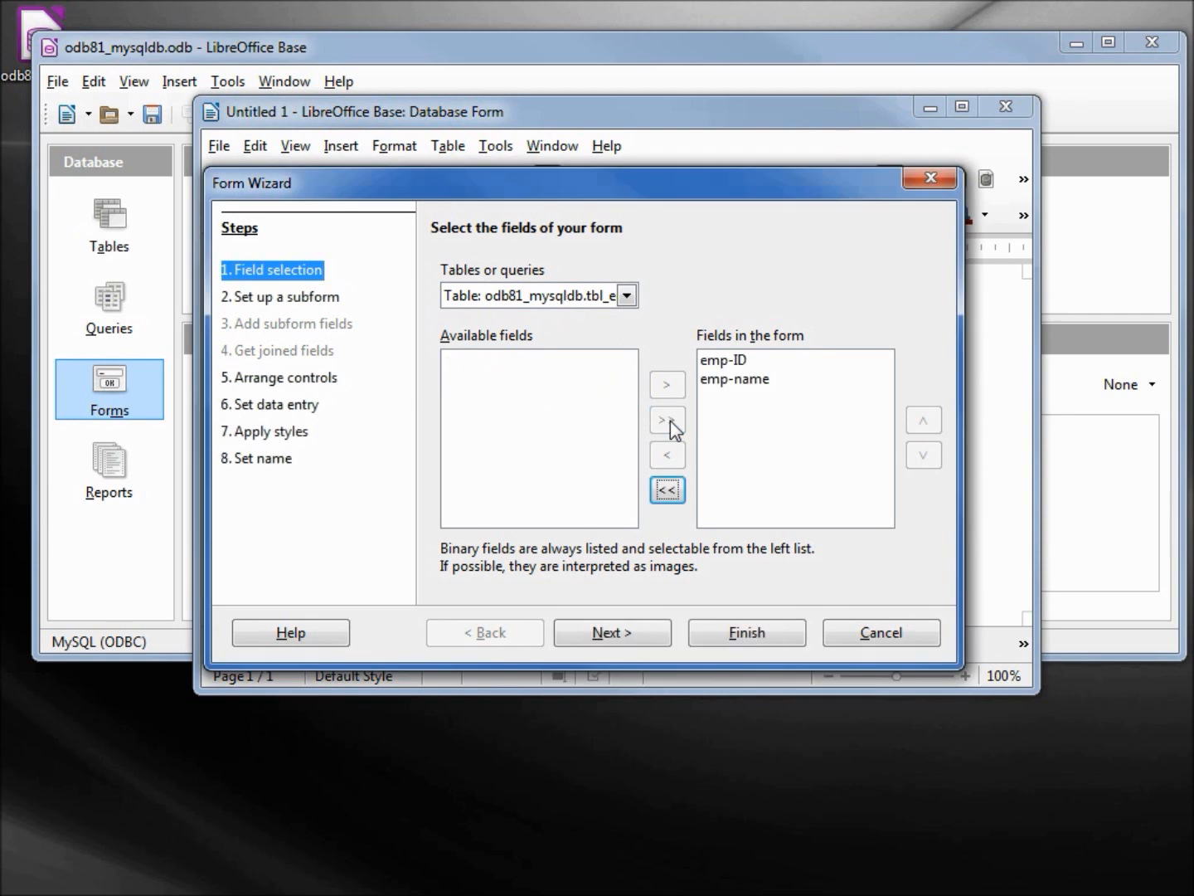
click(612, 635)
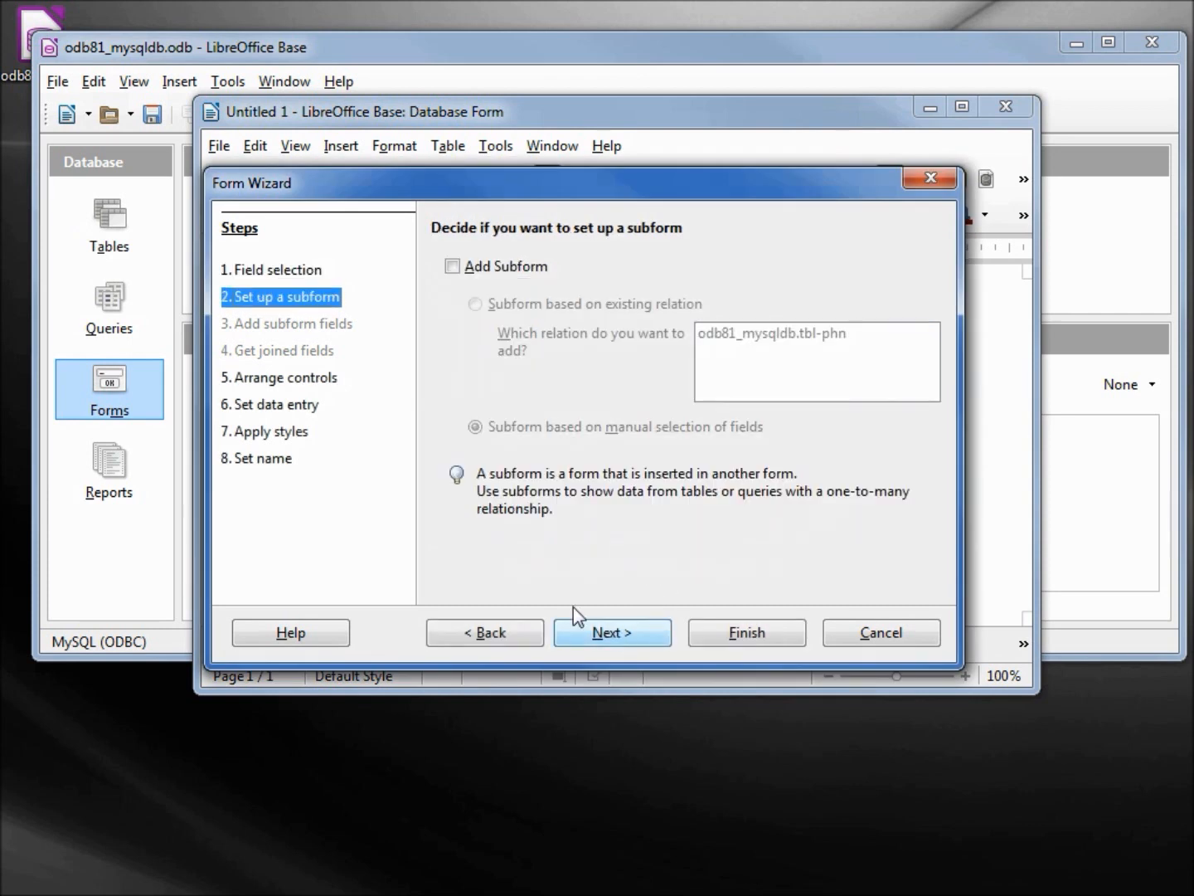
click(452, 267)
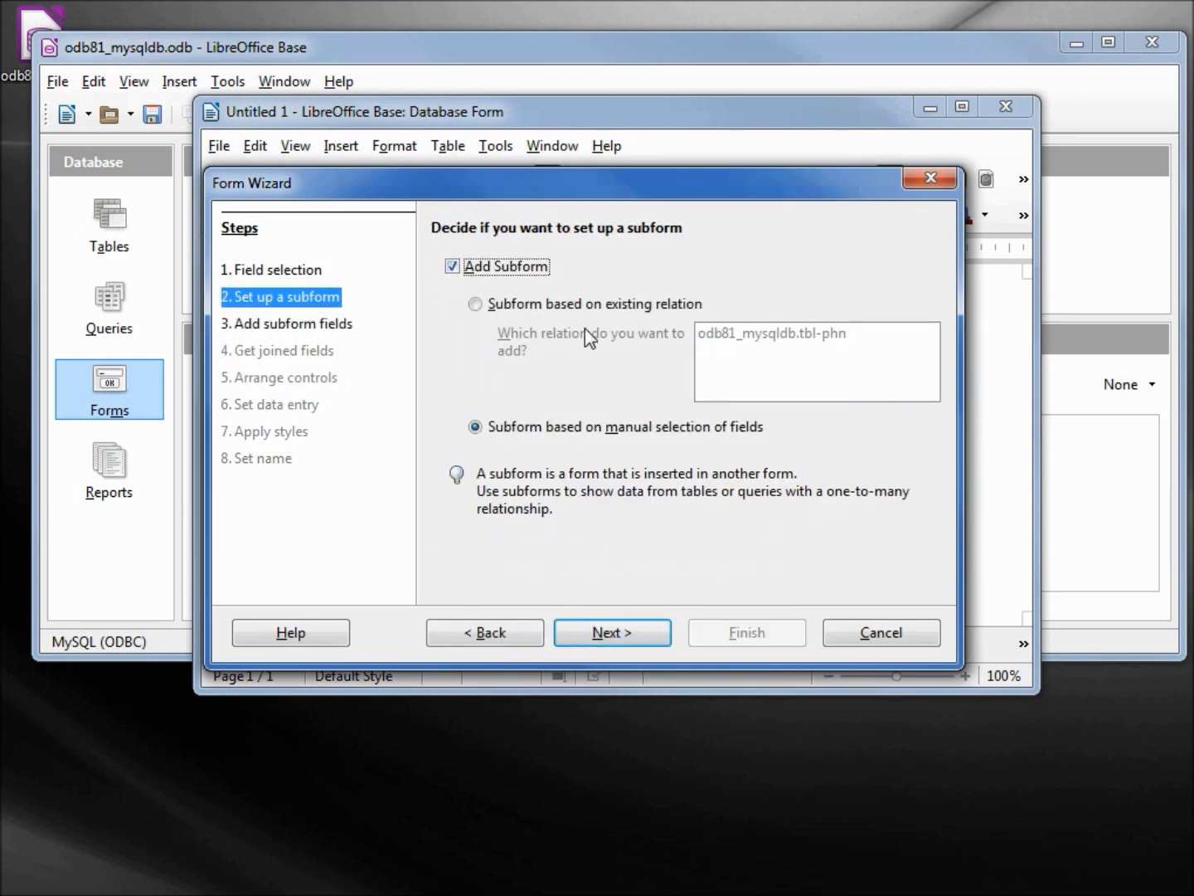
click(482, 306)
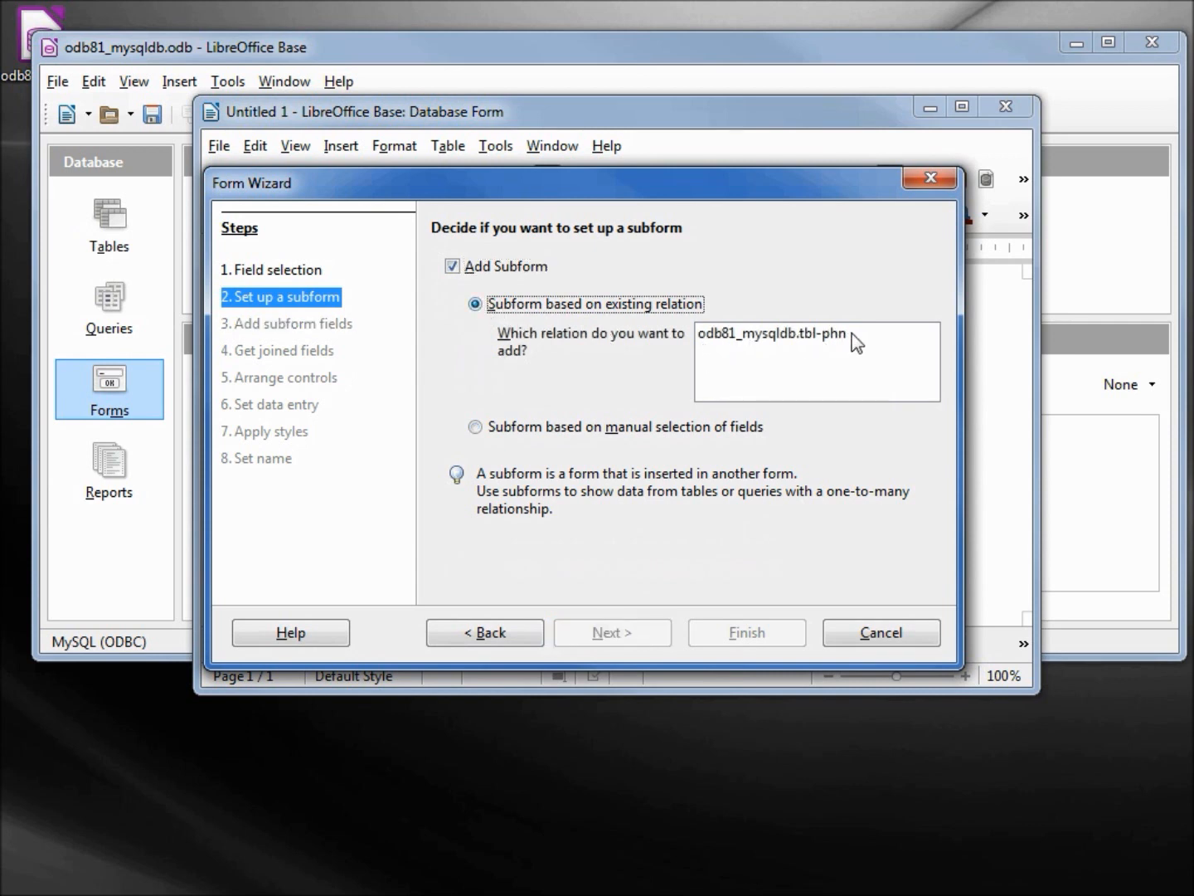
click(811, 346)
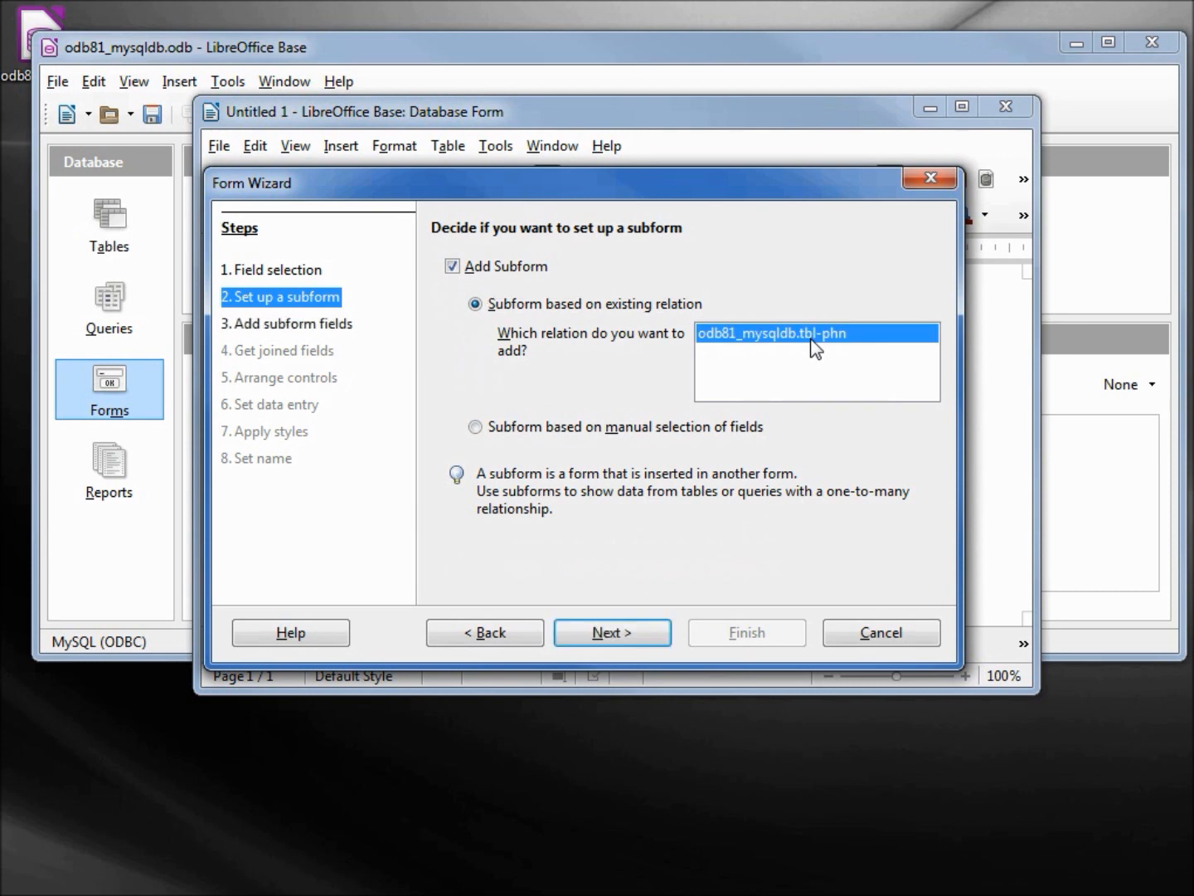
click(638, 642)
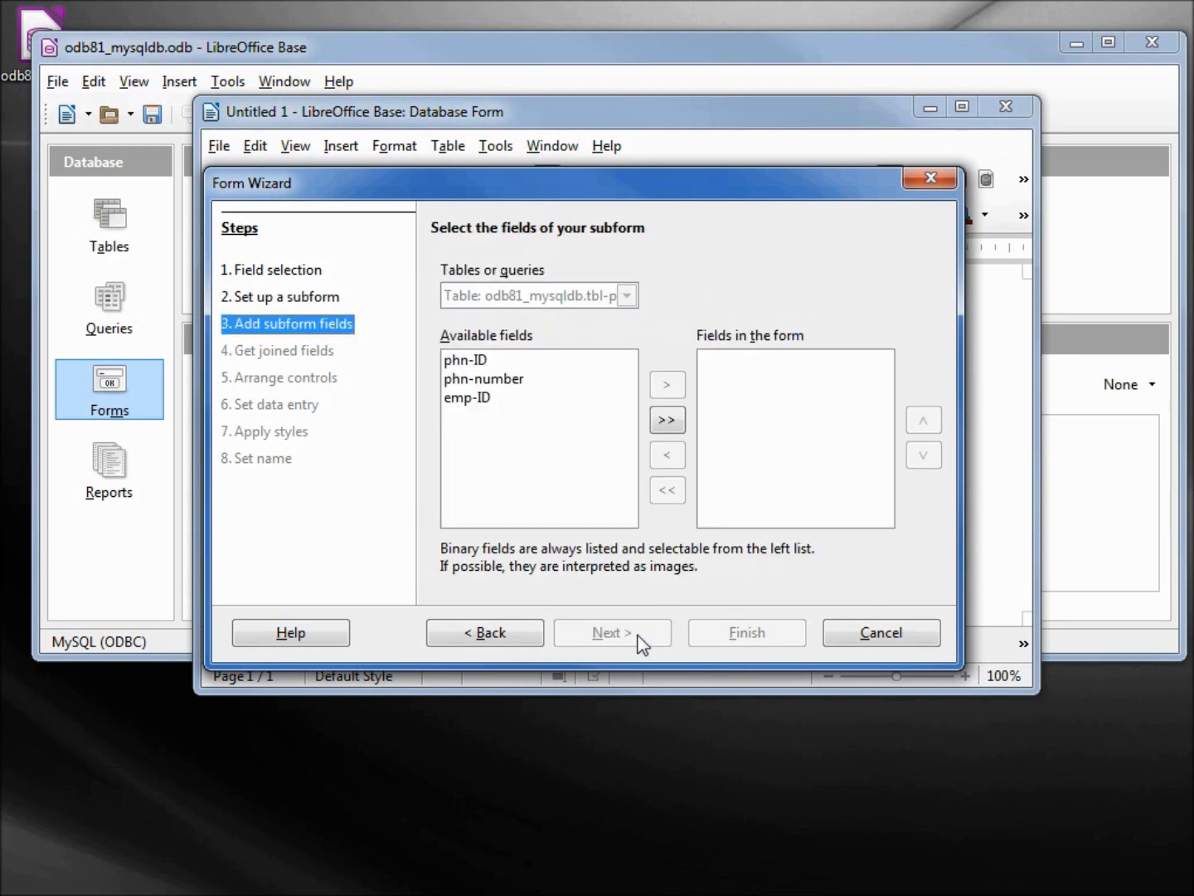
Include all three tbl-phn fields in the subform and continue to control arrangement.
click(663, 422)
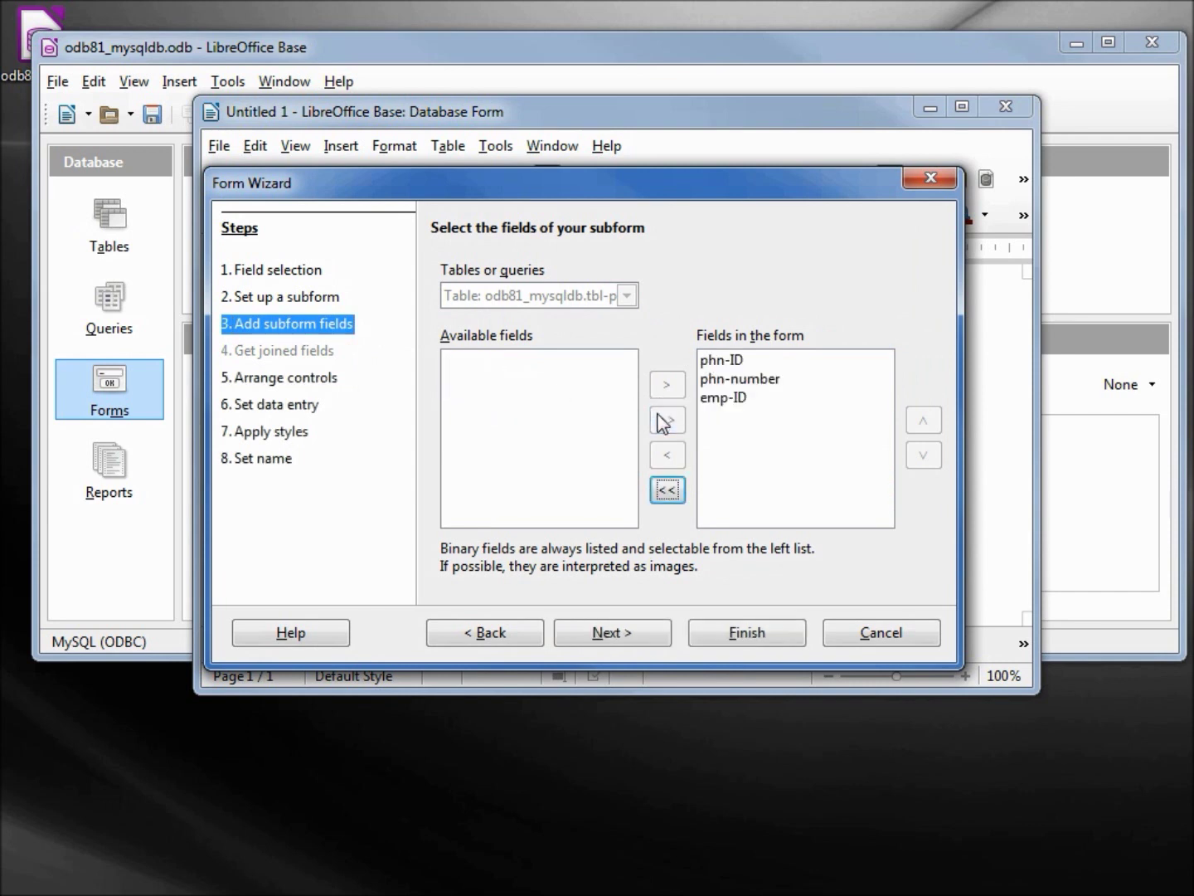
click(617, 642)
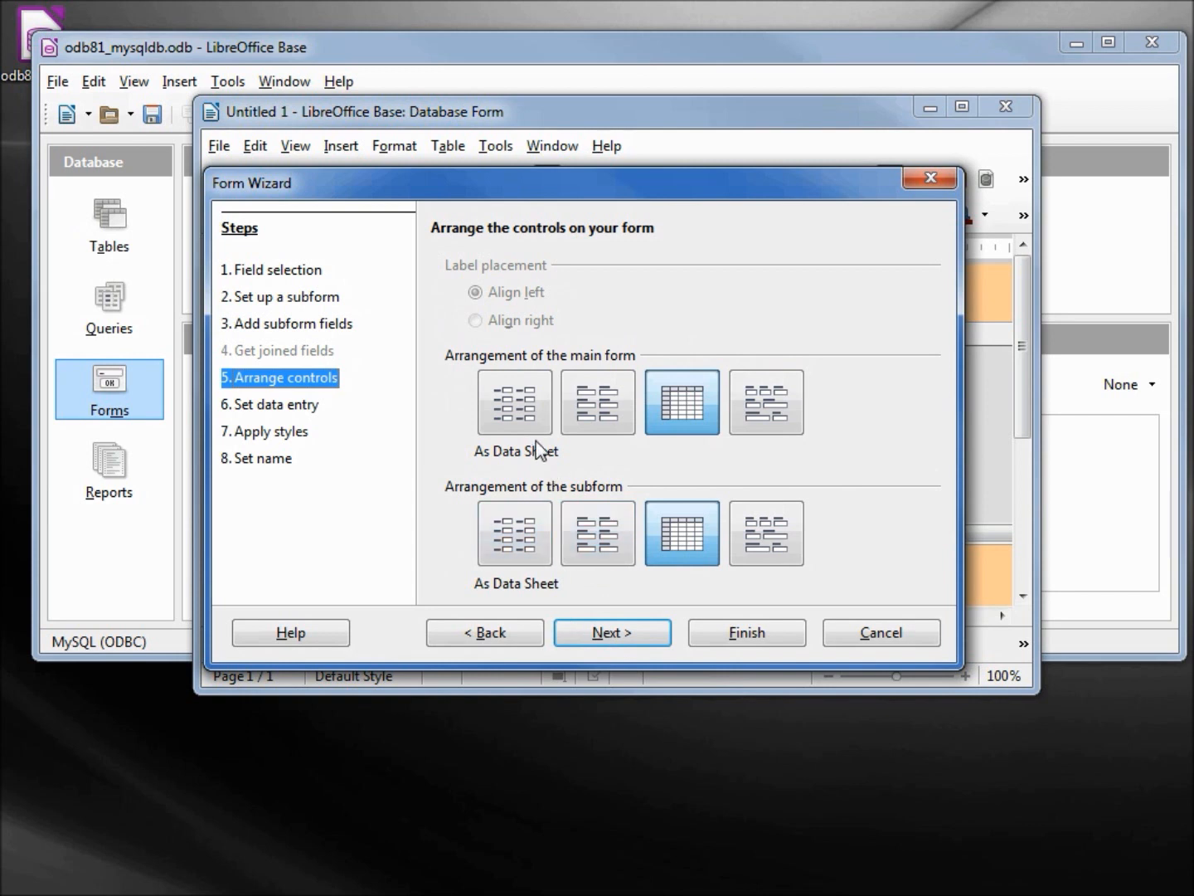
Lay out the main form in labelled columns, keep default settings and finish the wizard.
click(505, 397)
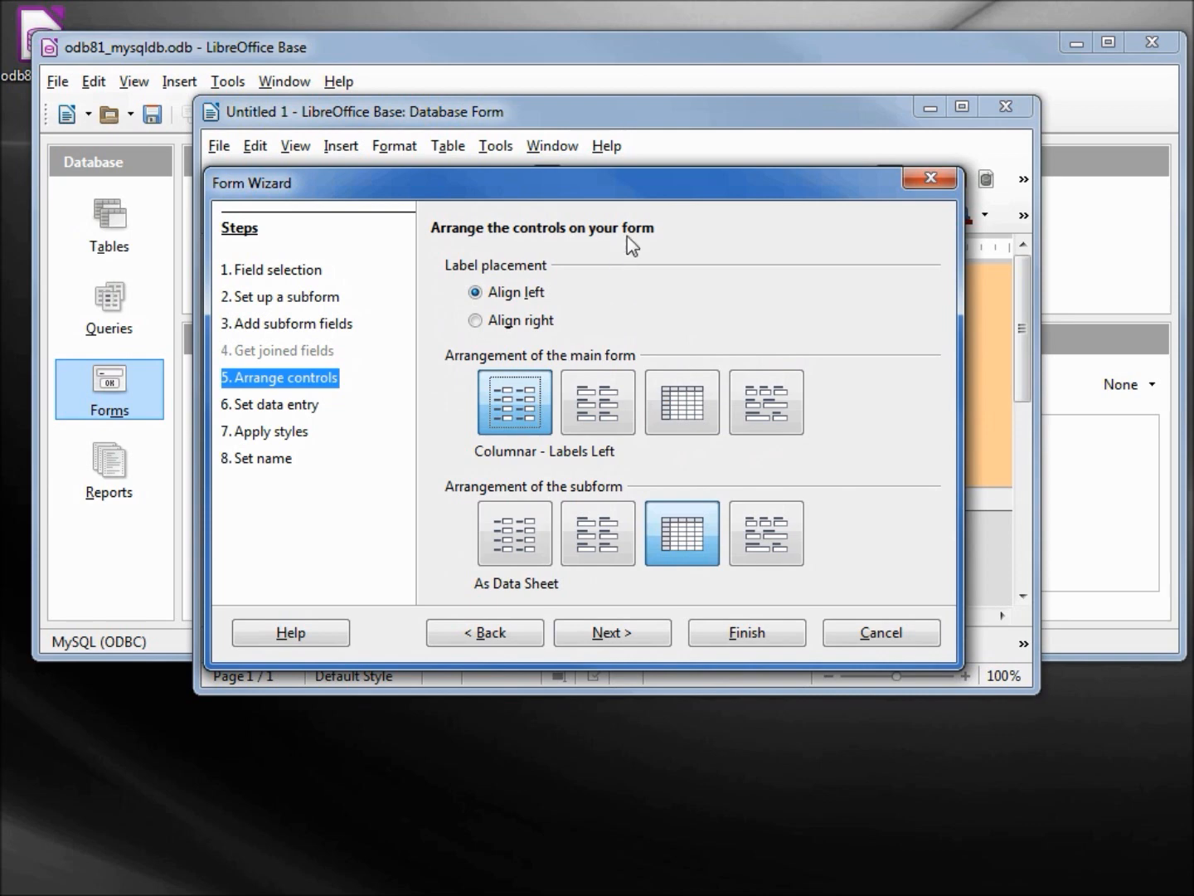
mouse_move(650, 192)
mouse_down()
mouse_move(609, 582)
mouse_move(640, 178)
mouse_up()
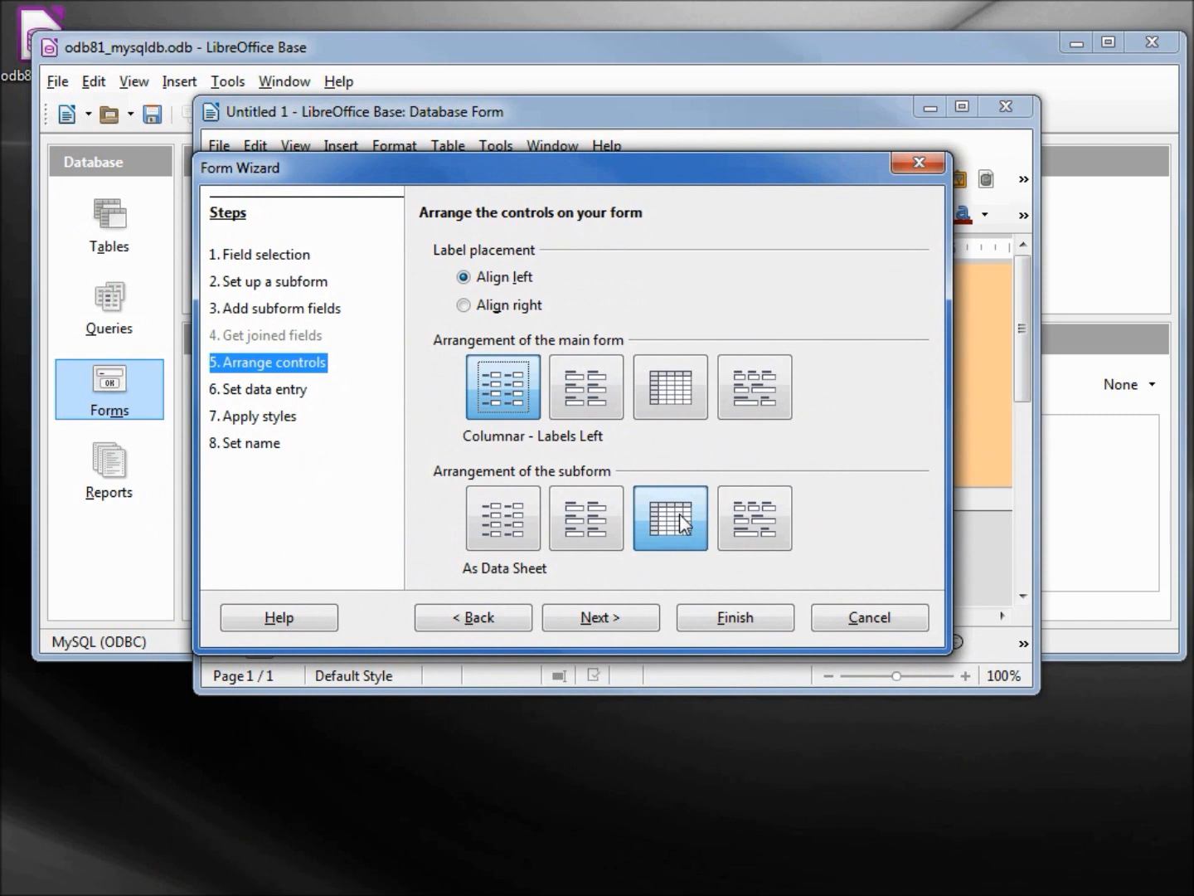
click(616, 625)
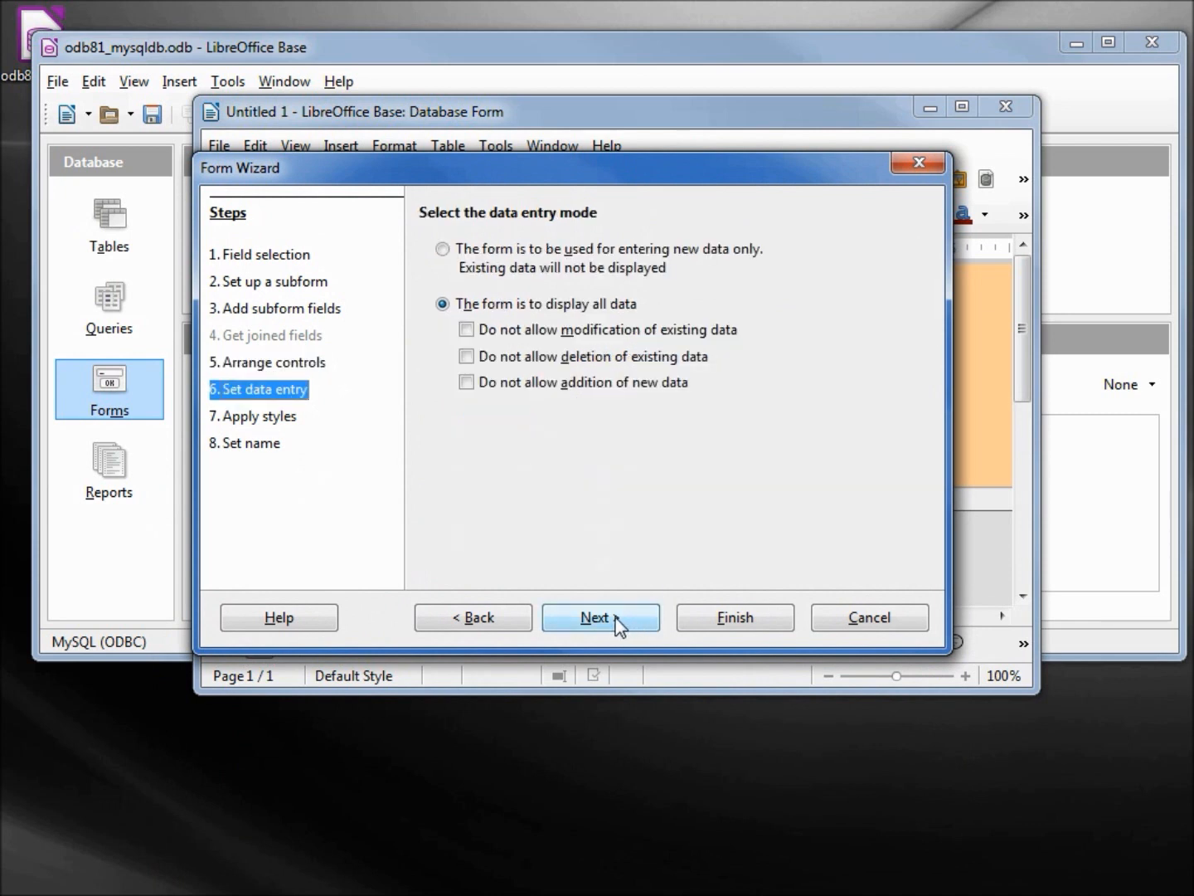
click(618, 625)
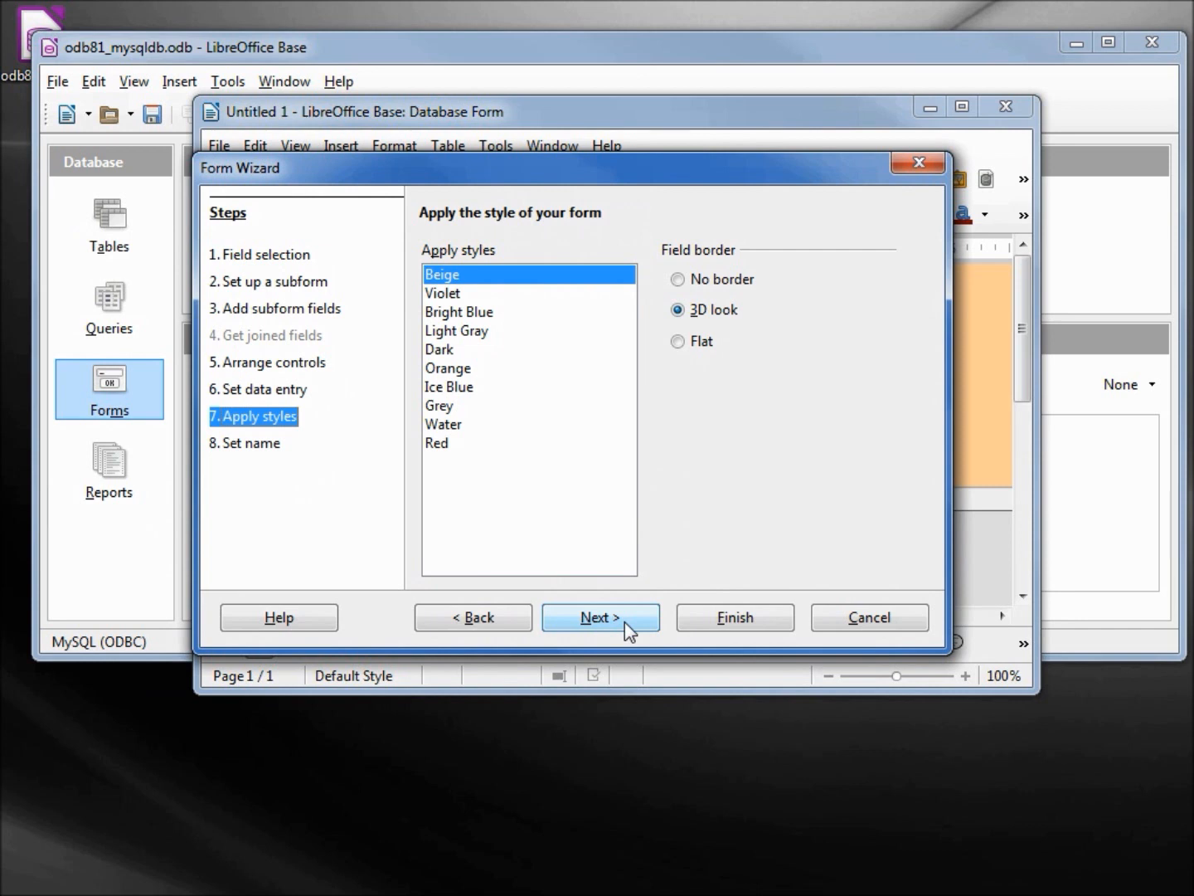
click(624, 622)
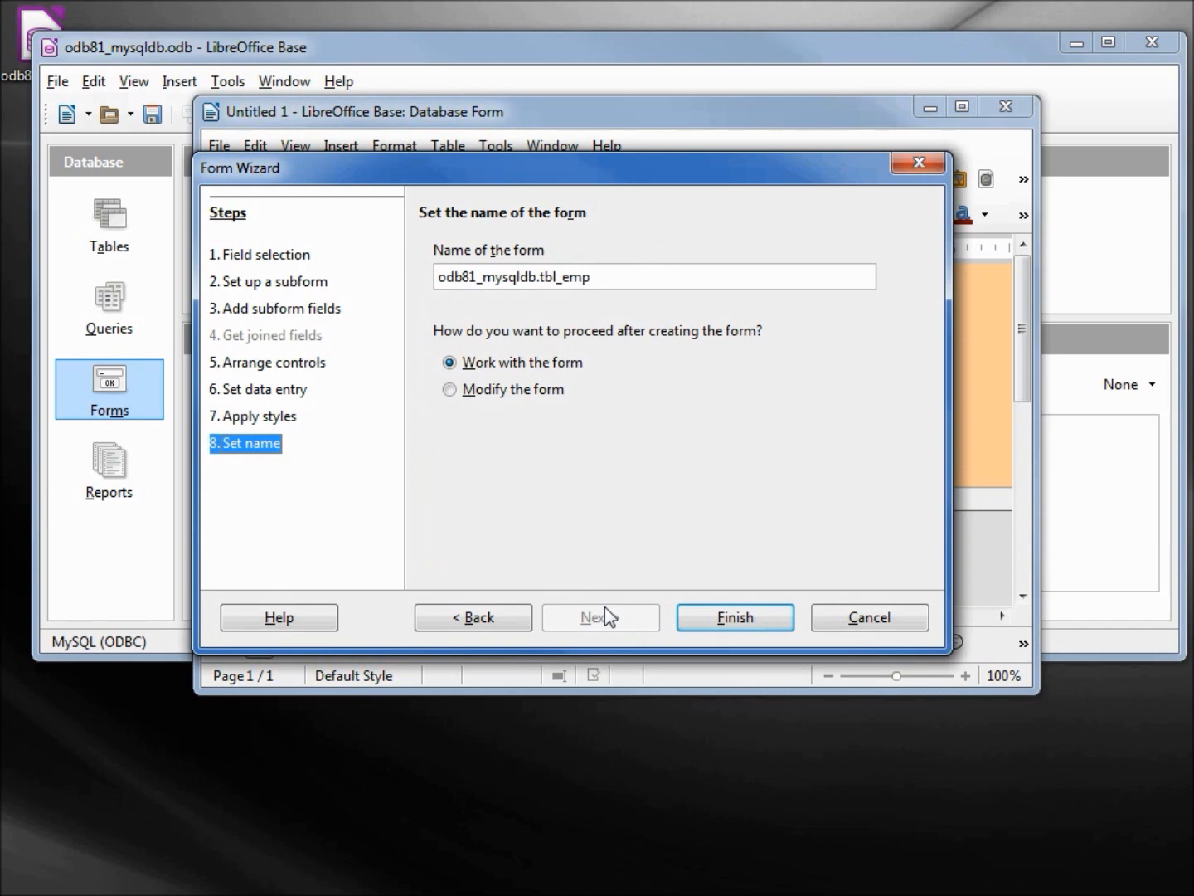
click(739, 618)
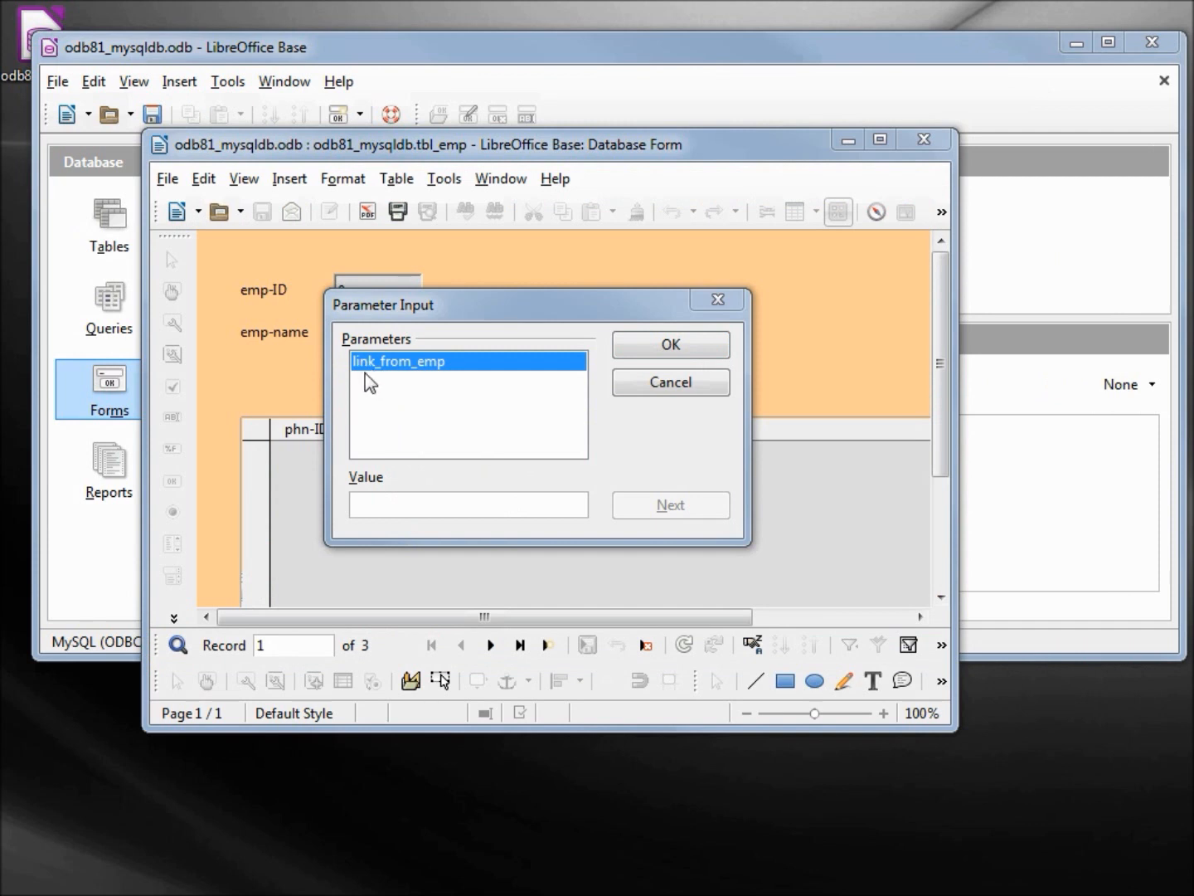
Cancel the Parameter Input prompt and close the new form window.
click(671, 383)
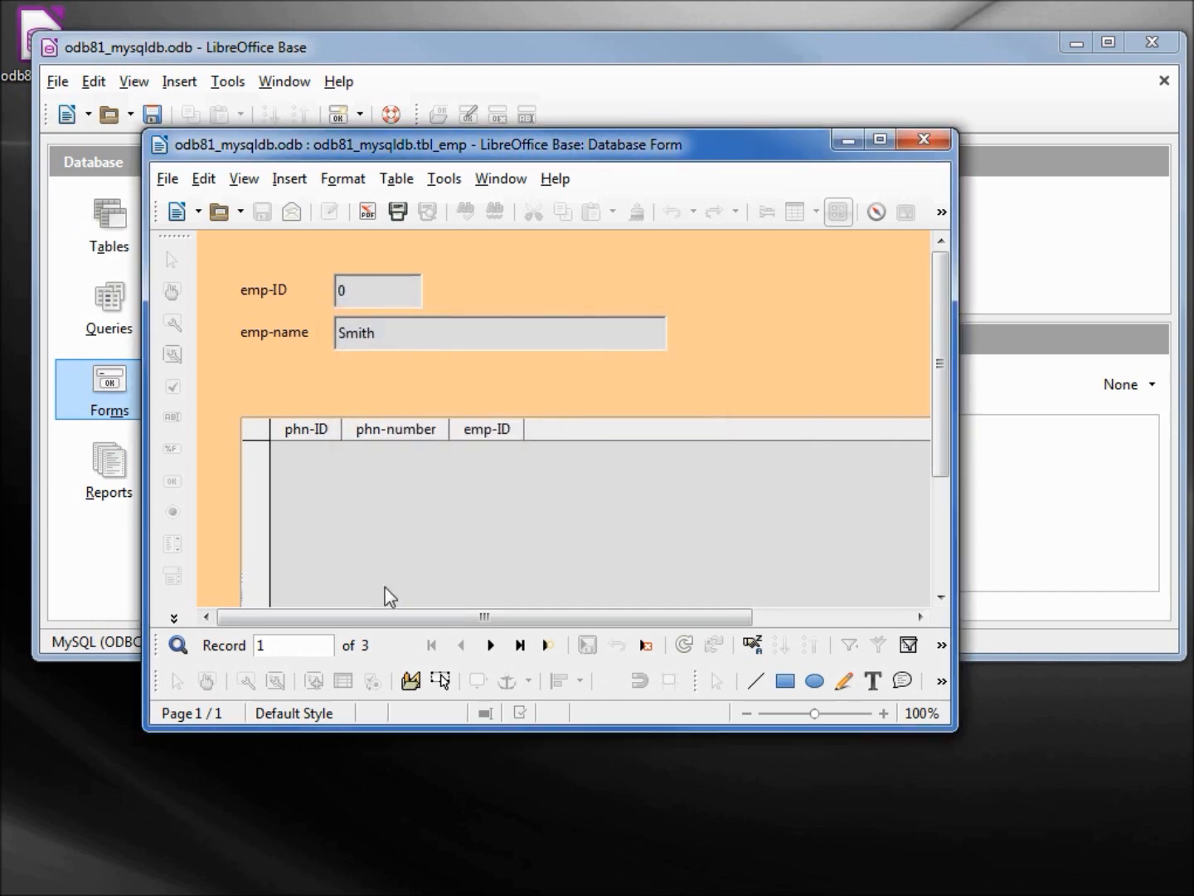
click(907, 138)
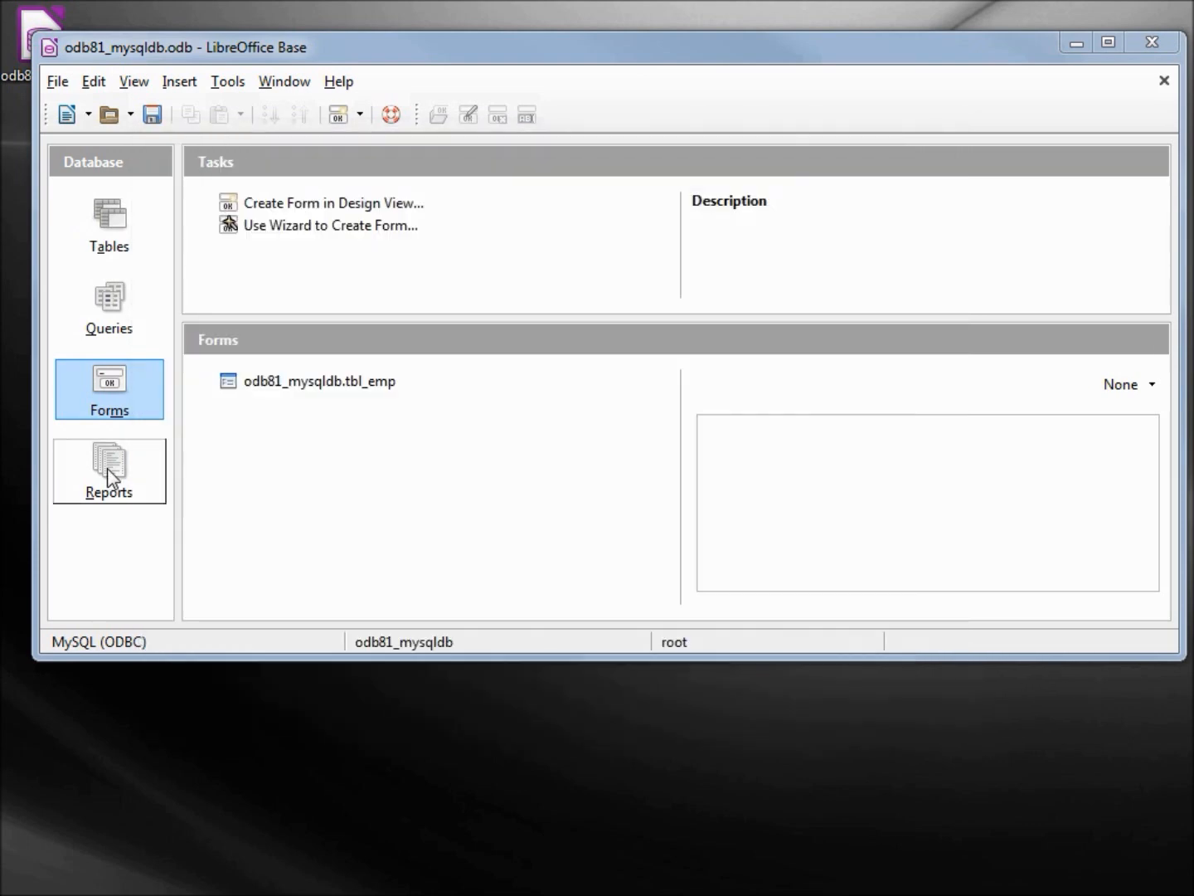
Edit the tbl_emp form and inspect the SubForm's Data link master/slave fields on emp-ID.
right_click(329, 382)
click(386, 483)
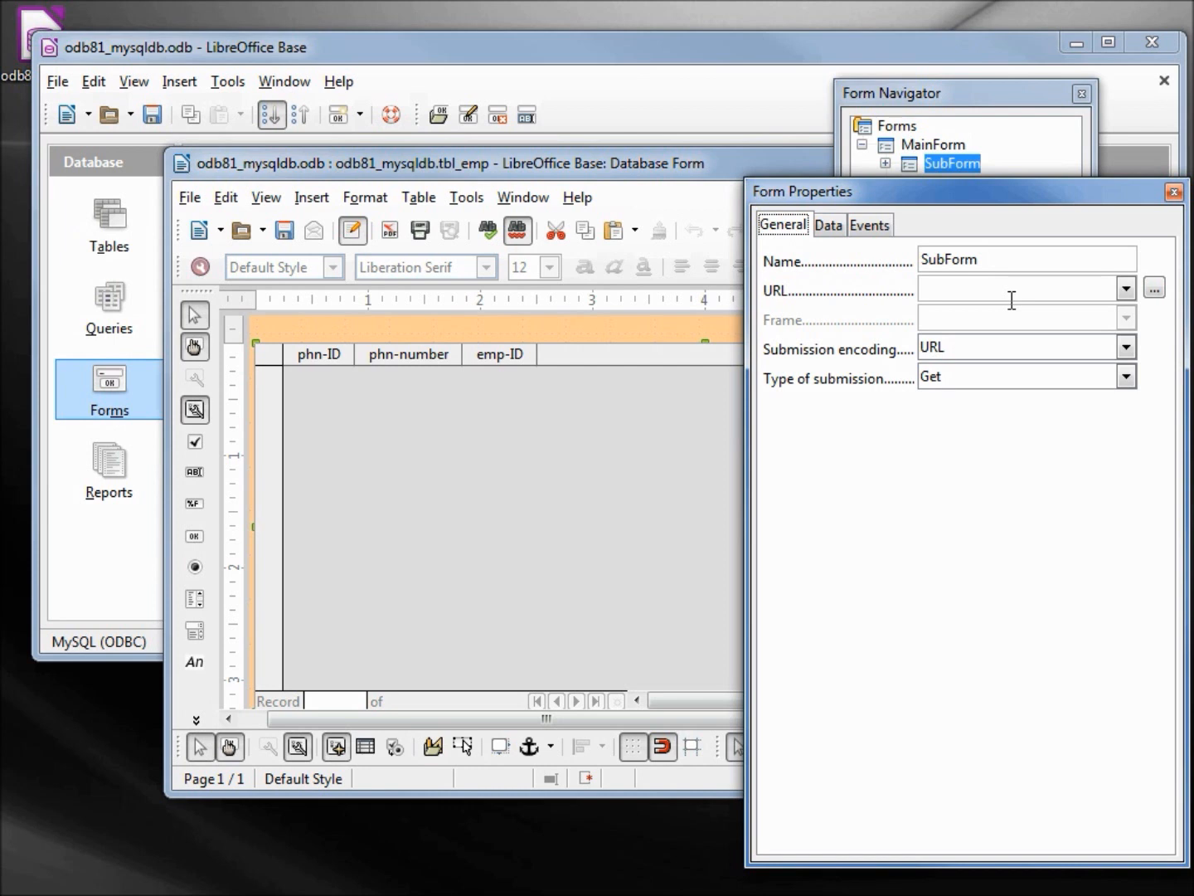
click(828, 225)
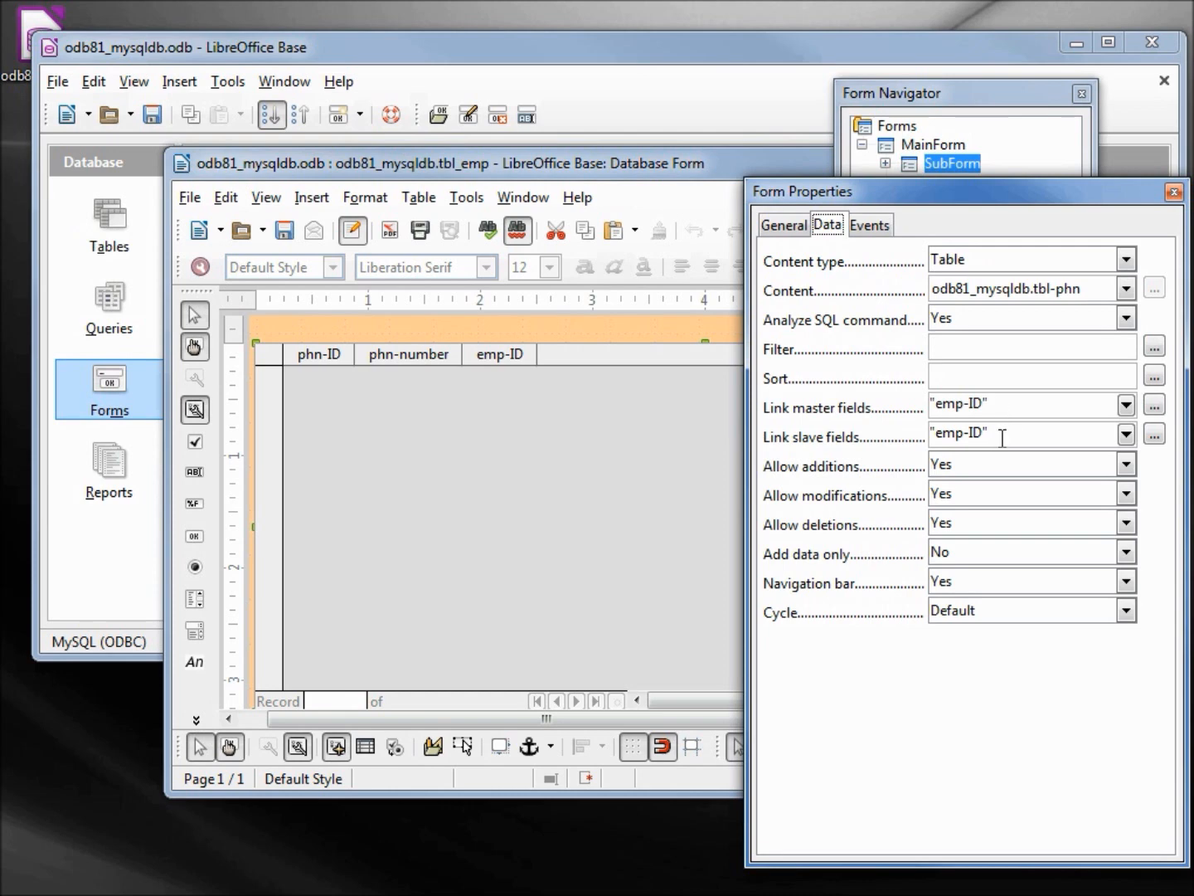
click(1154, 404)
Close the link fields dialog, Properties and Form Navigator without changes.
click(1172, 477)
click(1174, 191)
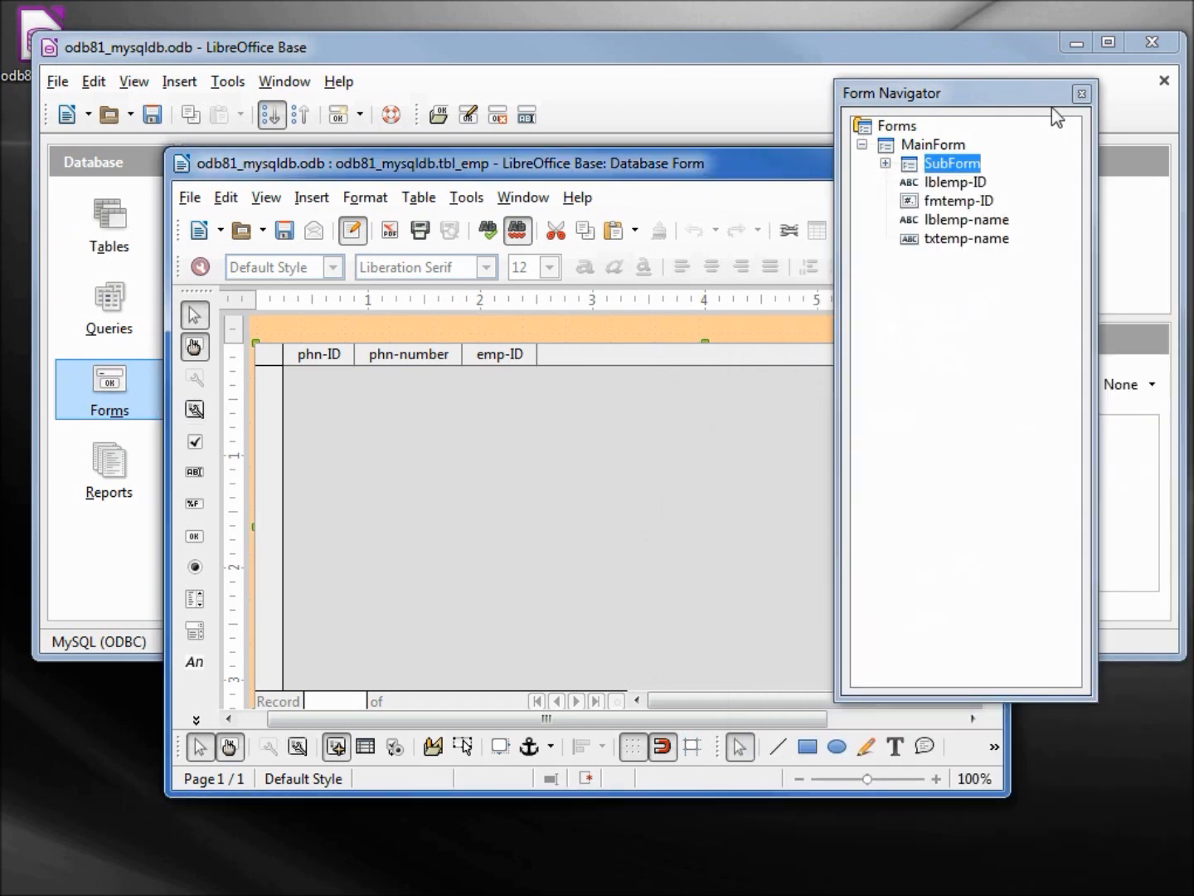
click(1082, 94)
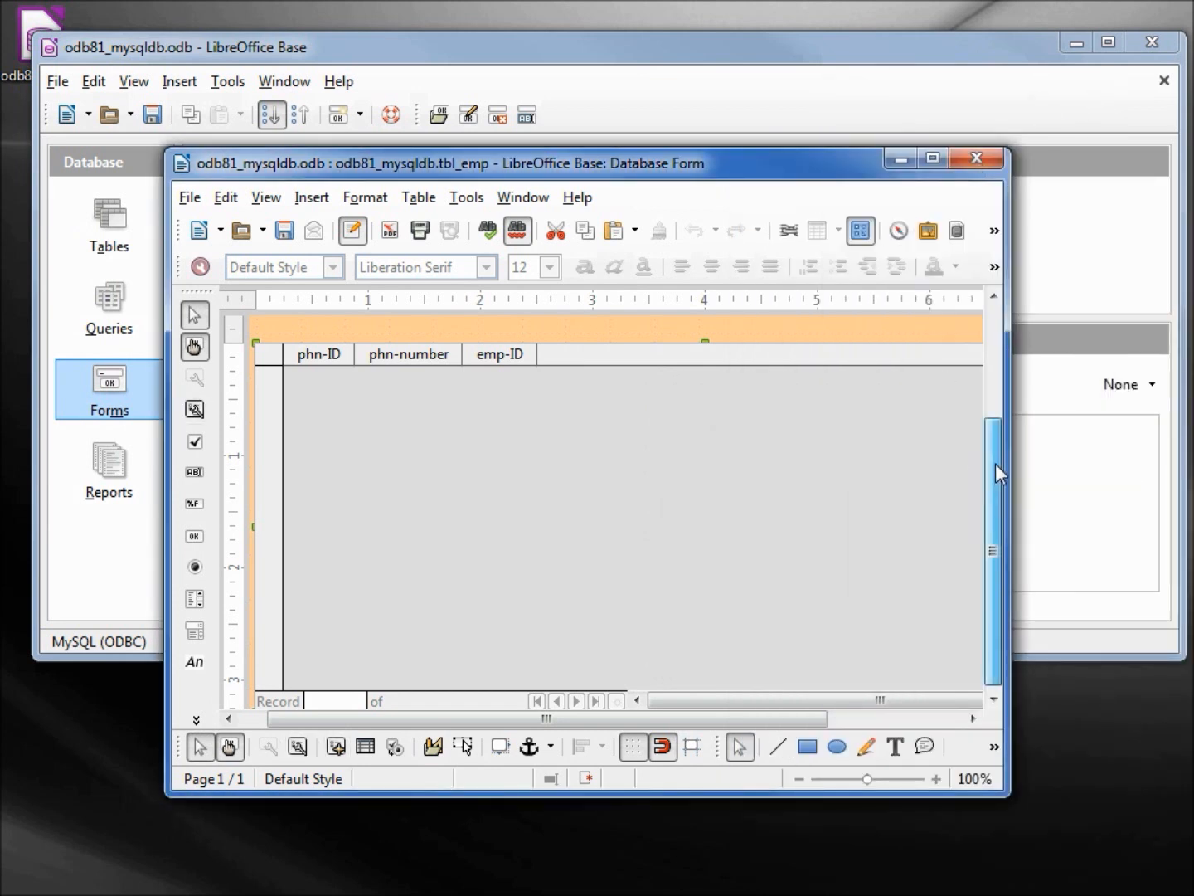
drag(995, 463, 995, 297)
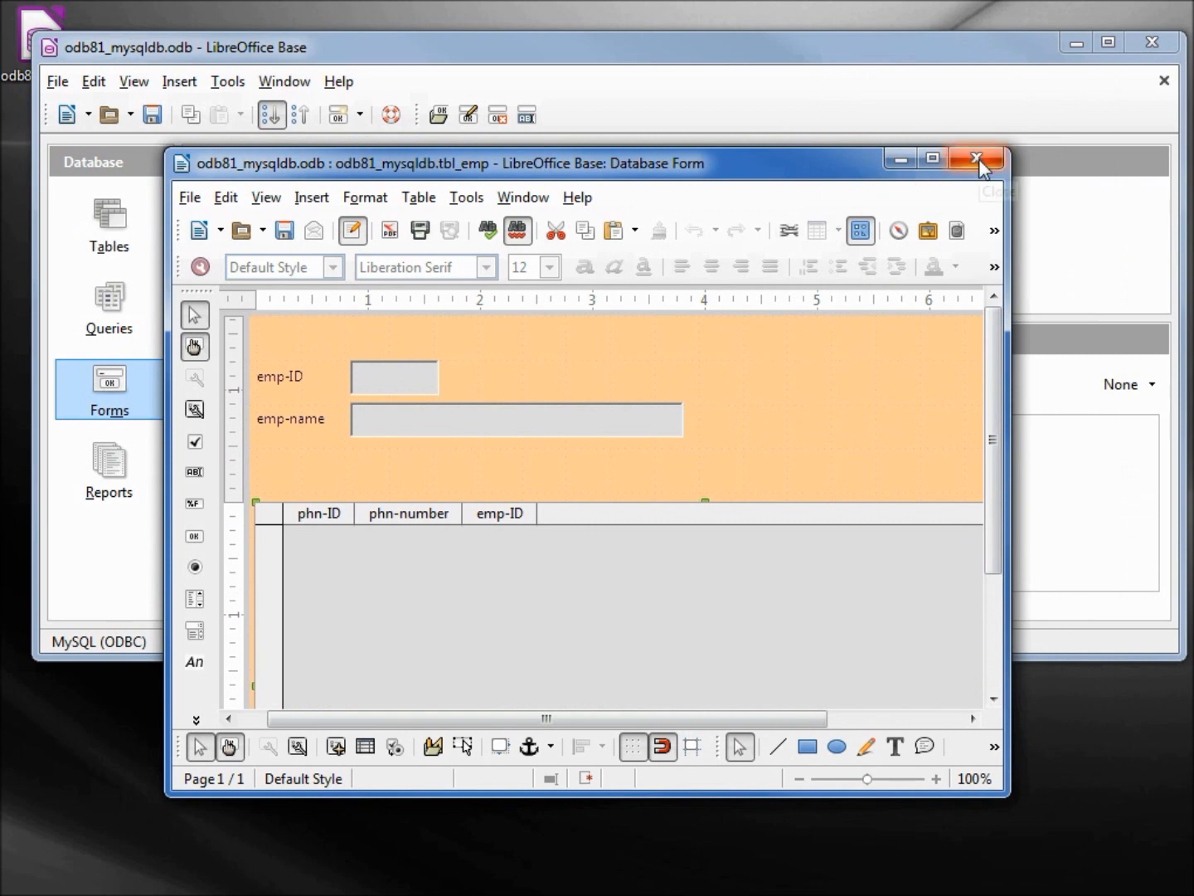
Delete the SubForm with its phone grid via Form Navigator, leaving emp-ID and emp-name.
click(334, 747)
click(936, 169)
right_click(935, 172)
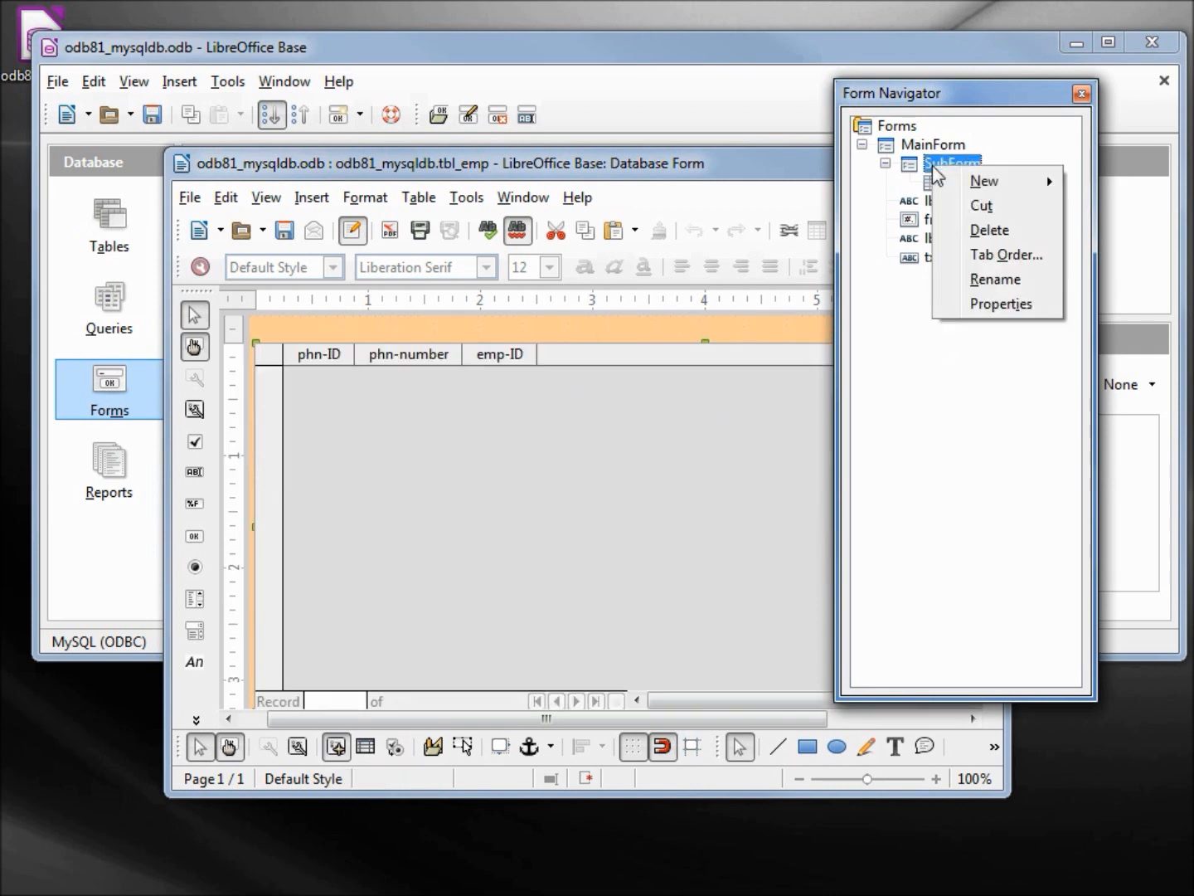
click(989, 229)
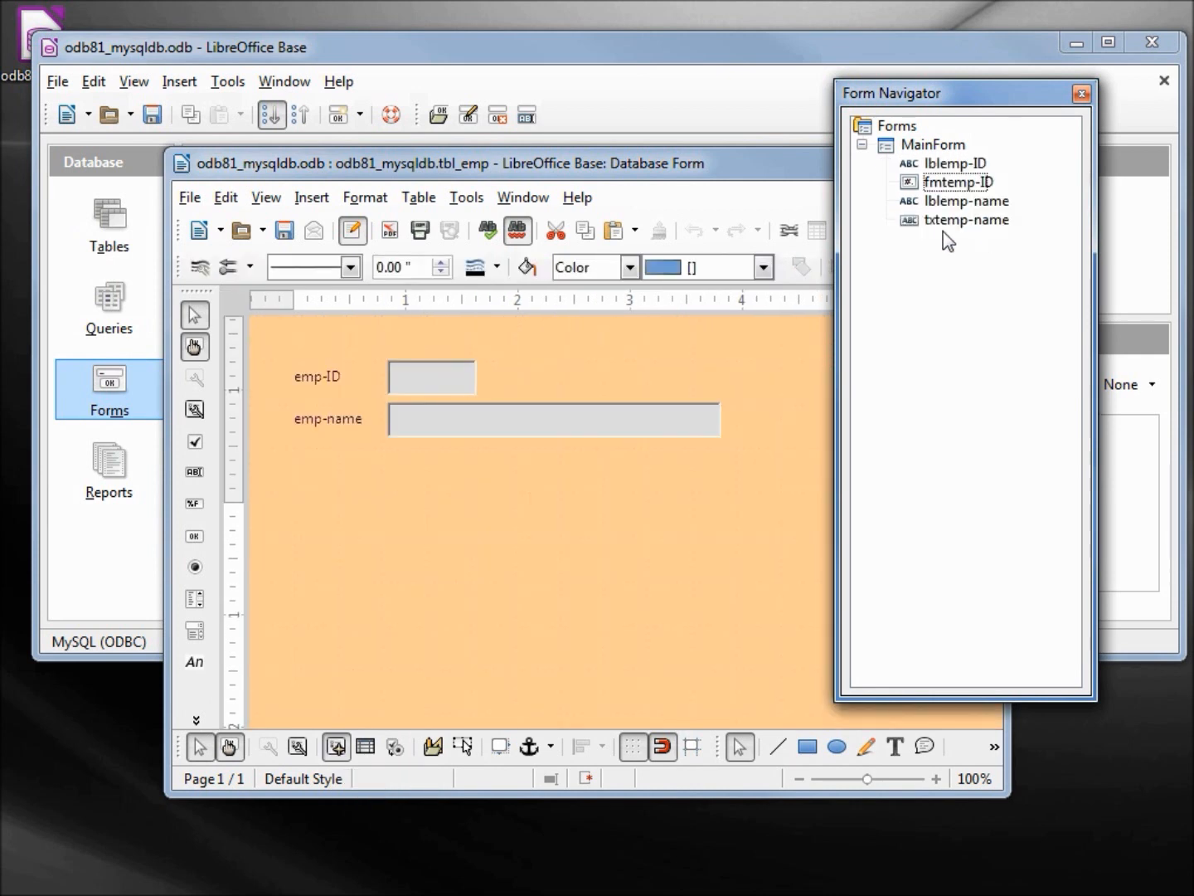
click(954, 164)
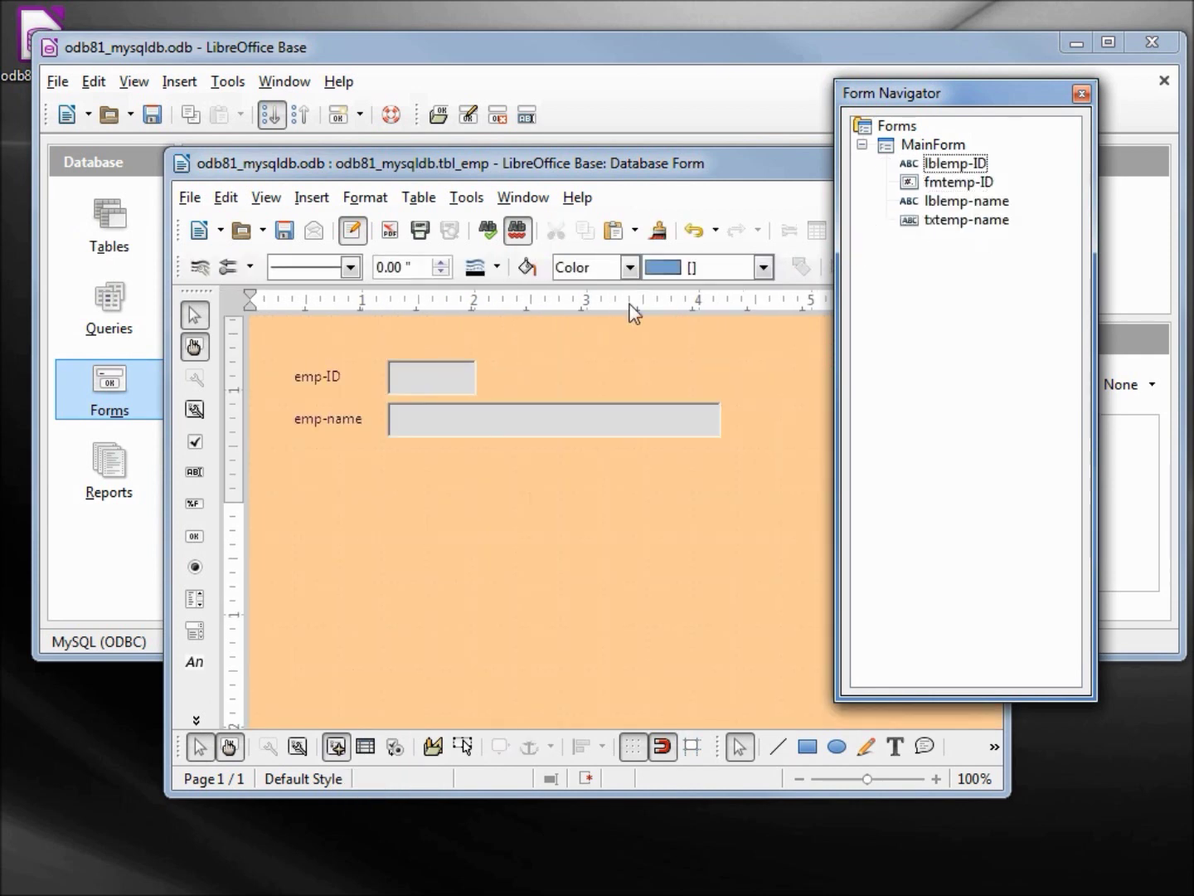
click(1080, 94)
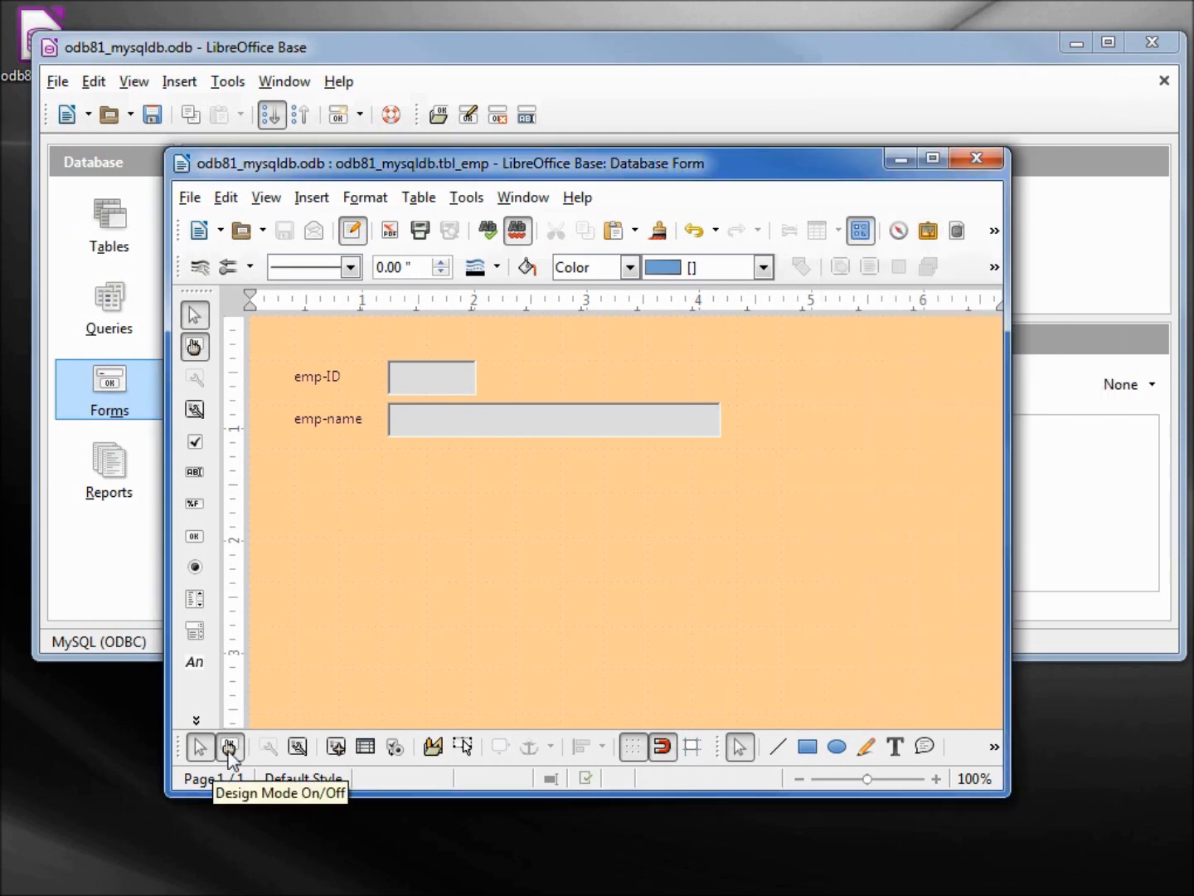
Turn off Design Mode and browse the employee records back to Jones.
click(229, 747)
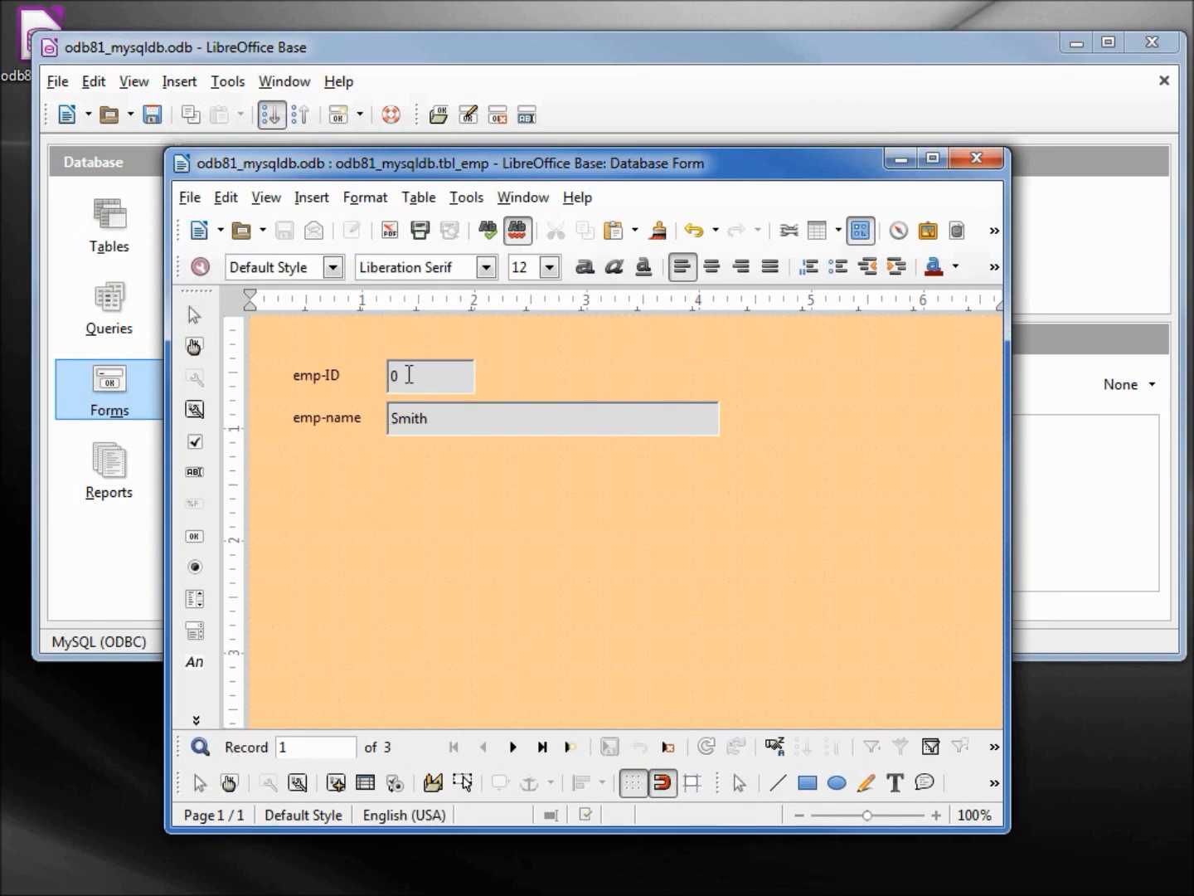
click(513, 747)
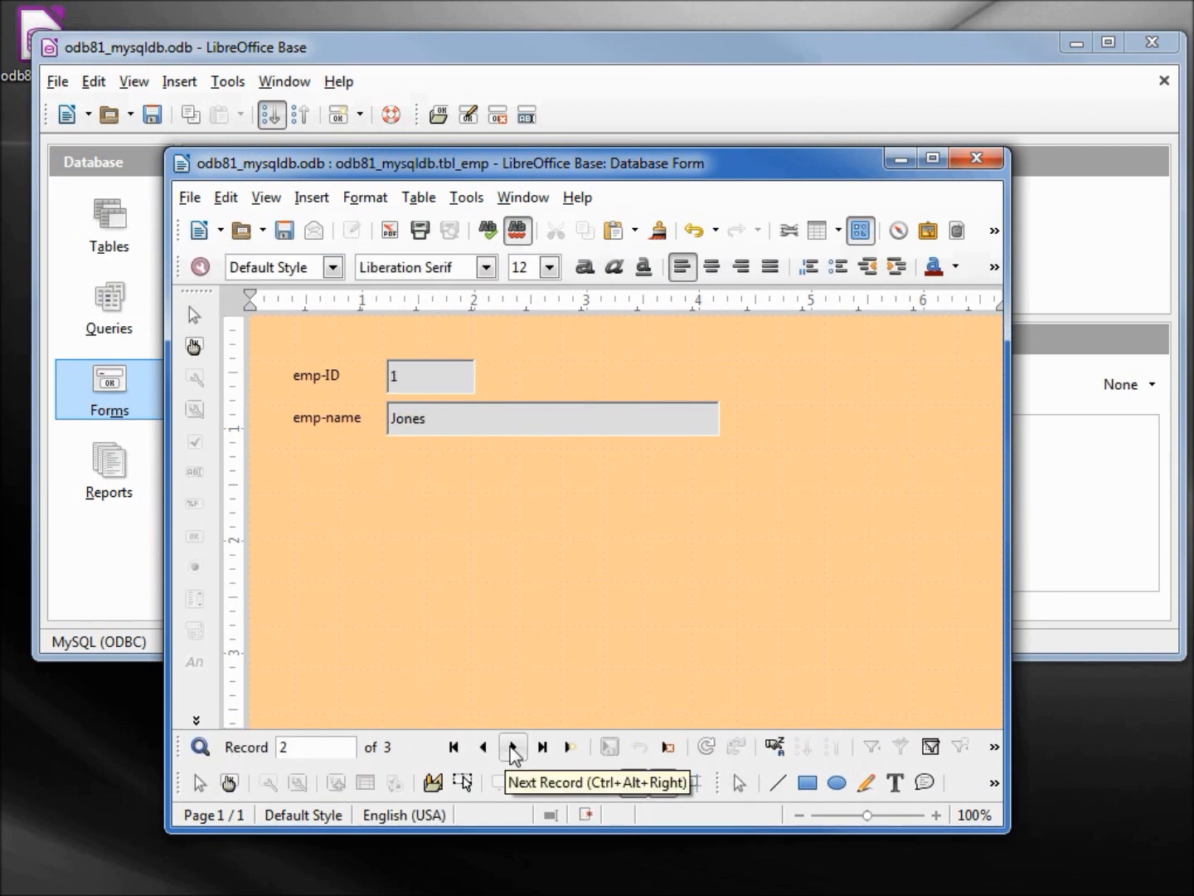
click(514, 747)
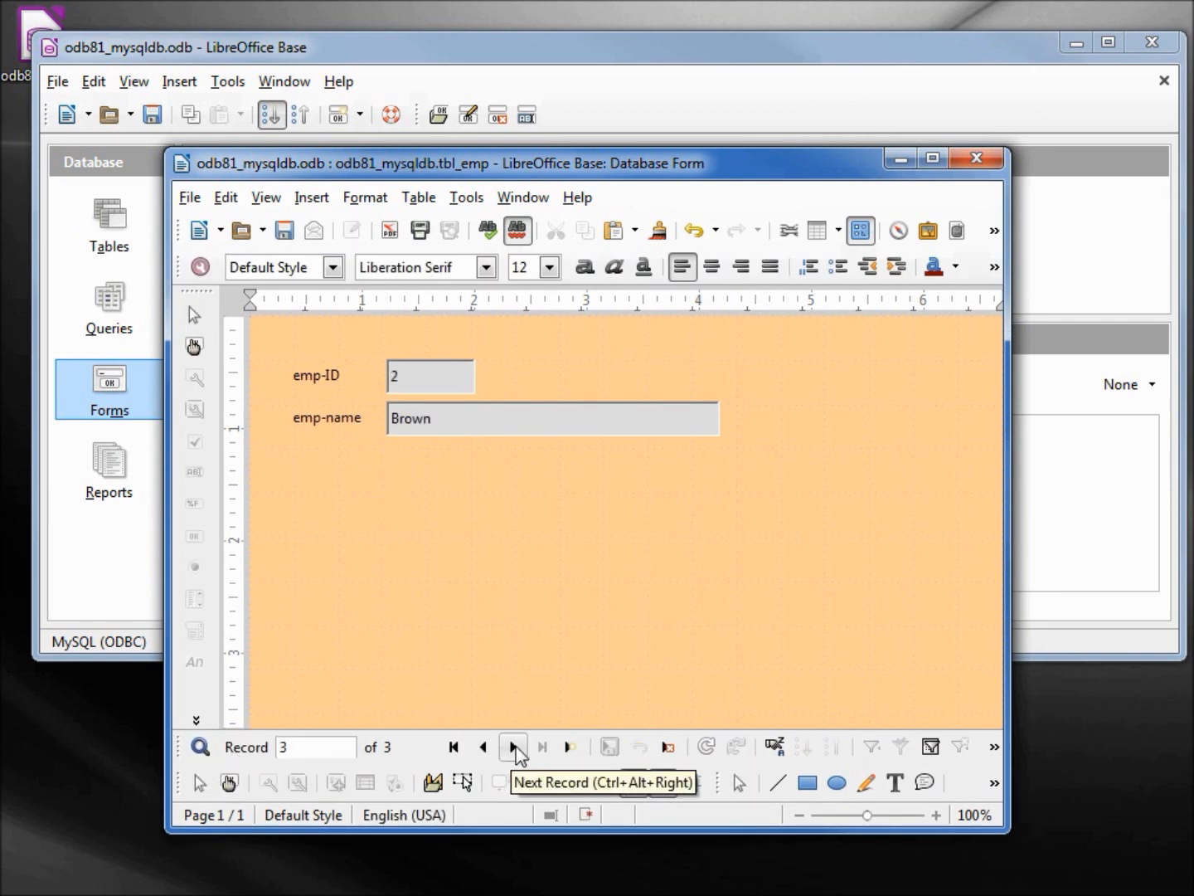
click(483, 747)
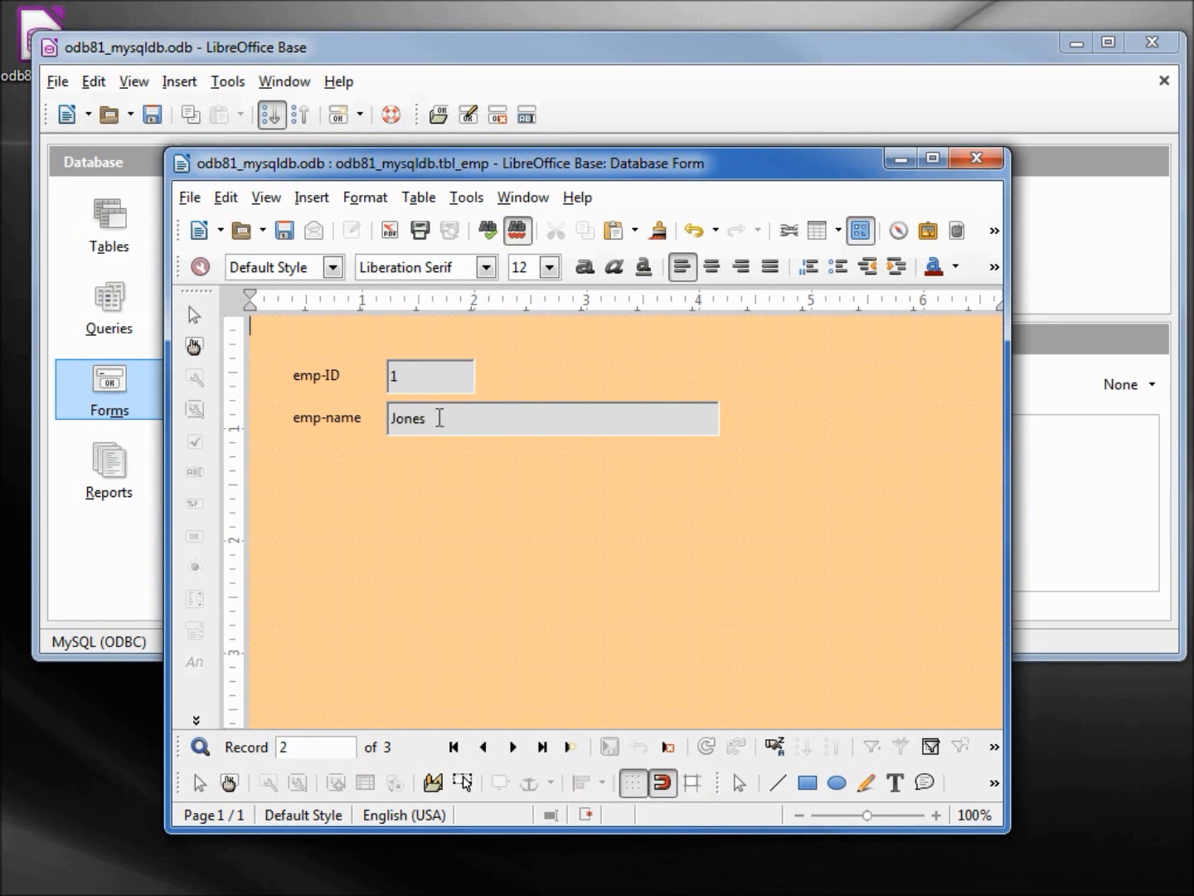
Change Jones to Jones-Johnson, save the record and browse the other employees.
click(440, 418)
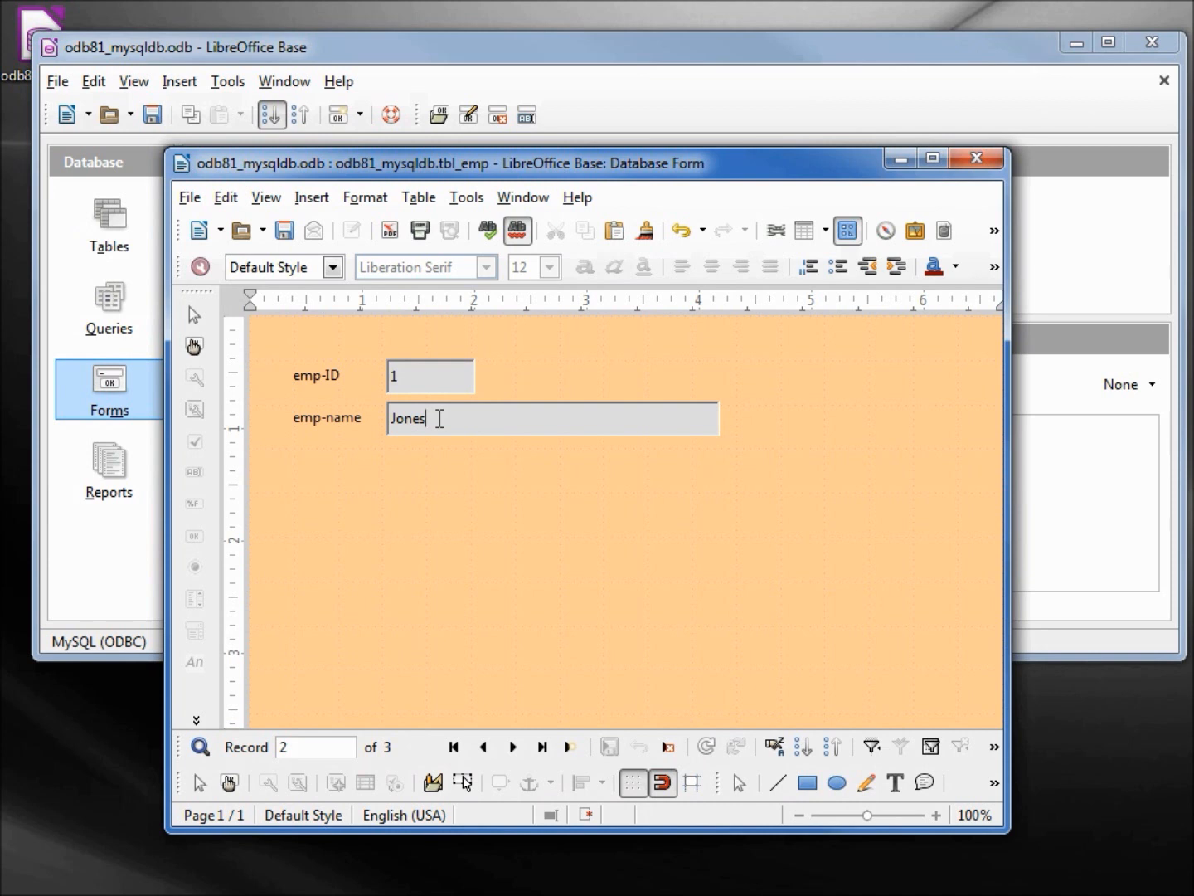
text(-)
text(John)
text(son)
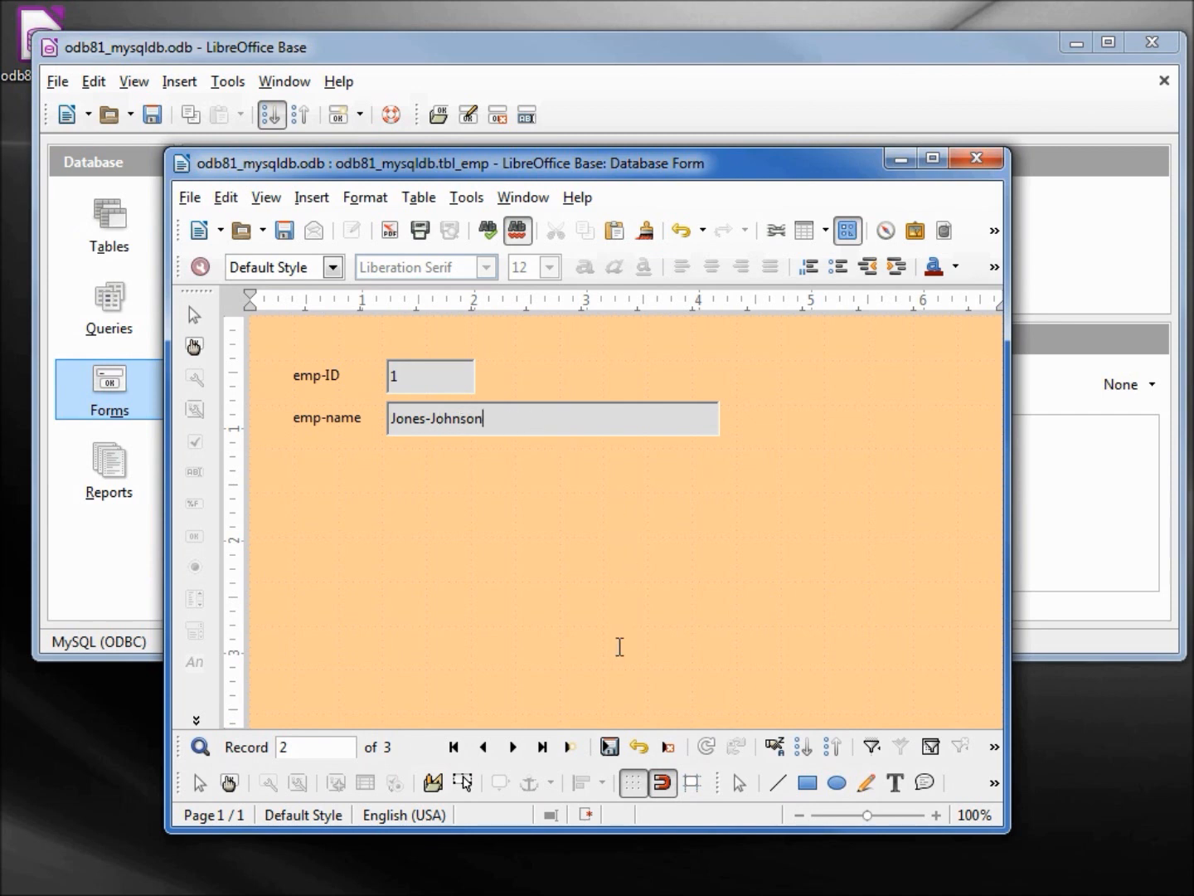
click(608, 746)
click(519, 748)
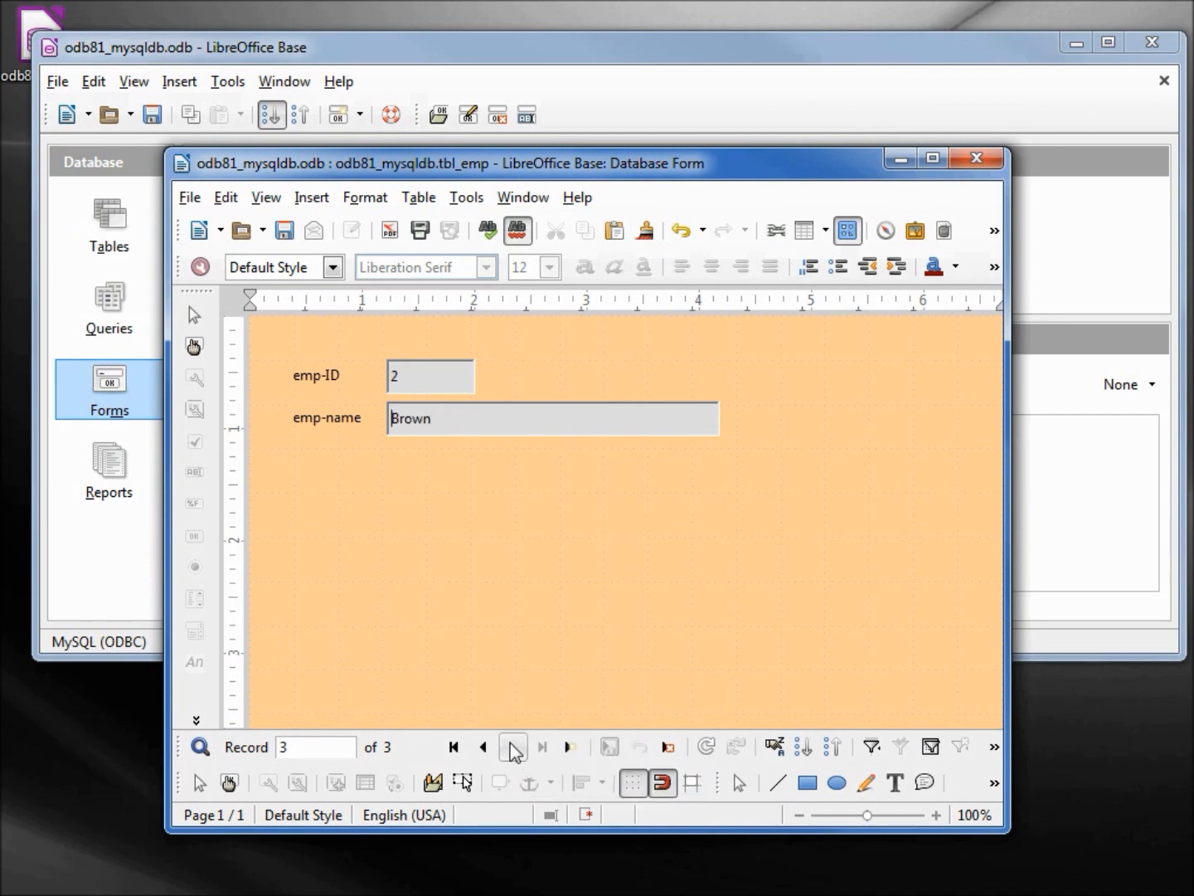
click(484, 747)
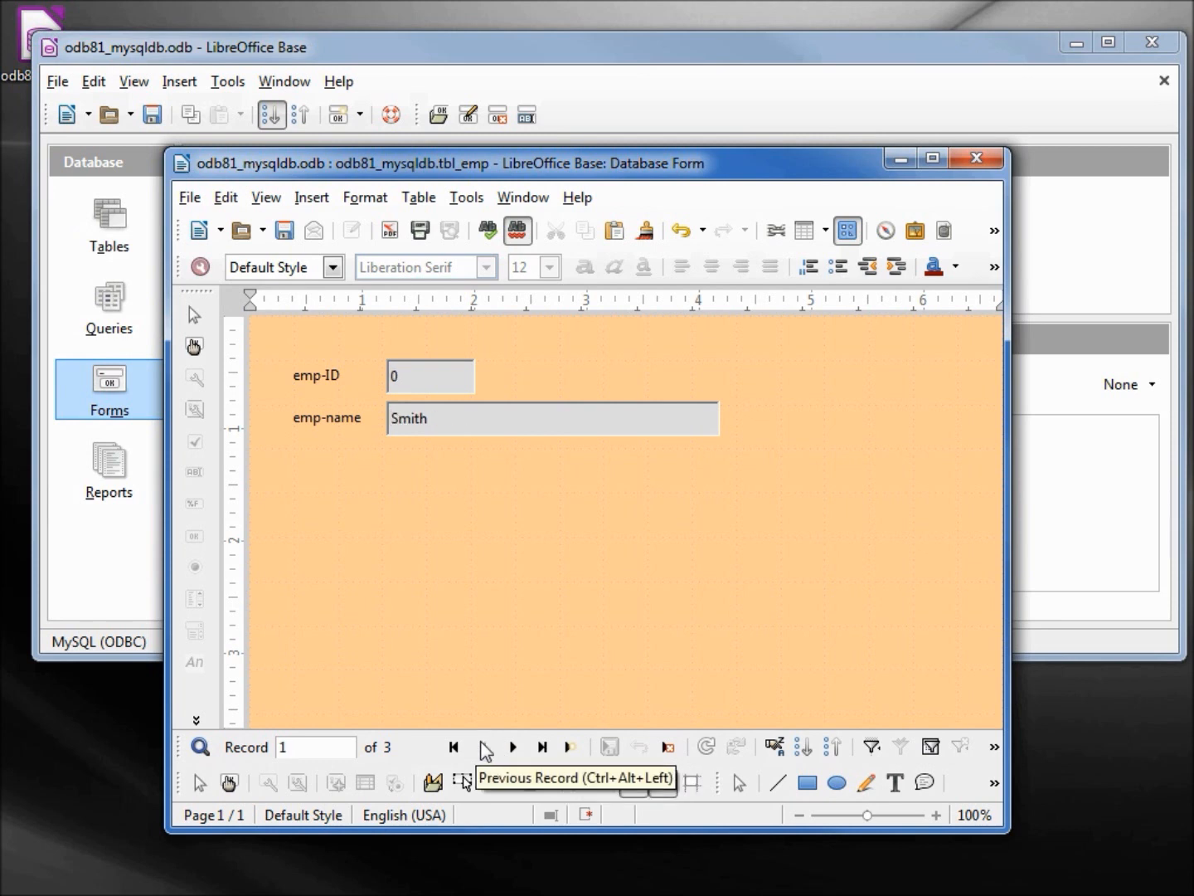